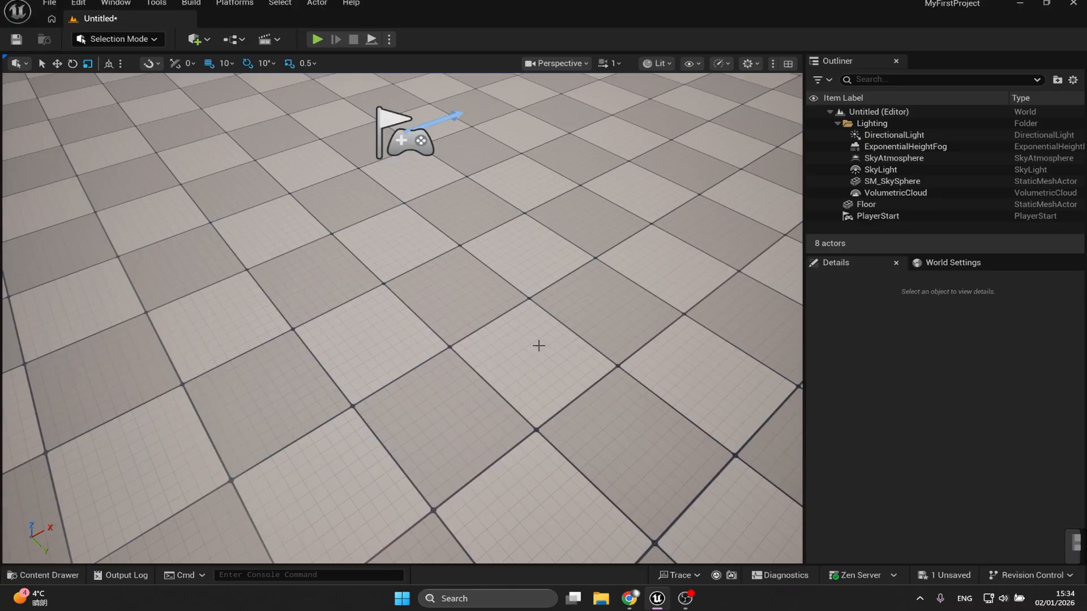
Create a new level from the Basic template without saving the current untitled level
{"action": "right_click_drag", "start_coordinate": [365, 354], "coordinate": [138, 251]}
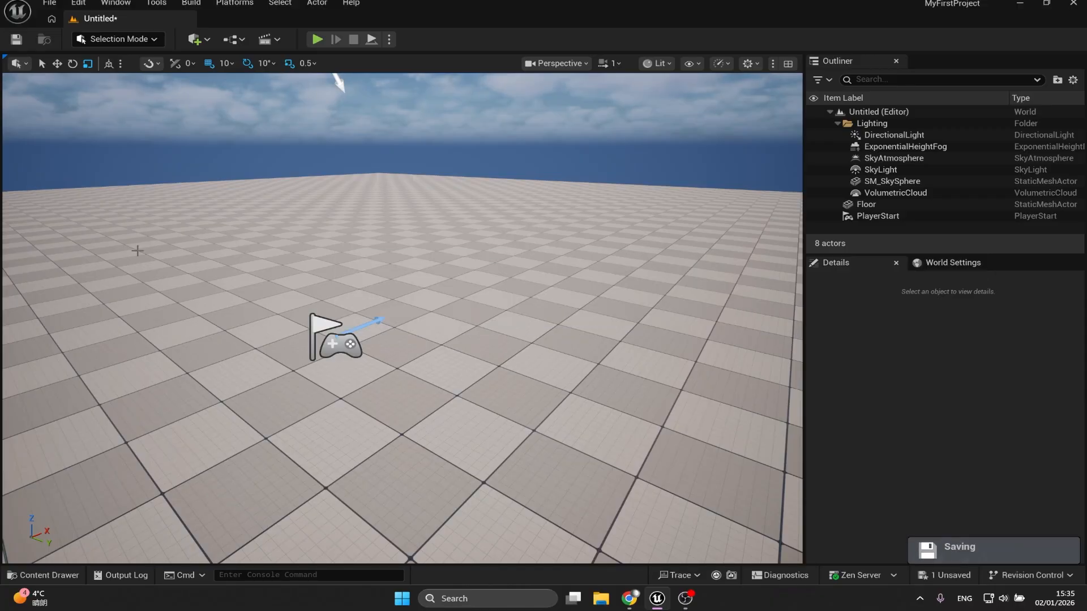
{"action": "left_click", "coordinate": [49, 3]}
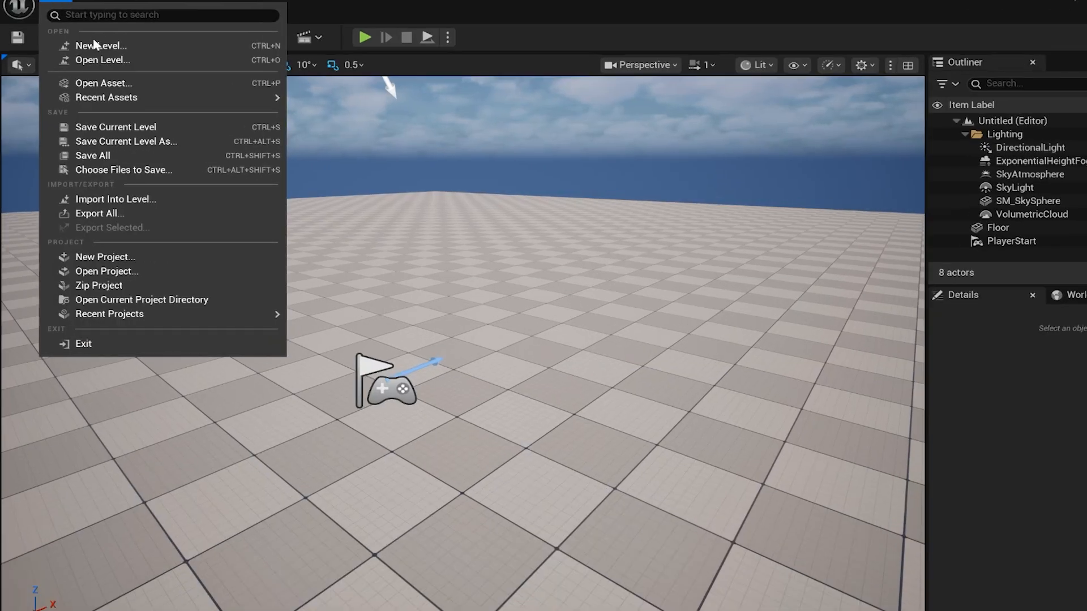
{"action": "left_click", "coordinate": [88, 41]}
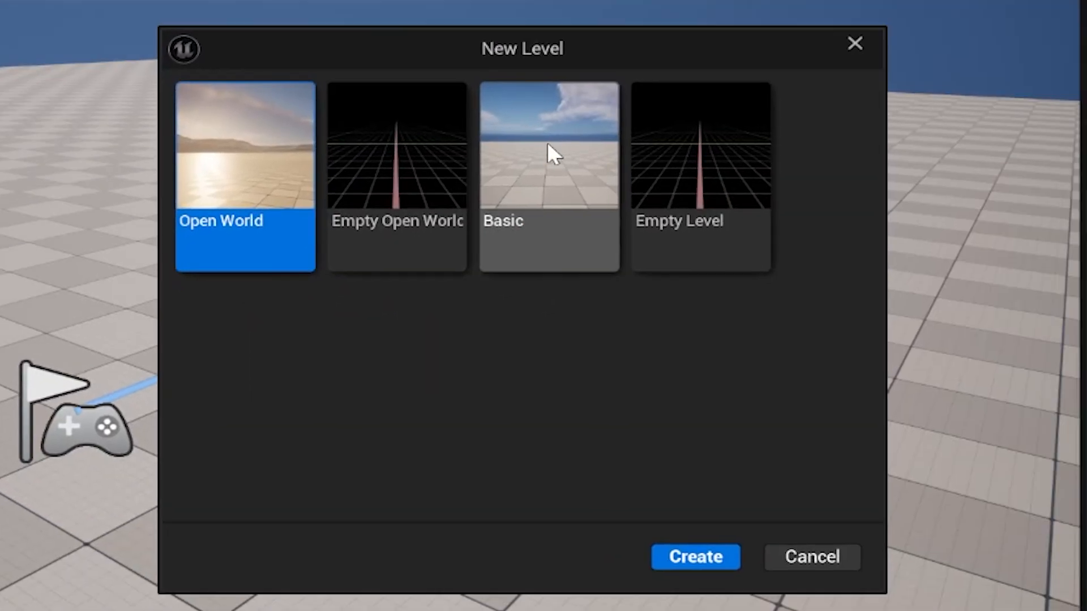
{"action": "left_click", "coordinate": [549, 156]}
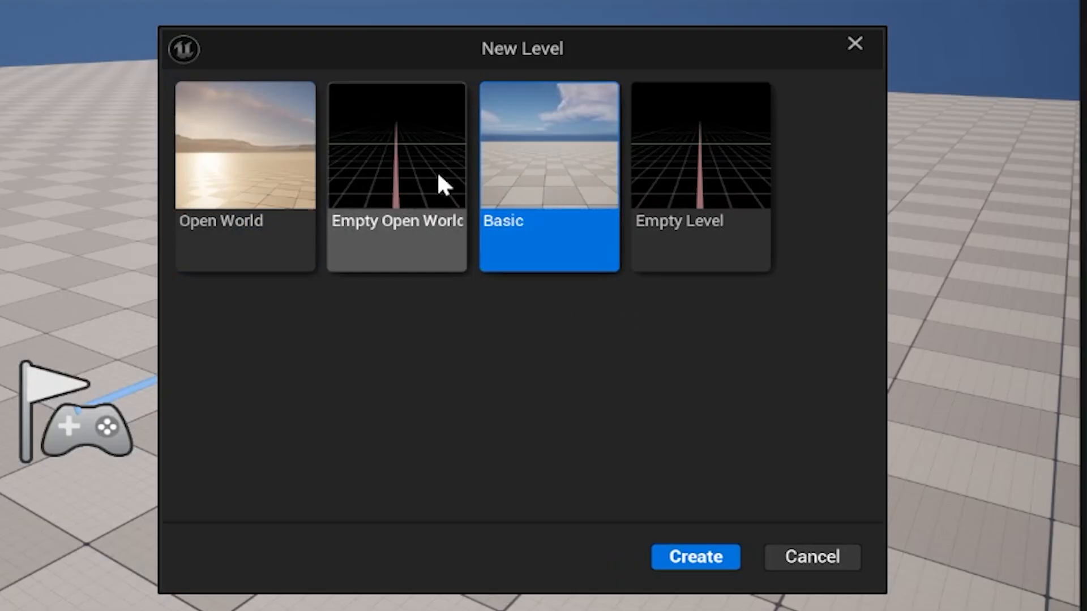
{"action": "left_click", "coordinate": [709, 560]}
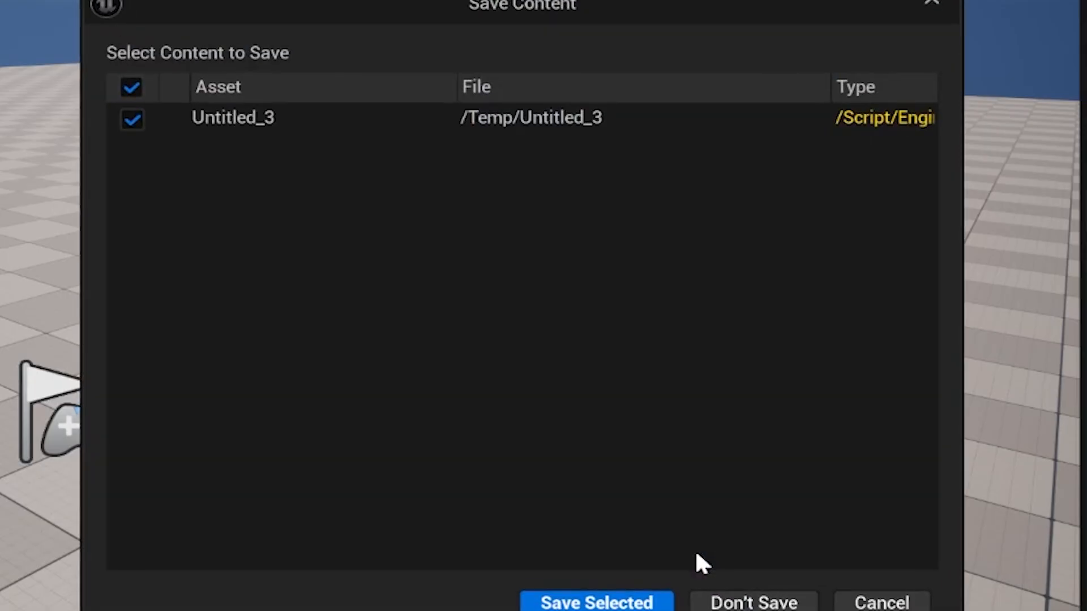
{"action": "left_click", "coordinate": [738, 592]}
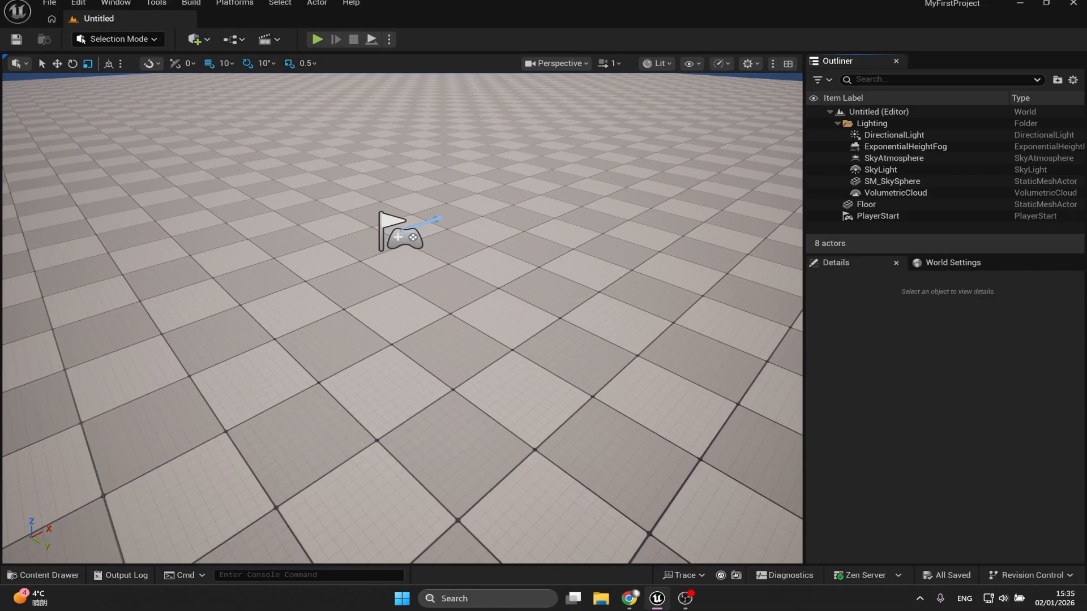
Add a Cube shape to the level and move it onto the floor beside the player start, at about -60, -120, 50
{"action": "right_click_drag", "start_coordinate": [377, 317], "coordinate": [374, 317]}
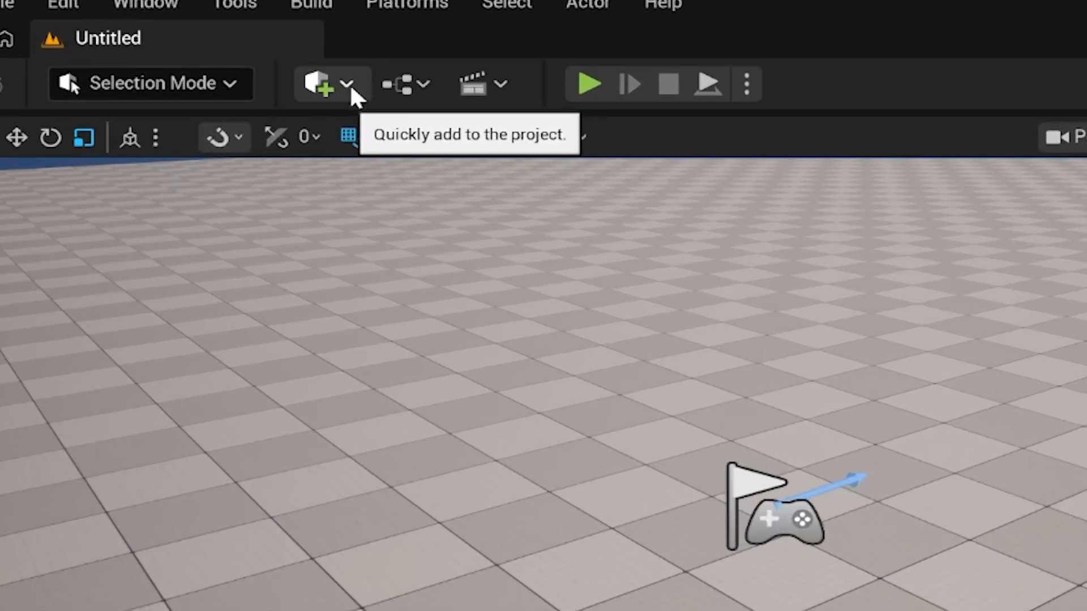
{"action": "left_click", "coordinate": [349, 85]}
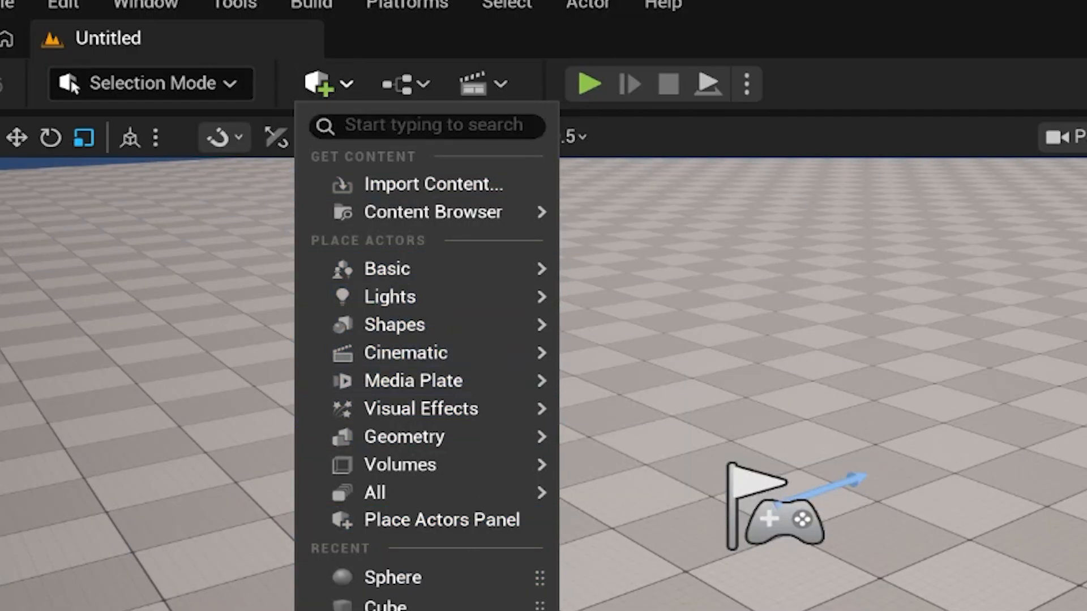
{"action": "mouse_move", "coordinate": [526, 230]}
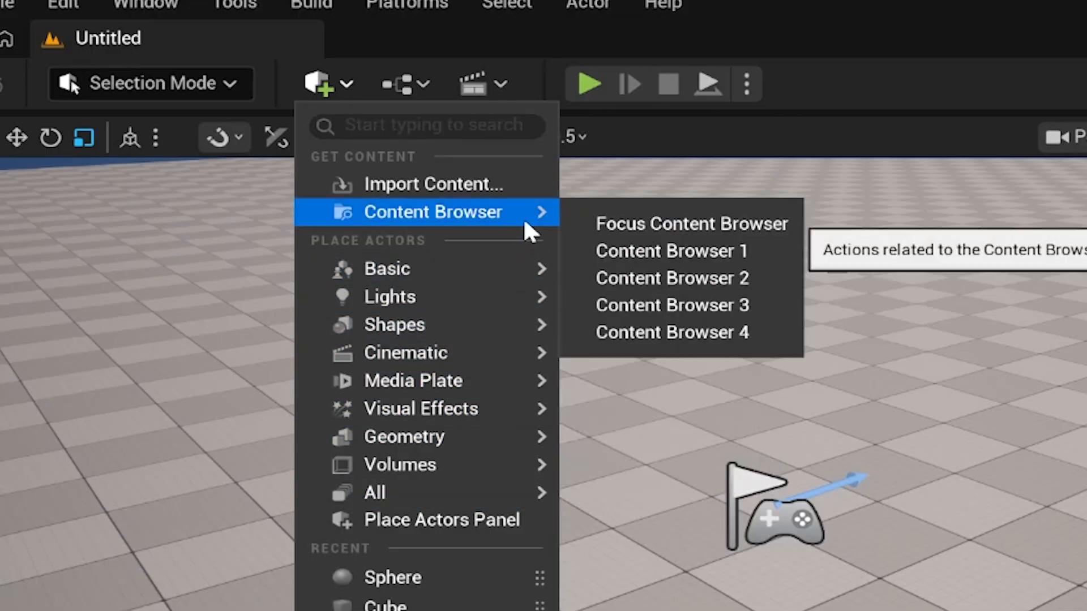
{"action": "mouse_move", "coordinate": [465, 269]}
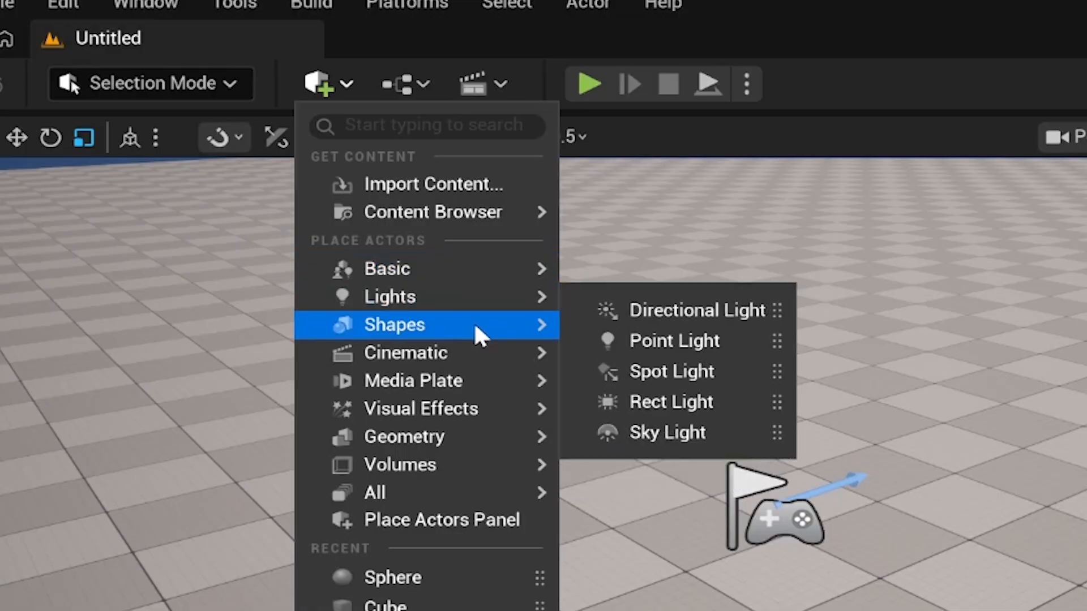
{"action": "mouse_move", "coordinate": [488, 352]}
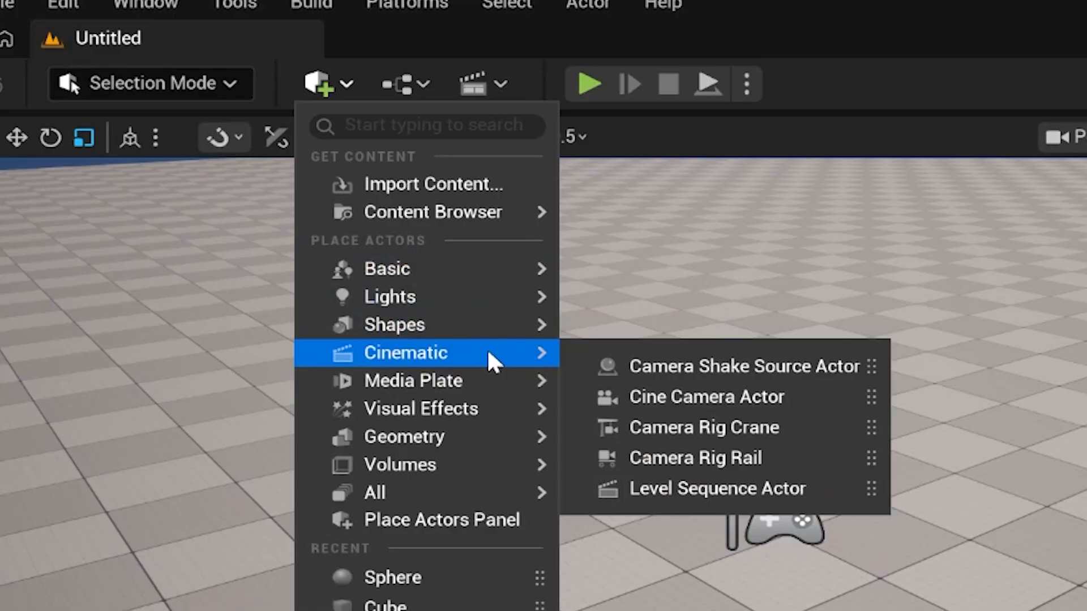
{"action": "mouse_move", "coordinate": [484, 447]}
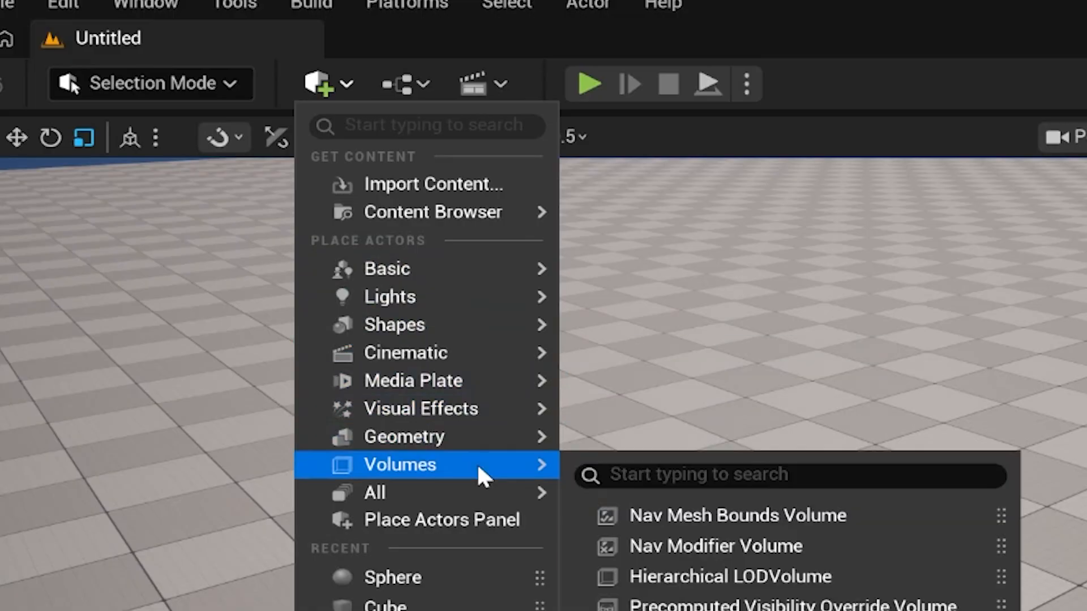
{"action": "mouse_move", "coordinate": [462, 497]}
{"action": "mouse_move", "coordinate": [434, 383]}
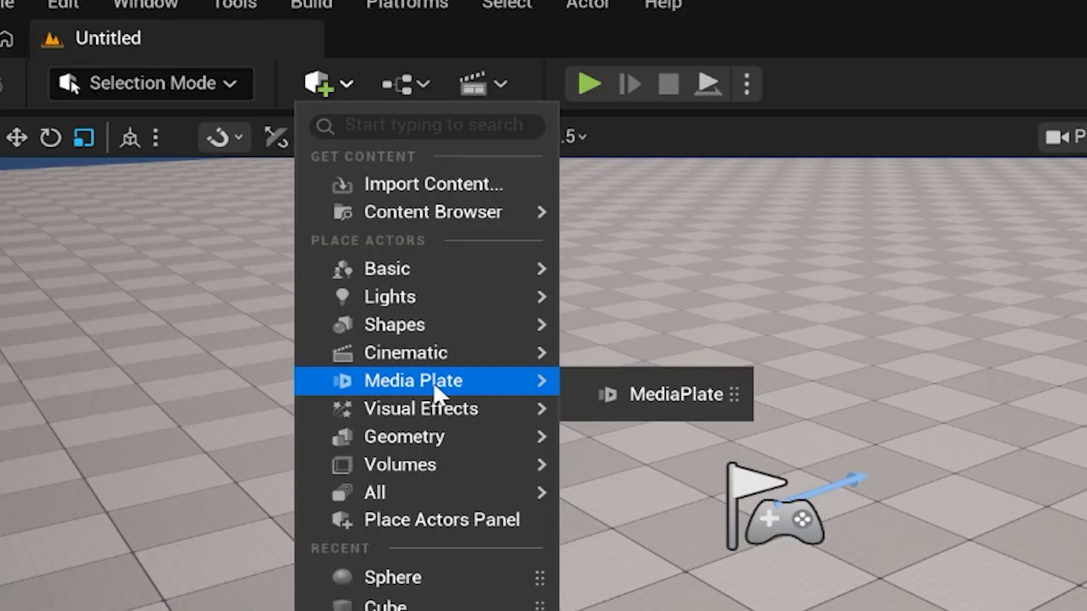
{"action": "mouse_move", "coordinate": [413, 324]}
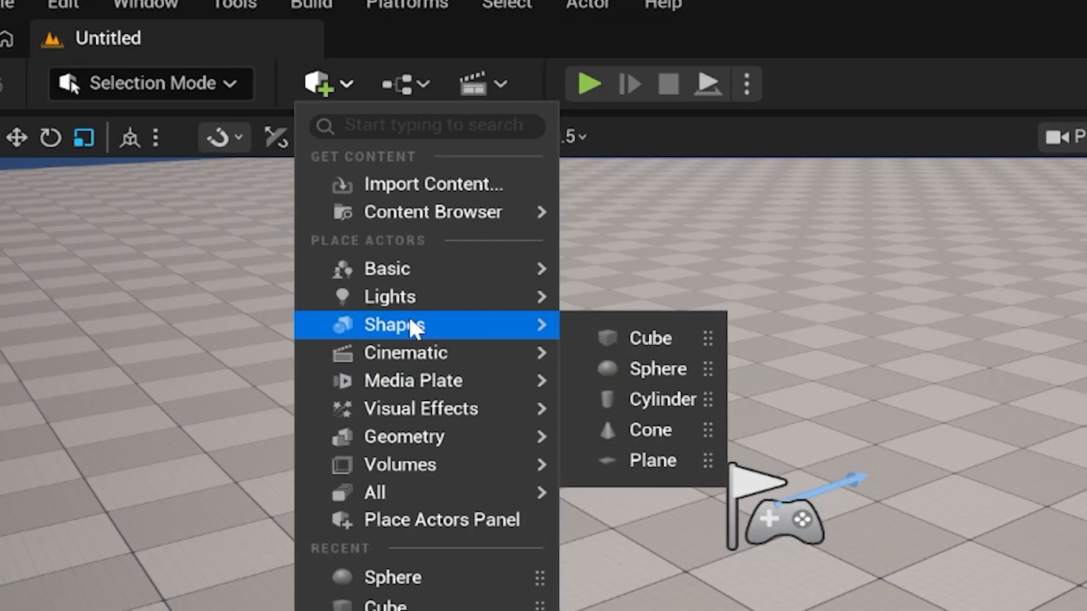
{"action": "left_click", "coordinate": [631, 335]}
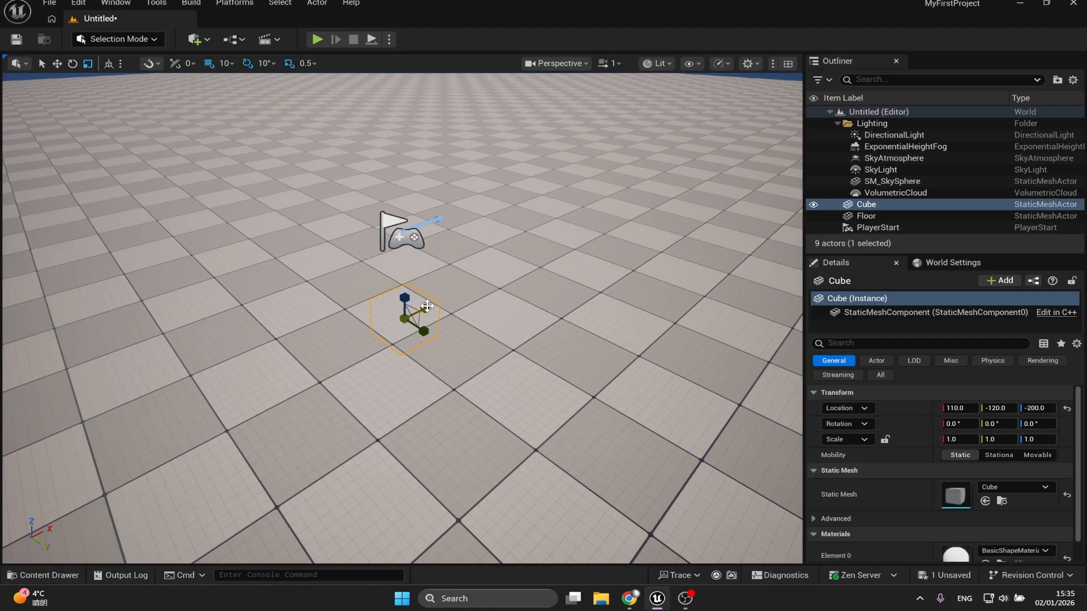
{"action": "left_click_drag", "start_coordinate": [406, 295], "coordinate": [358, 259]}
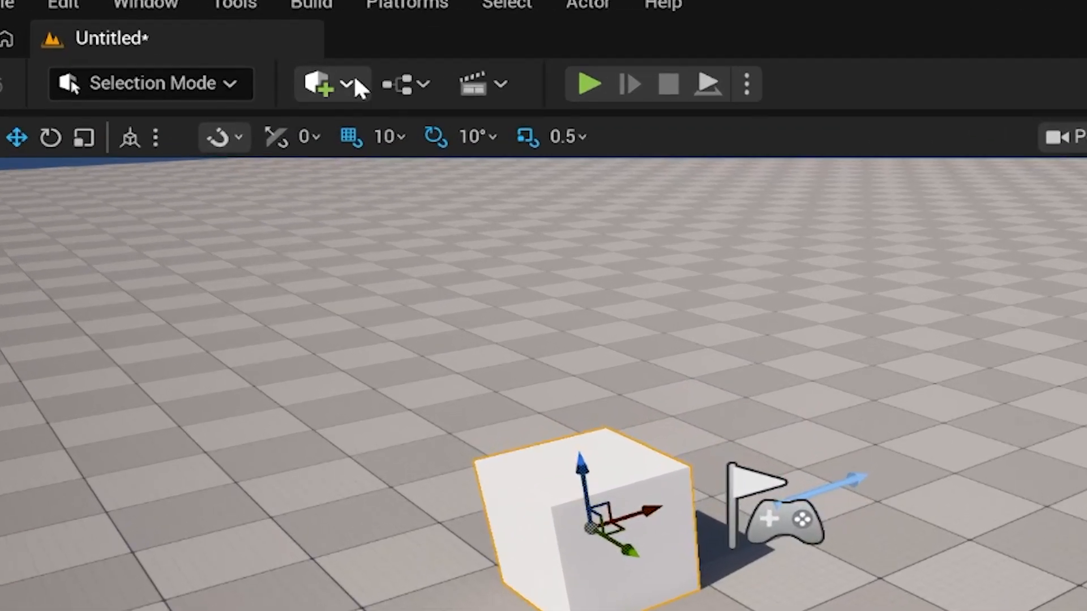
Add a Cylinder shape and move it onto the floor on the other side of the player start, at about 50, 50, 50
{"action": "left_click", "coordinate": [356, 82]}
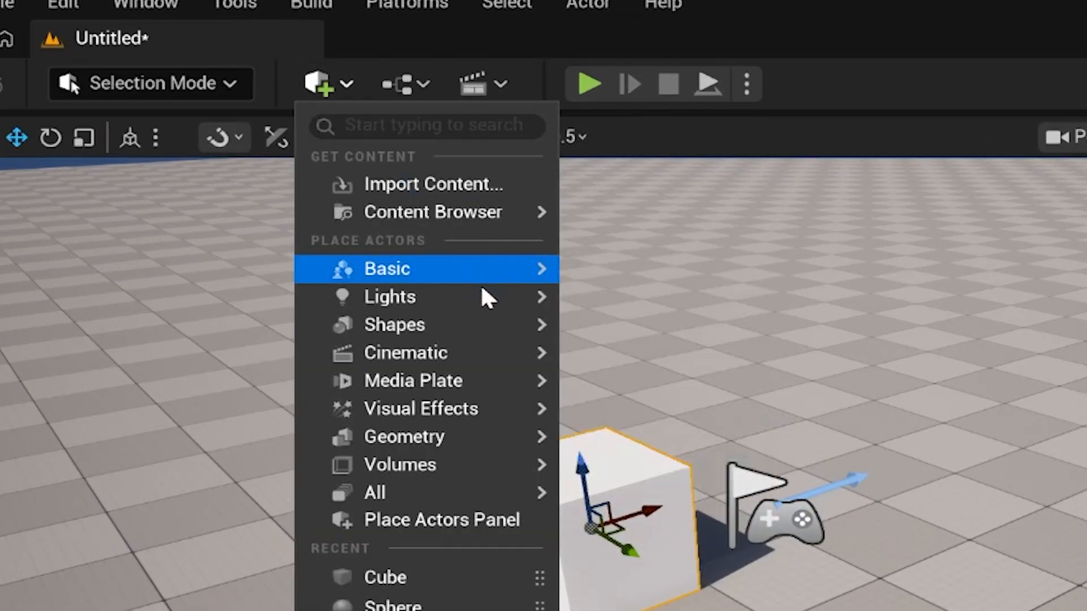
{"action": "mouse_move", "coordinate": [473, 328]}
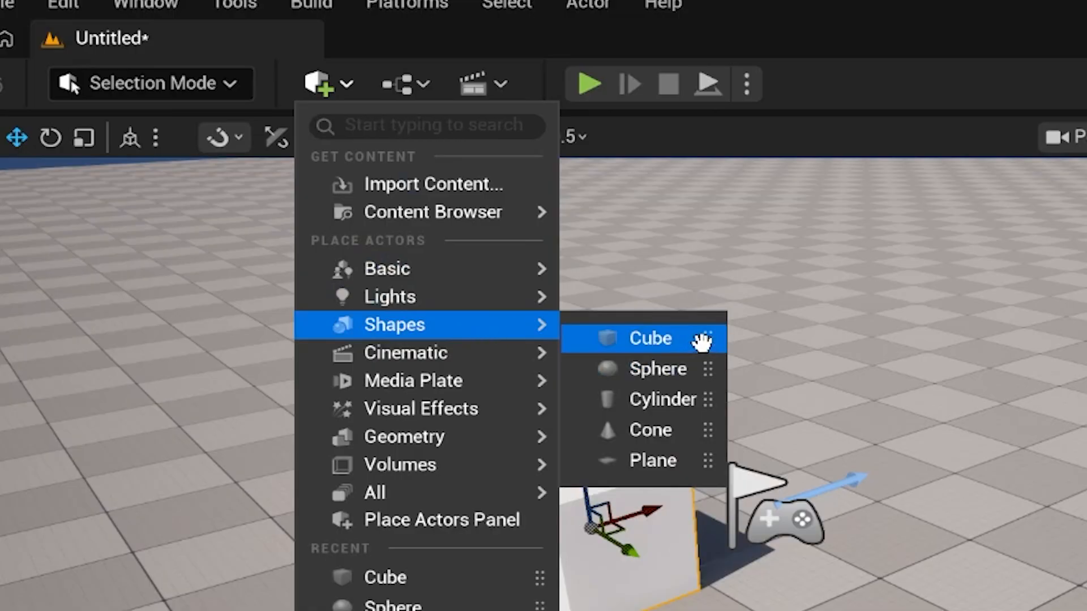
{"action": "left_click", "coordinate": [699, 404]}
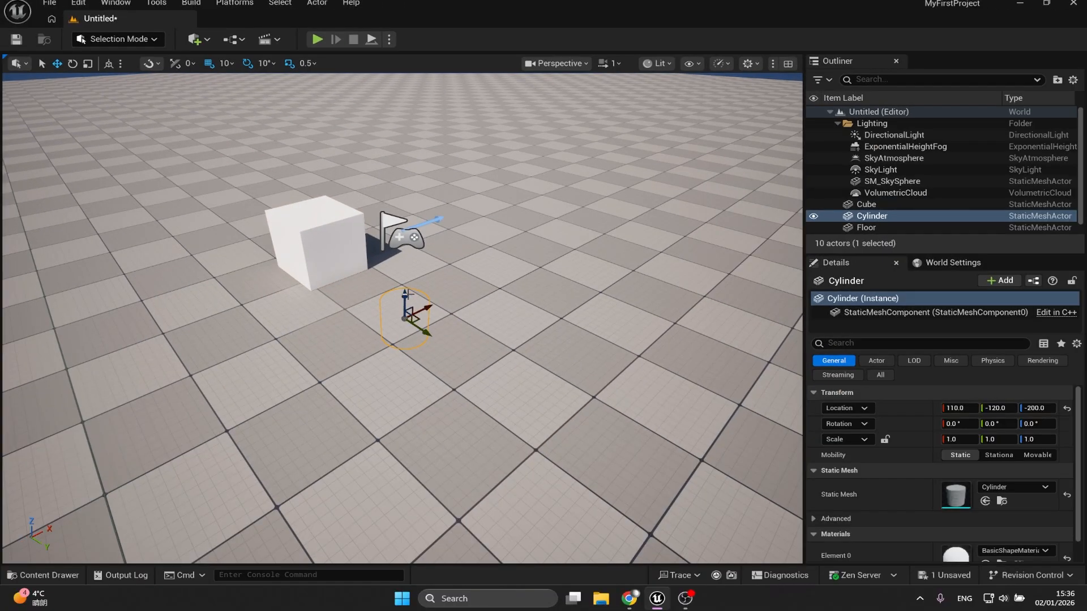
{"action": "left_click_drag", "start_coordinate": [405, 183], "coordinate": [482, 250]}
Activate the Select objects tool and select the cylinder, followed by the cube, focusing the view on the cube
{"action": "right_click_drag", "start_coordinate": [413, 335], "coordinate": [355, 347]}
{"action": "left_click", "coordinate": [321, 262]}
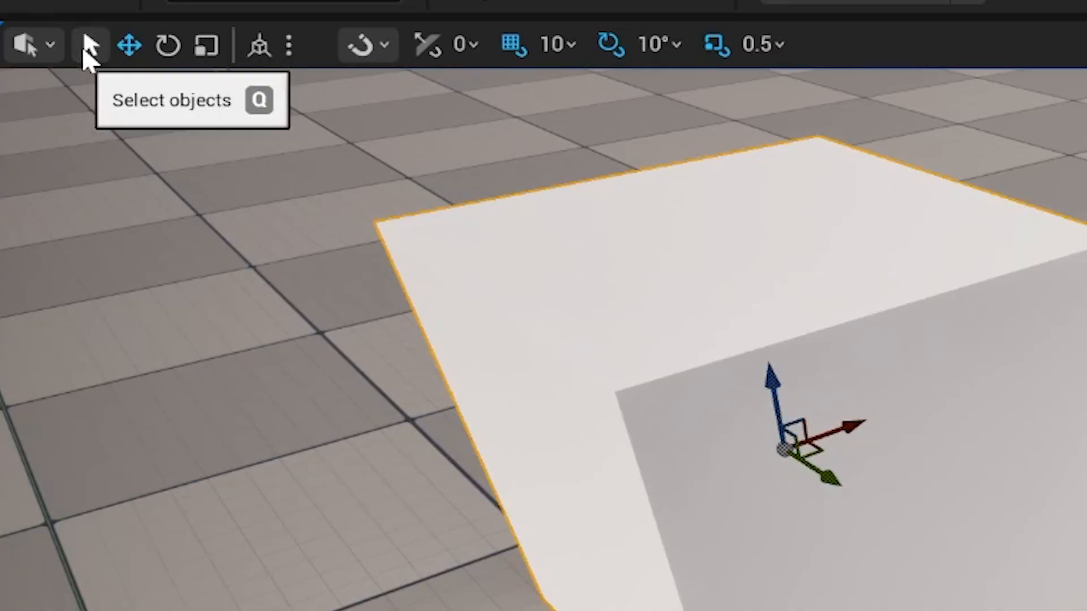
{"action": "left_click", "coordinate": [86, 46]}
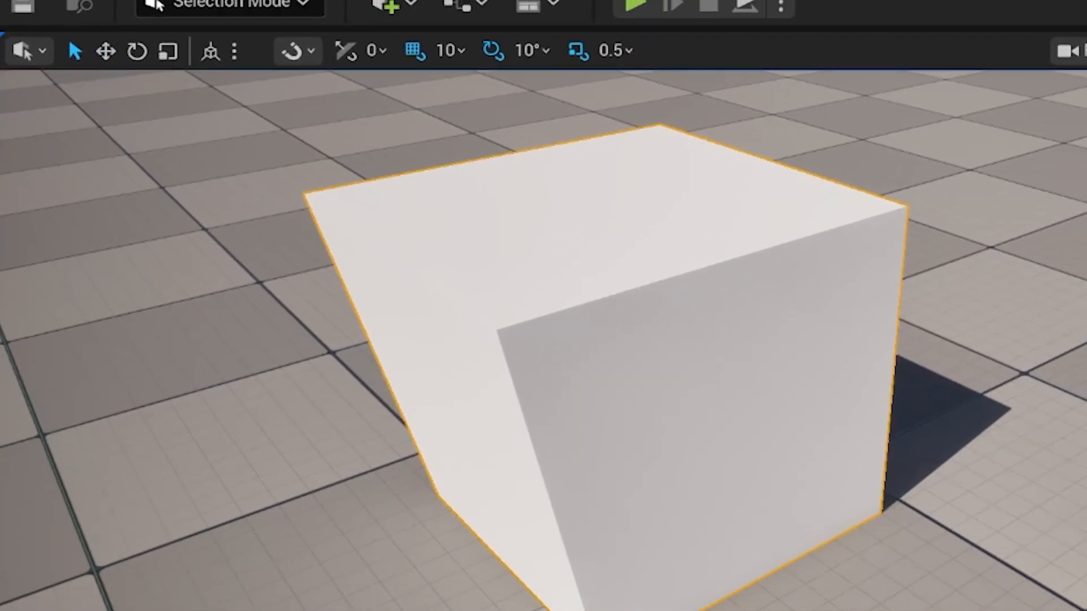
{"action": "right_click_drag", "start_coordinate": [621, 220], "coordinate": [731, 232]}
{"action": "left_click", "coordinate": [622, 220]}
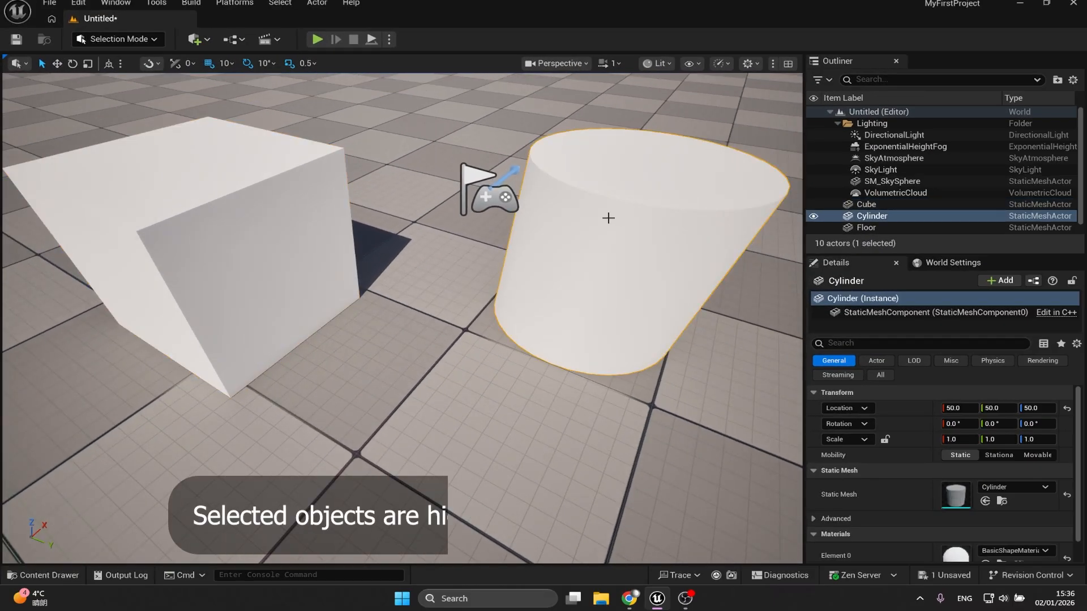
{"action": "left_click", "coordinate": [253, 175]}
{"action": "key", "text": "f"}
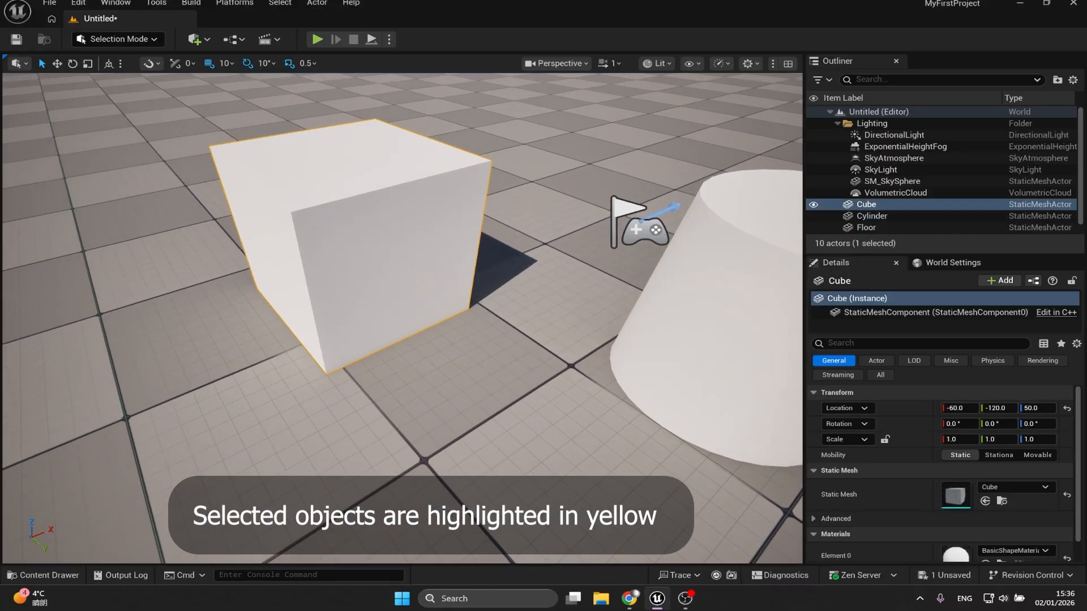
Select the floor, the player start and the cylinder one after another, ending with the cube selected and in focus
{"action": "left_click", "coordinate": [221, 360]}
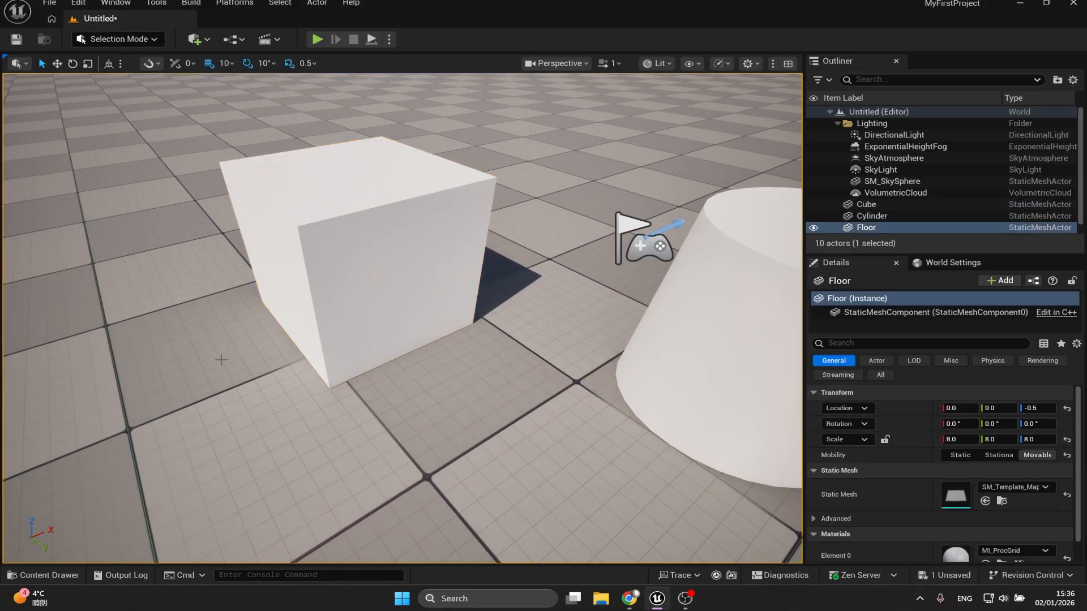
{"action": "right_click_drag", "start_coordinate": [221, 360], "coordinate": [364, 296]}
{"action": "left_click", "coordinate": [414, 280]}
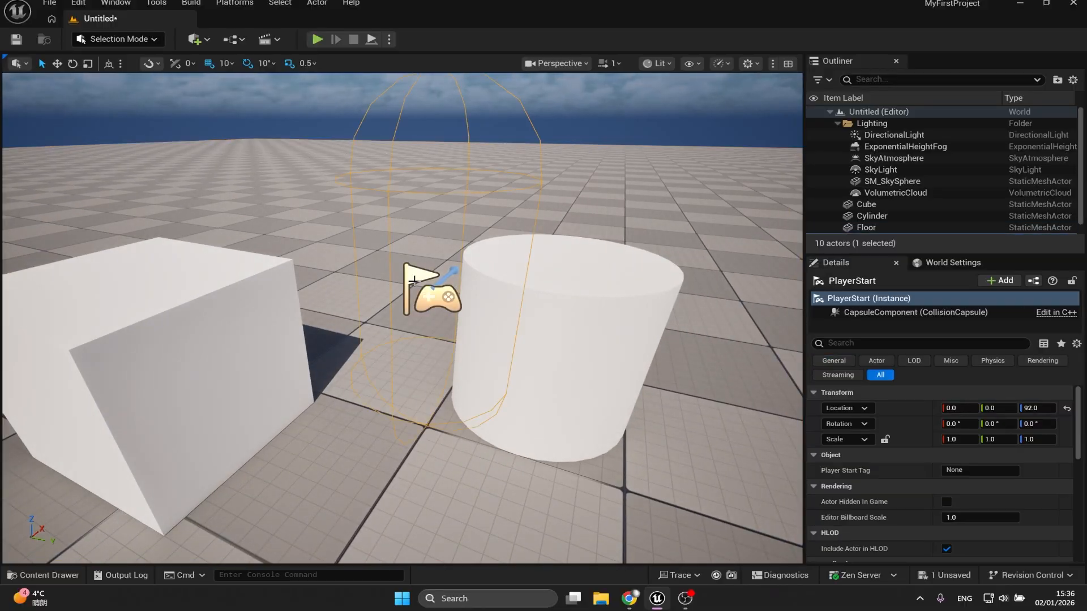
{"action": "left_click", "coordinate": [589, 272]}
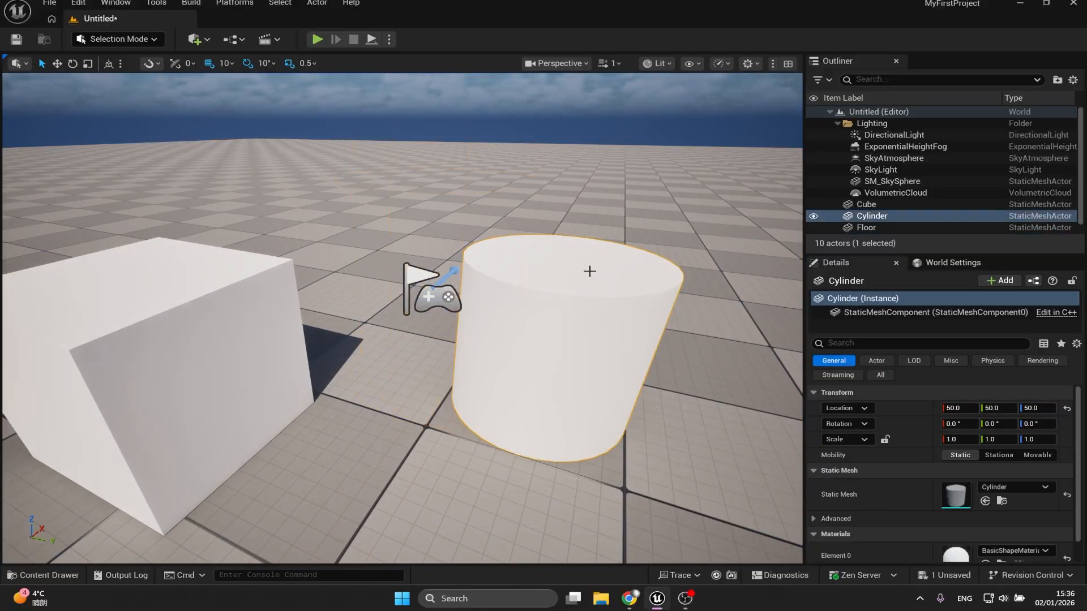
{"action": "left_click", "coordinate": [225, 290]}
{"action": "key", "text": "f"}
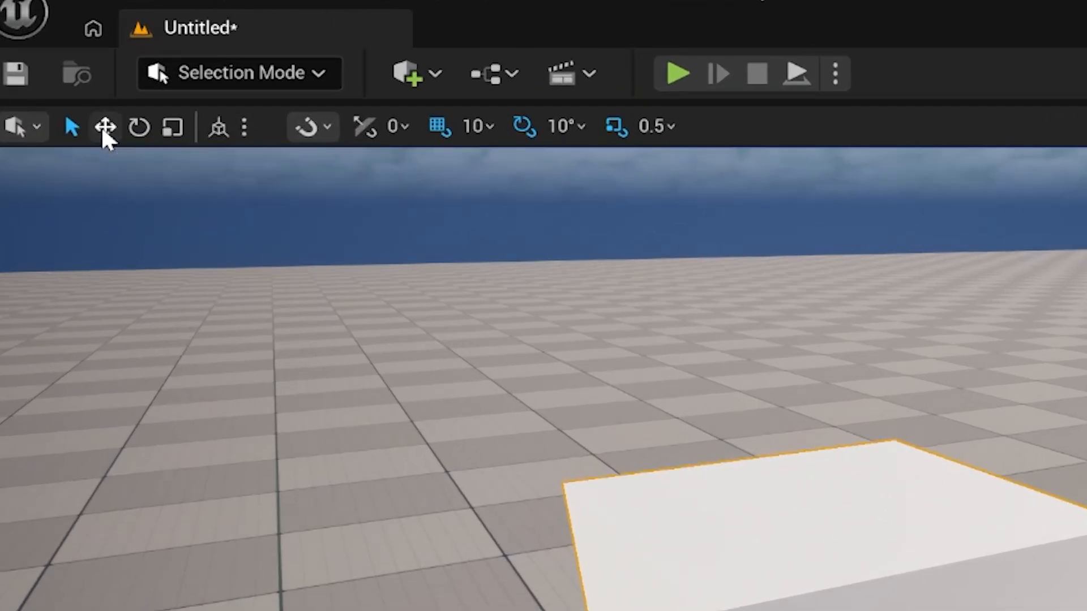
Move the cube along the floor with the Move tool to about X -50, Y -150, keeping Z at 50
{"action": "left_click", "coordinate": [104, 128]}
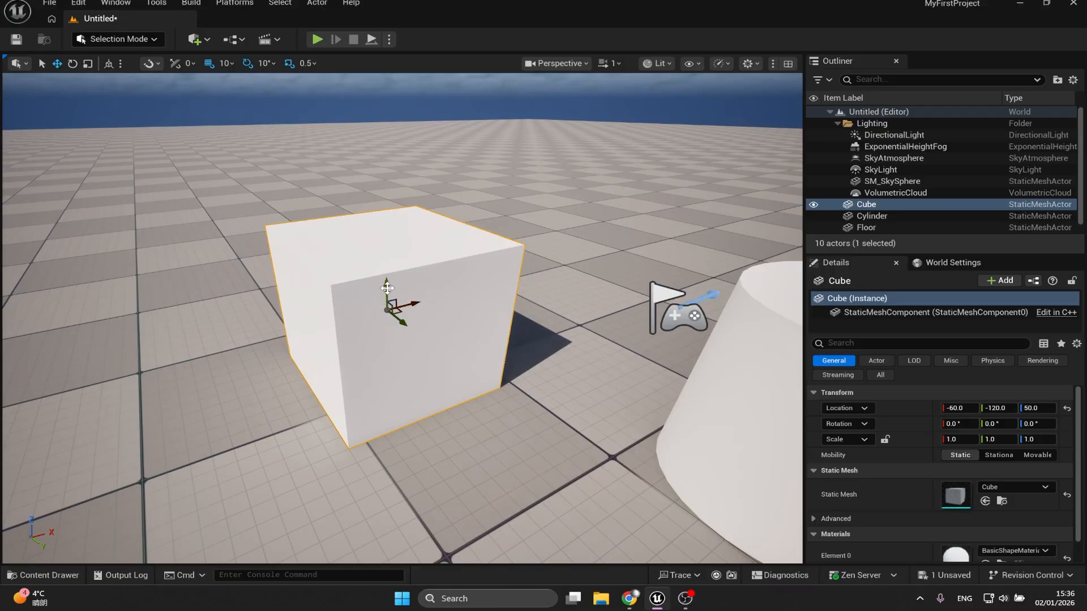
{"action": "mouse_move", "coordinate": [385, 290]}
{"action": "left_mouse_down"}
{"action": "mouse_move", "coordinate": [376, 170]}
{"action": "mouse_move", "coordinate": [382, 293]}
{"action": "mouse_move", "coordinate": [425, 300]}
{"action": "mouse_move", "coordinate": [395, 301]}
{"action": "left_mouse_up"}
{"action": "left_click_drag", "start_coordinate": [383, 361], "coordinate": [361, 351], "text": "alt"}
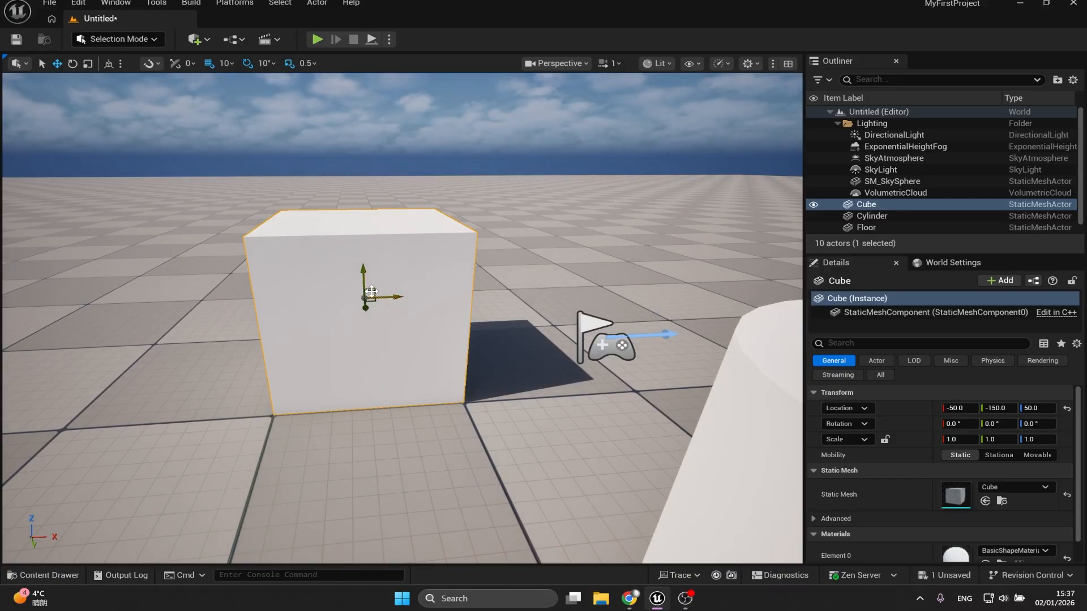
{"action": "mouse_move", "coordinate": [371, 291]}
{"action": "left_mouse_down"}
{"action": "mouse_move", "coordinate": [418, 193]}
{"action": "mouse_move", "coordinate": [261, 211]}
{"action": "mouse_move", "coordinate": [419, 247]}
{"action": "mouse_move", "coordinate": [334, 273]}
{"action": "mouse_move", "coordinate": [372, 285]}
{"action": "left_mouse_up"}
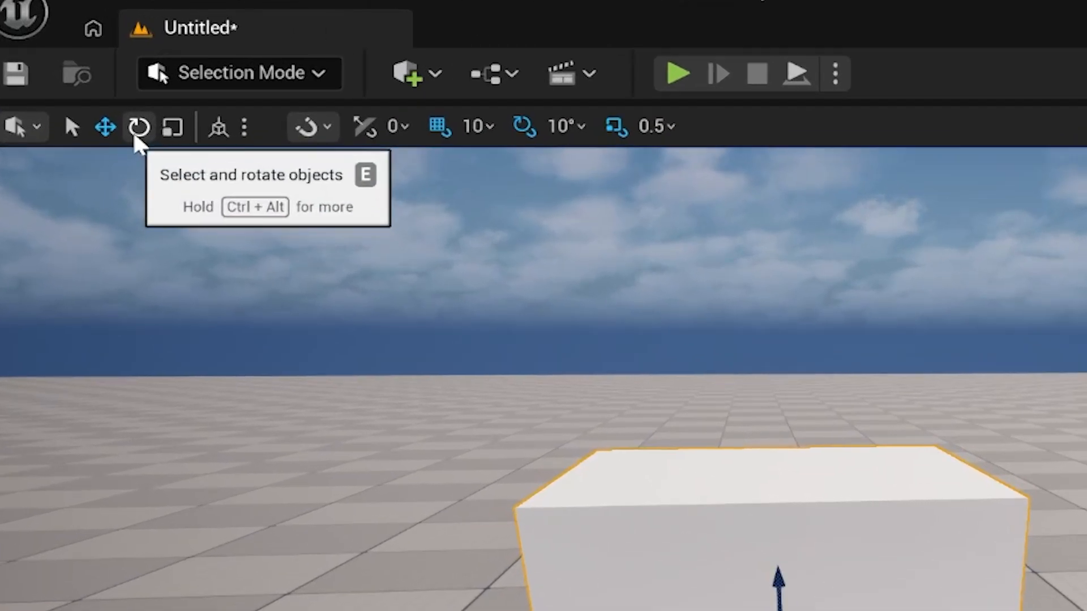
Tilt the cube -10° about its Y axis with the Rotate tool and turn it back to 0°
{"action": "left_click", "coordinate": [134, 136]}
{"action": "left_click_drag", "start_coordinate": [712, 586], "coordinate": [741, 574]}
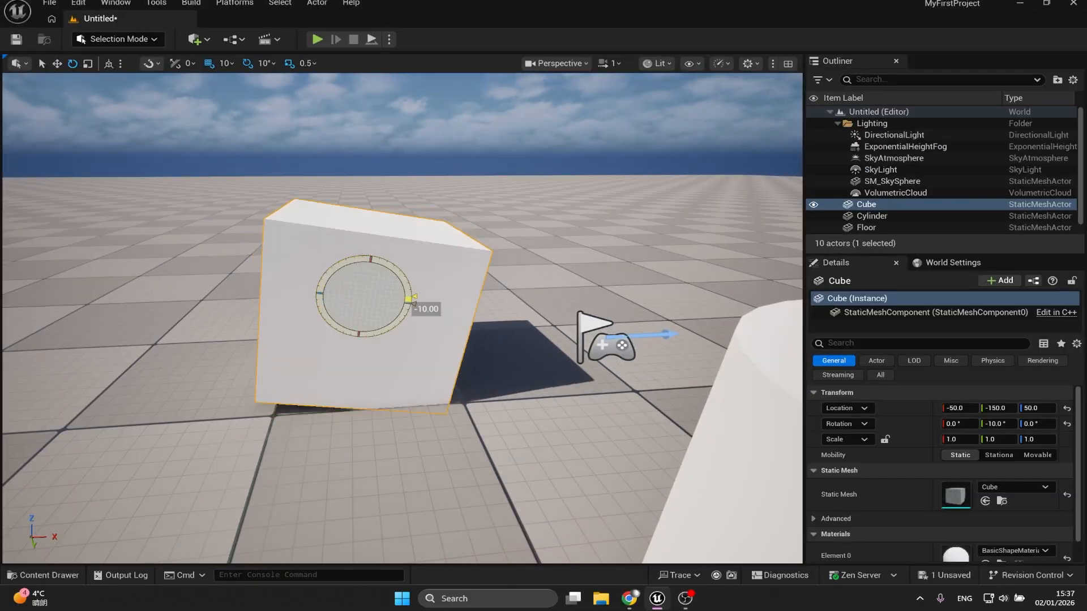
{"action": "mouse_move", "coordinate": [412, 303]}
{"action": "left_mouse_down"}
{"action": "mouse_move", "coordinate": [389, 330]}
{"action": "mouse_move", "coordinate": [359, 336]}
{"action": "mouse_move", "coordinate": [385, 332]}
{"action": "mouse_move", "coordinate": [427, 301]}
{"action": "left_mouse_up"}
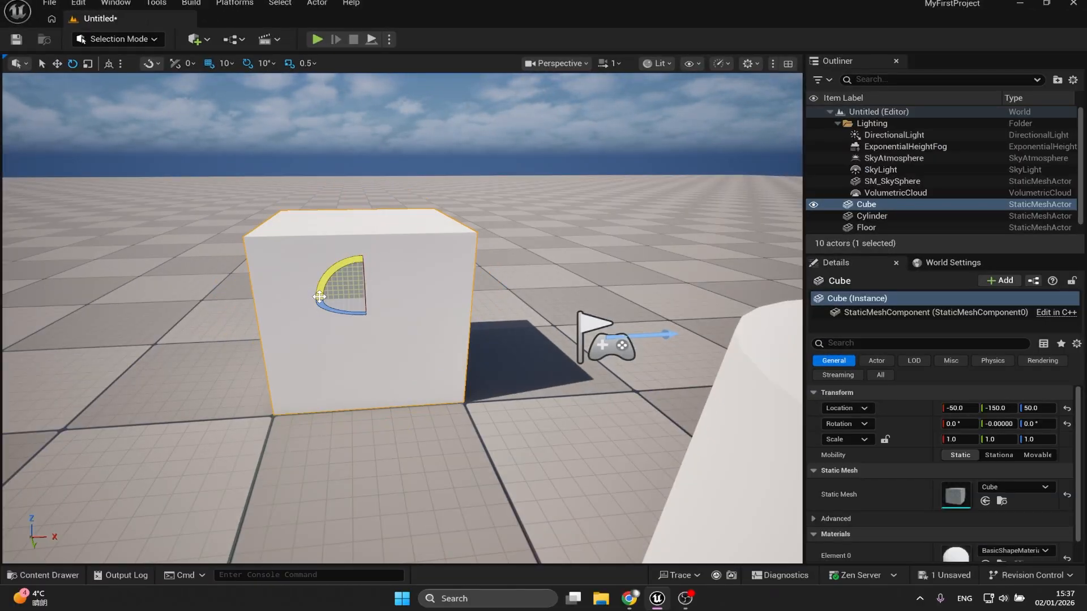
Try rotating the cube about its X axis and return it to its upright orientation
{"action": "right_click_drag", "start_coordinate": [380, 277], "coordinate": [509, 317]}
{"action": "key", "text": "a"}
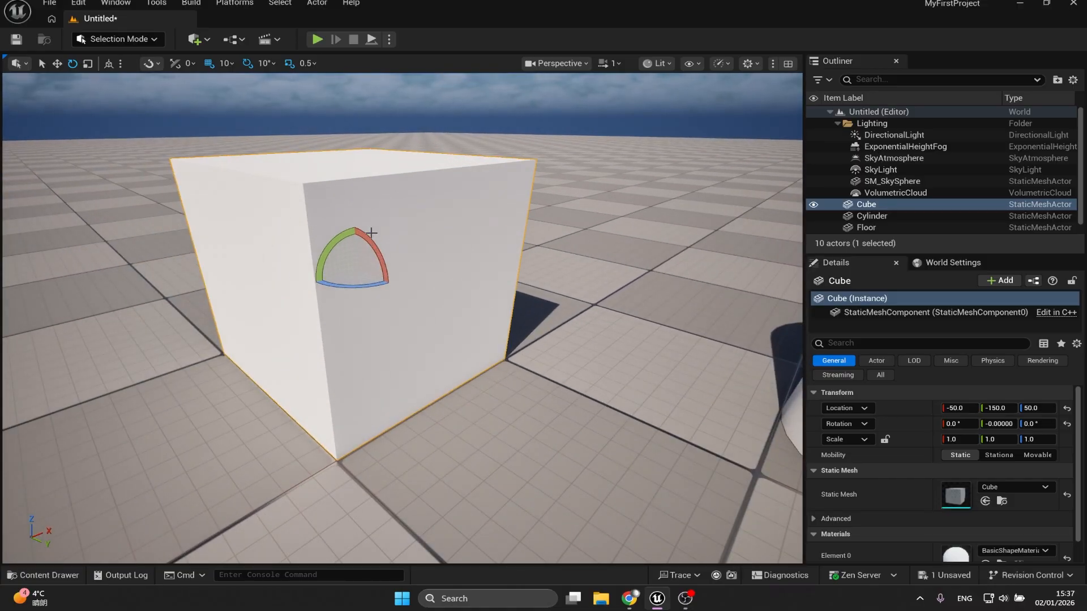
{"action": "mouse_move", "coordinate": [372, 232]}
{"action": "left_mouse_down"}
{"action": "mouse_move", "coordinate": [396, 241]}
{"action": "mouse_move", "coordinate": [374, 235]}
{"action": "mouse_move", "coordinate": [377, 250]}
{"action": "mouse_move", "coordinate": [353, 225]}
{"action": "left_mouse_up"}
{"action": "right_click_drag", "start_coordinate": [363, 238], "coordinate": [249, 238]}
{"action": "key", "text": "d"}
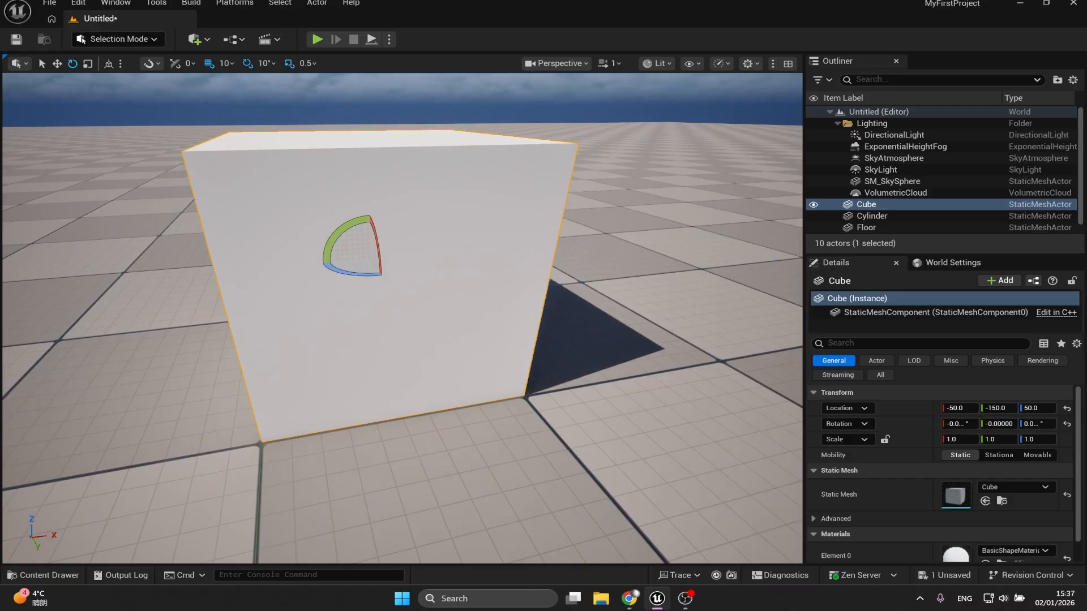
{"action": "left_click_drag", "start_coordinate": [299, 302], "coordinate": [299, 368]}
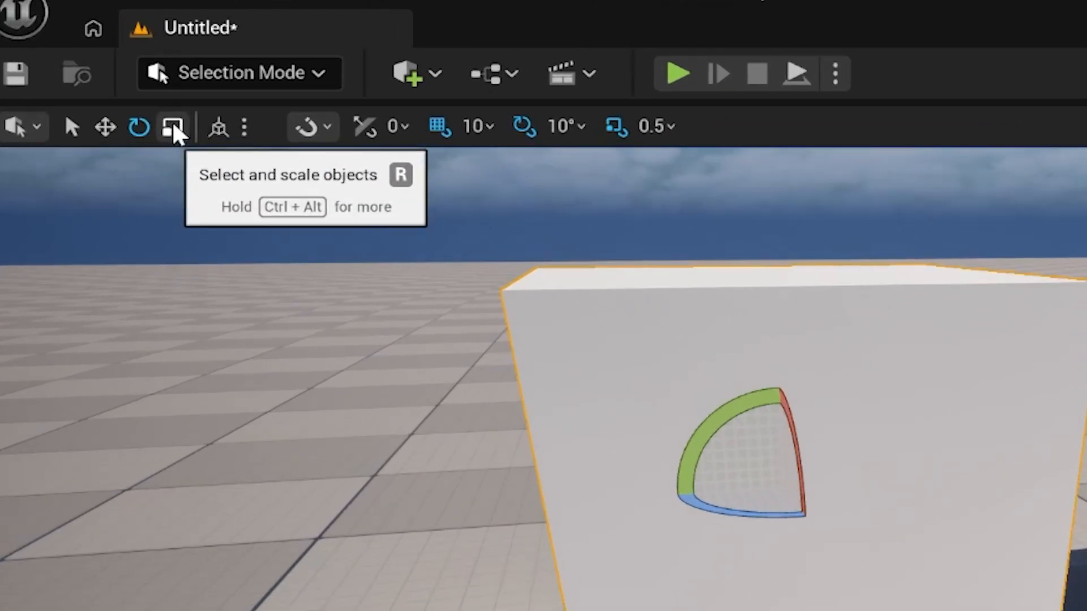
Try scaling the cube along its Z axis with the Scale tool and return it to its original size
{"action": "left_click", "coordinate": [175, 129]}
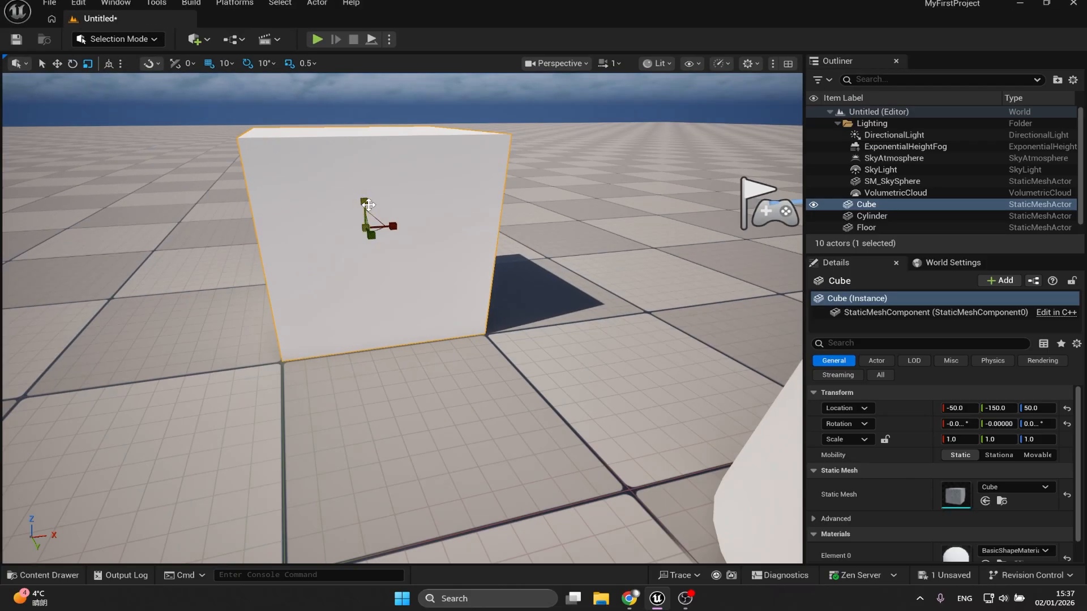
{"action": "left_click_drag", "start_coordinate": [368, 205], "coordinate": [315, 256]}
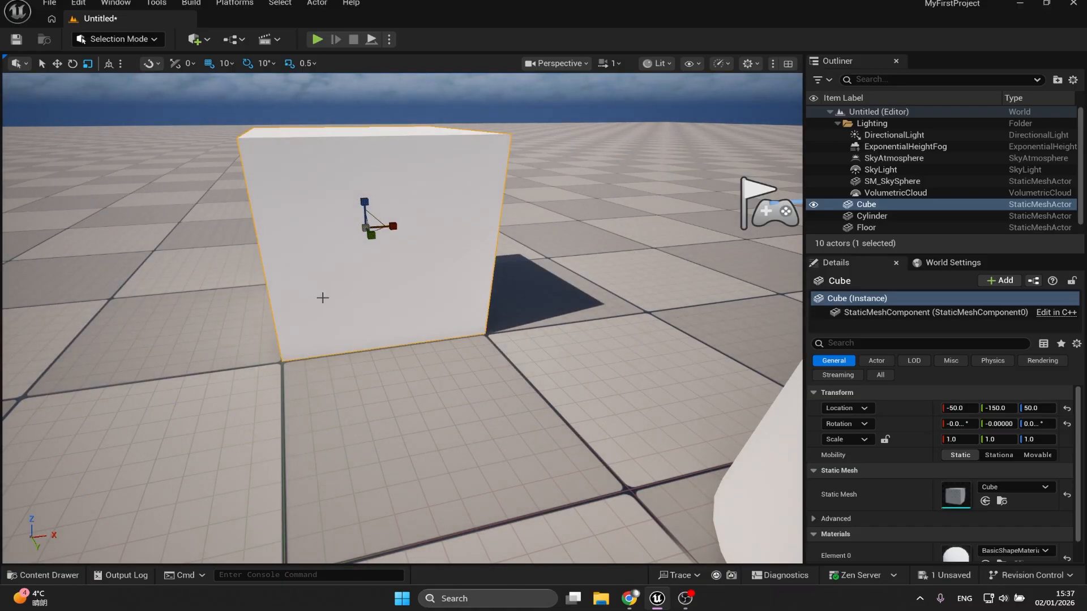
{"action": "left_click_drag", "start_coordinate": [319, 299], "coordinate": [388, 305], "text": "alt"}
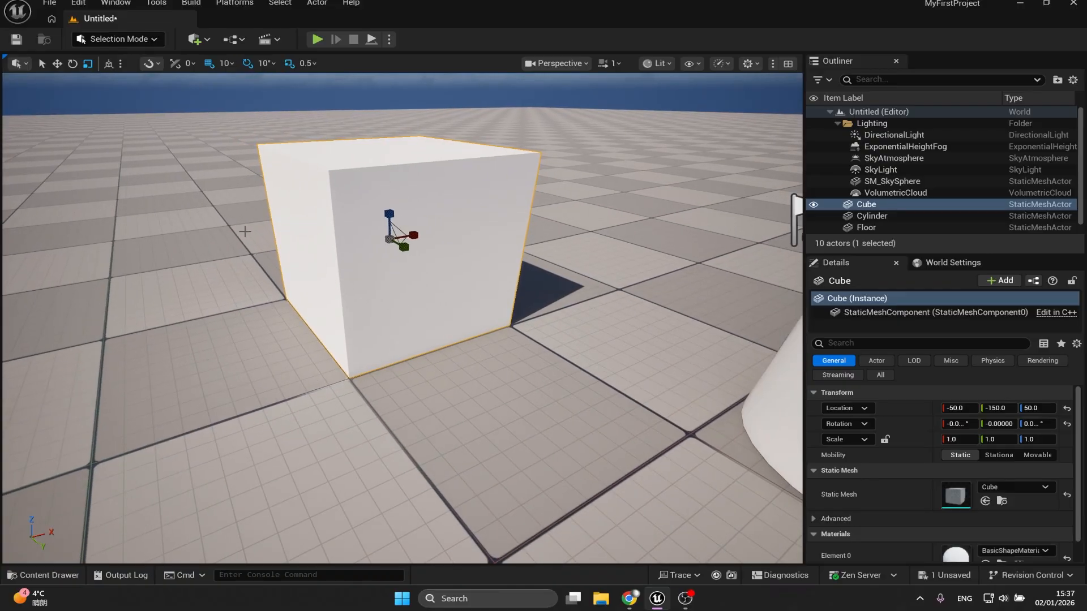
Activate the Select, Move, Rotate and Scale tools one after another with the cube selected
{"action": "key", "text": "q"}
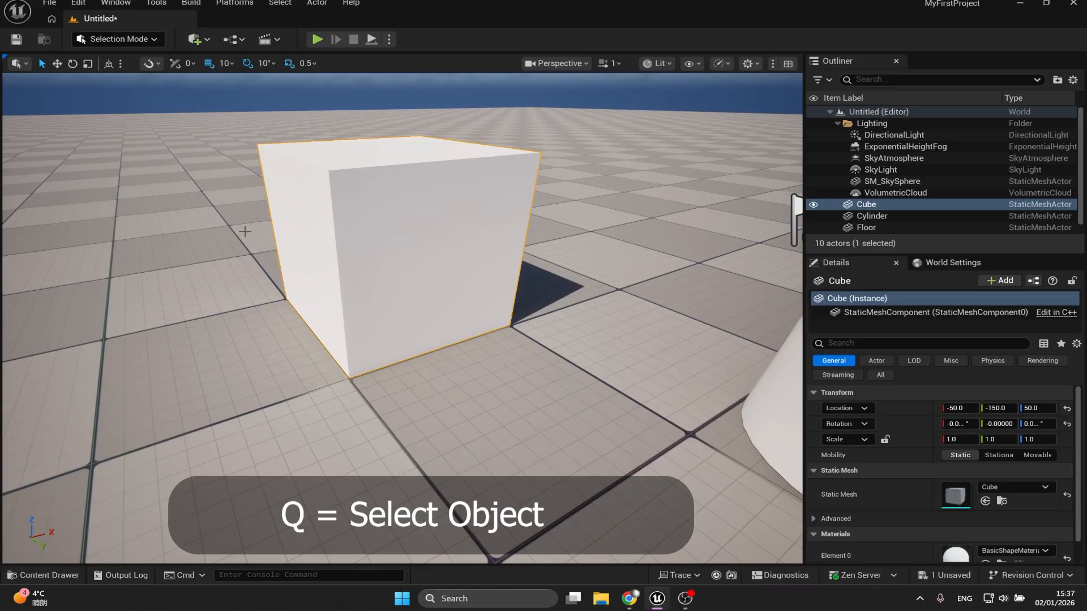
{"action": "key", "text": "w"}
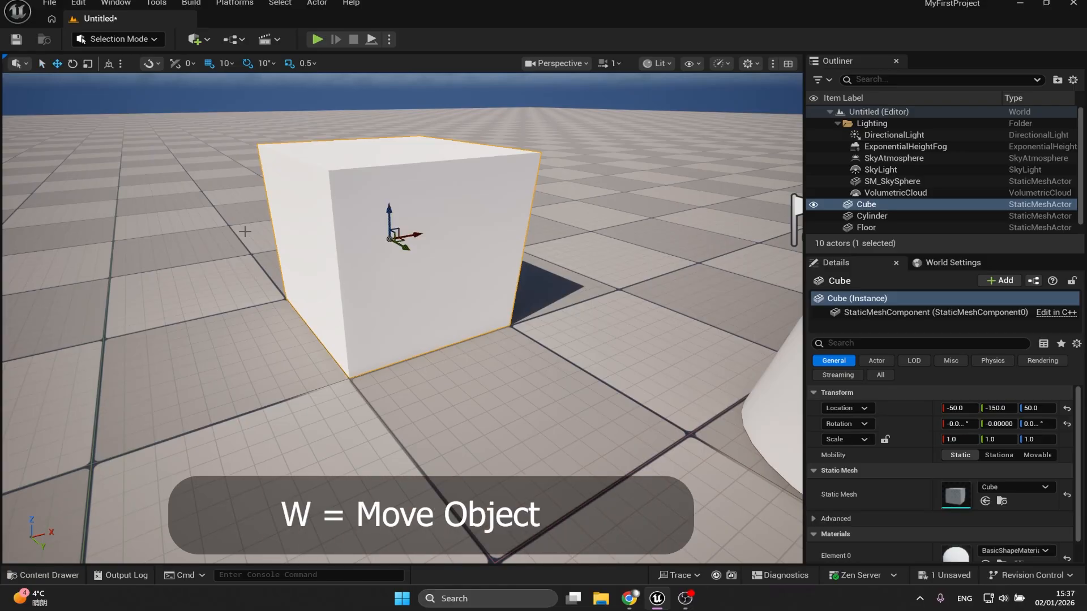
{"action": "key", "text": "e"}
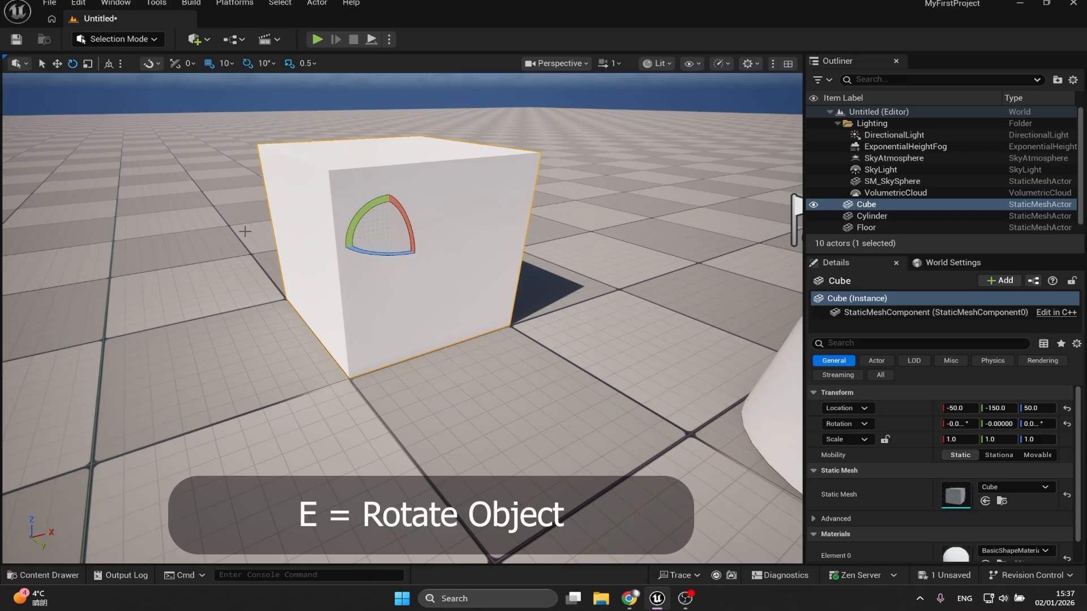
{"action": "key", "text": "r"}
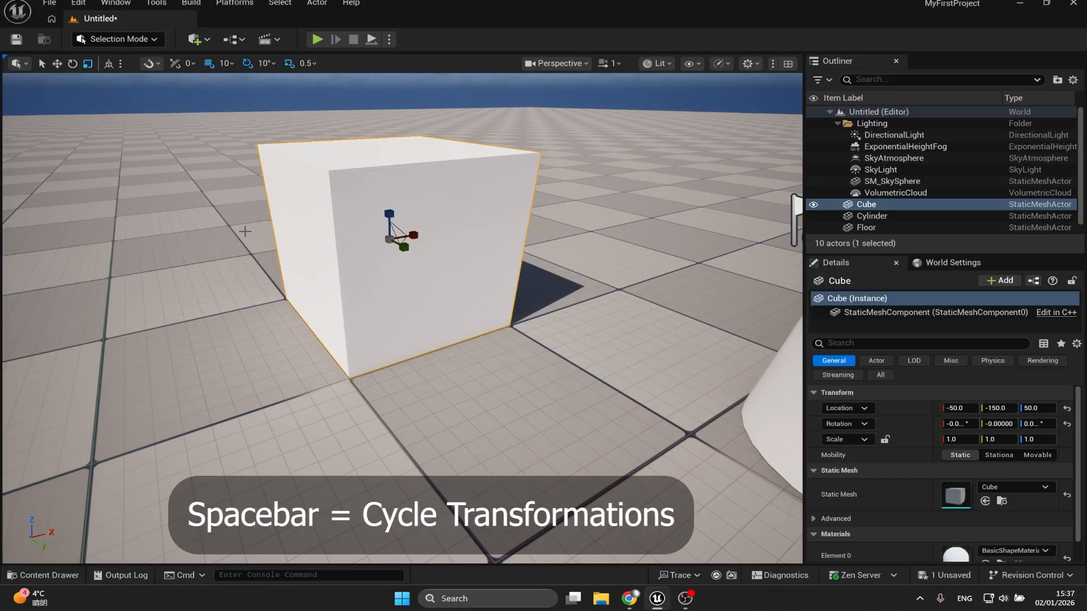
Cycle the cube's gizmo repeatedly through the move, rotate and scale modes, finishing with the Select tool active
{"action": "key", "text": "space"}
{"action": "key", "text": "space"}
{"action": "key", "text": "space"}
{"action": "key", "text": "space"}
{"action": "key", "text": "space"}
{"action": "key", "text": "space"}
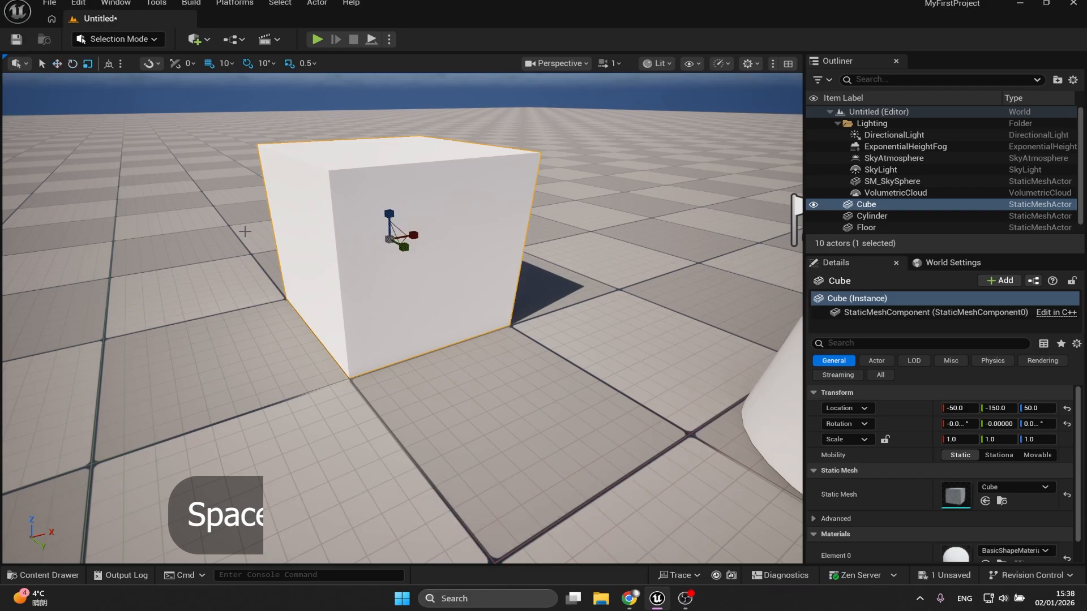
{"action": "key", "text": "space"}
{"action": "key", "text": "space"}
{"action": "key", "text": "space"}
{"action": "key", "text": "space"}
{"action": "key", "text": "space"}
{"action": "key", "text": "space"}
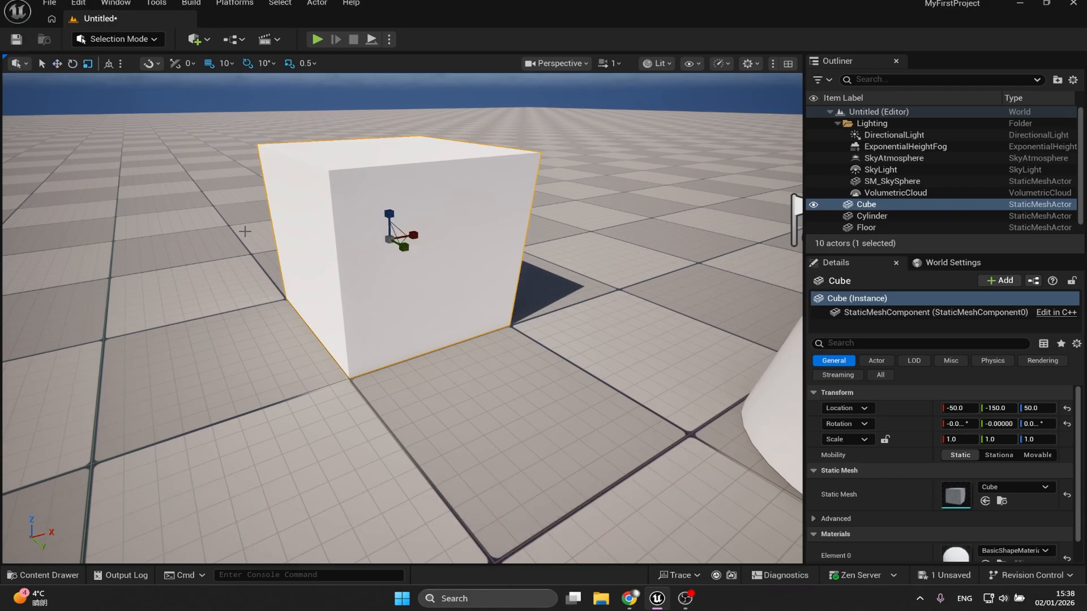
{"action": "key", "text": "space"}
{"action": "key", "text": "space"}
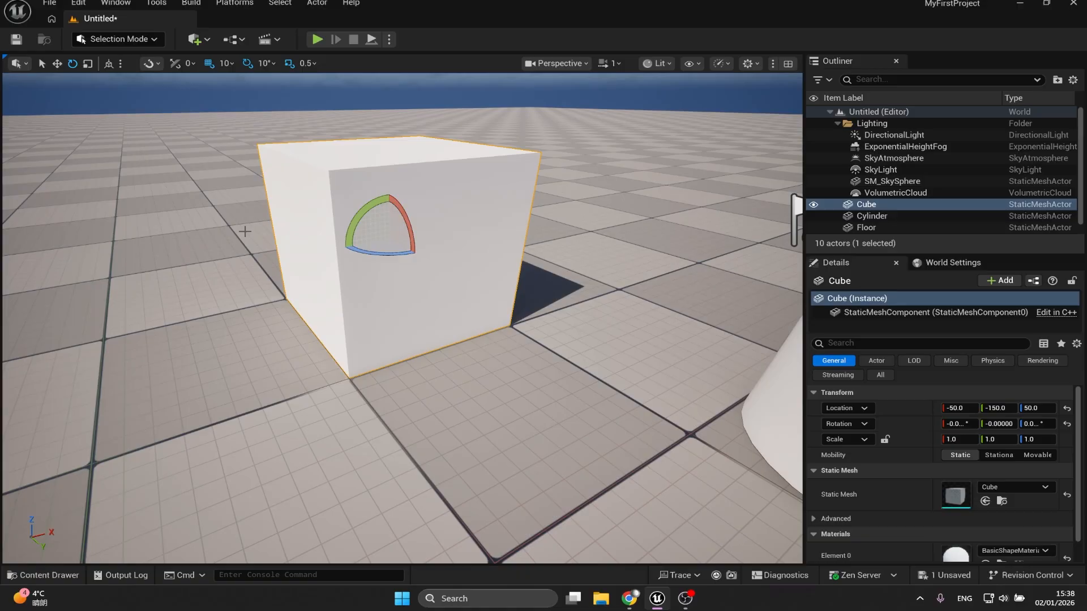
{"action": "key", "text": "space"}
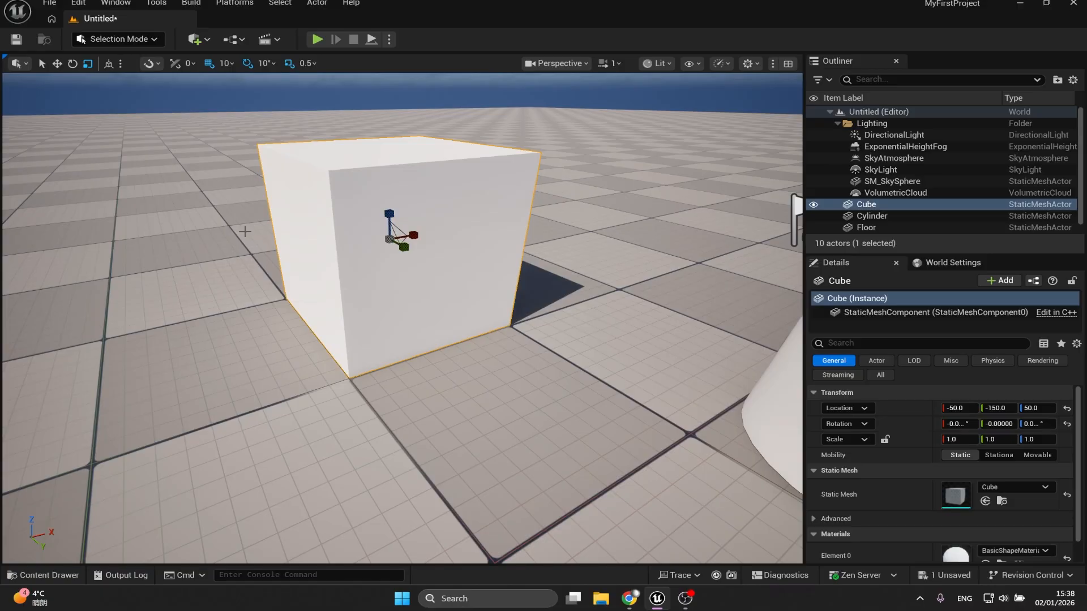
{"action": "key", "text": "q"}
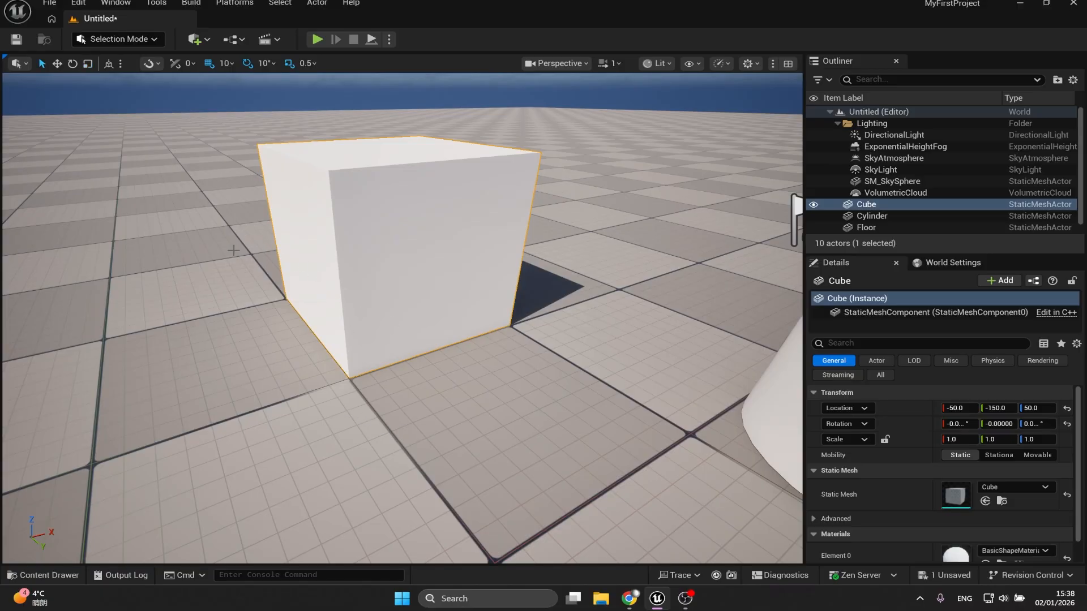
Go through the cube's X, Y and Z location values and reset the location to its default of 0, 0, 0
{"action": "right_click_drag", "start_coordinate": [322, 260], "coordinate": [378, 285]}
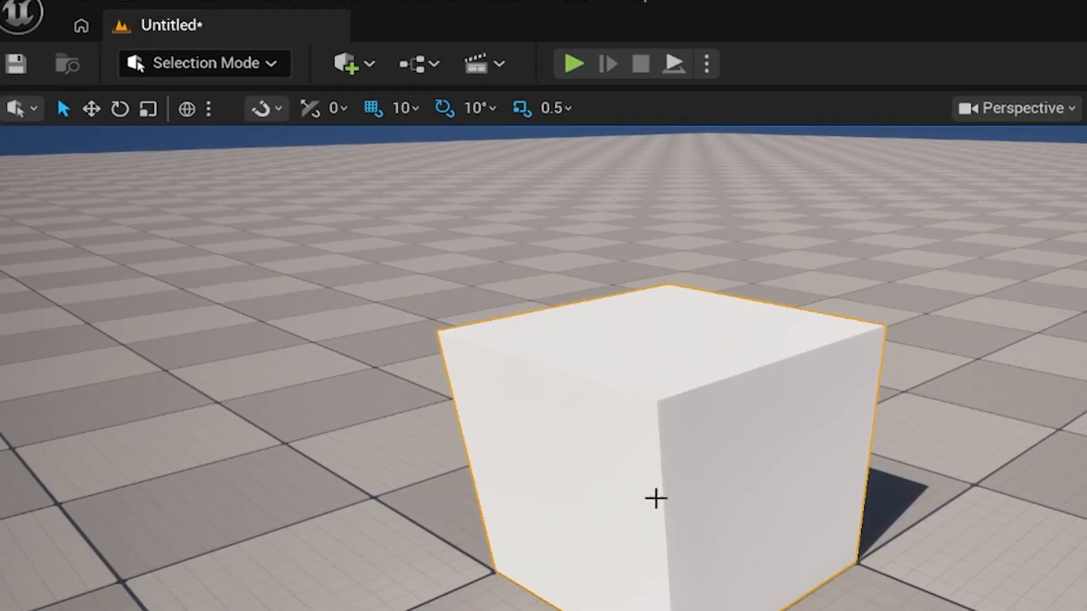
{"action": "right_click_drag", "start_coordinate": [768, 583], "coordinate": [730, 603]}
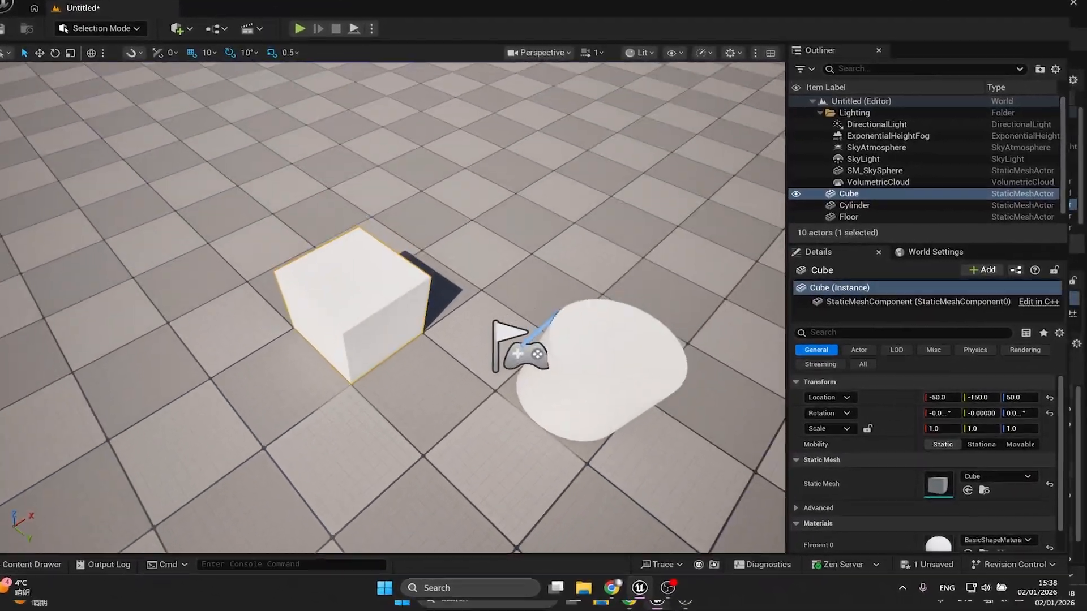
{"action": "right_click_drag", "start_coordinate": [392, 308], "coordinate": [430, 269]}
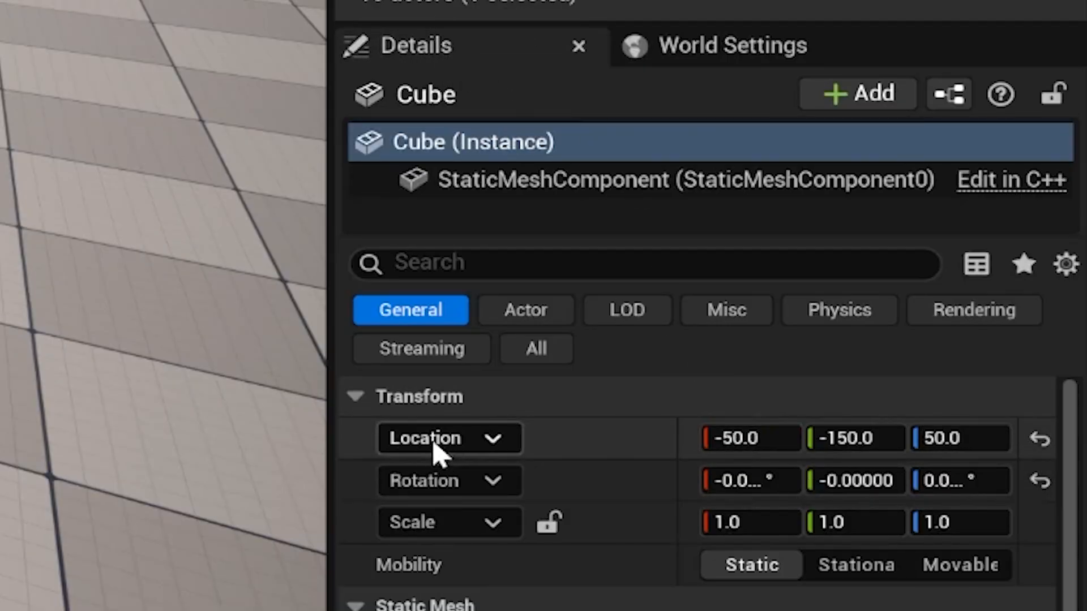
{"action": "left_click", "coordinate": [756, 436]}
{"action": "left_click", "coordinate": [853, 436]}
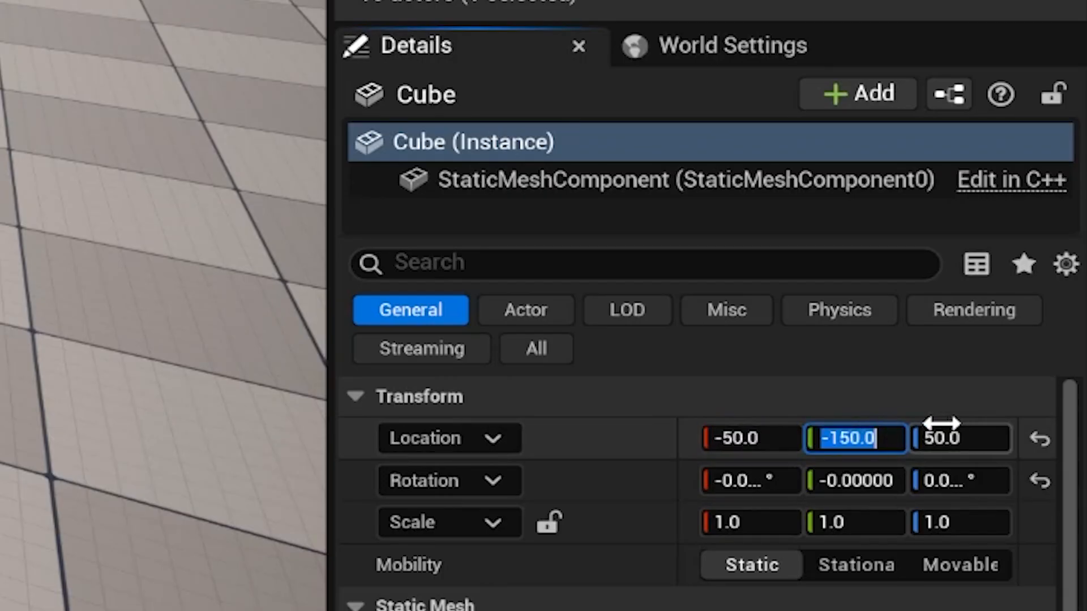
{"action": "left_click", "coordinate": [956, 435]}
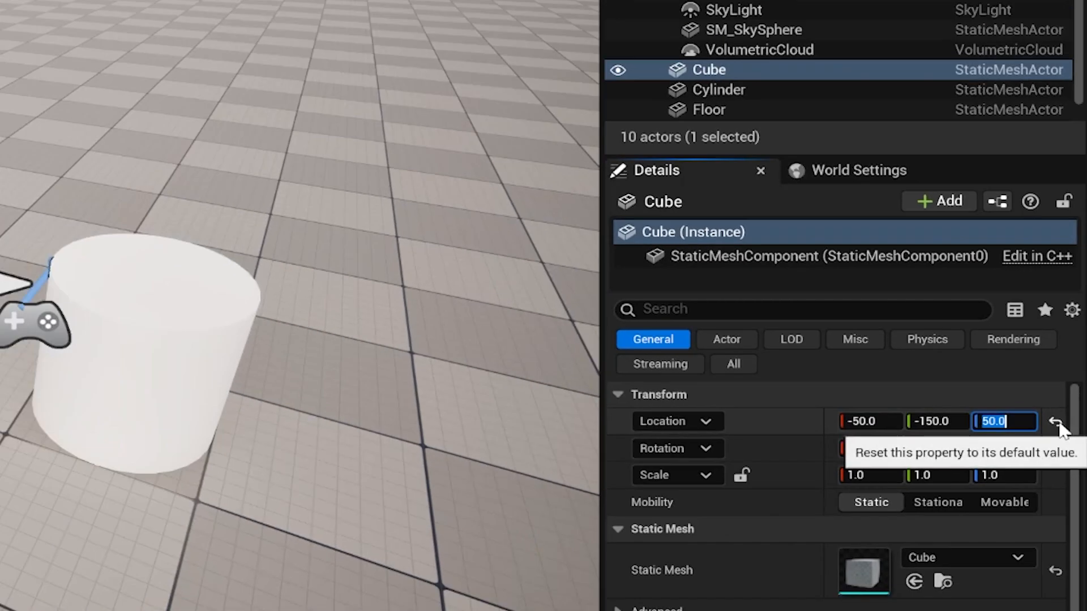
{"action": "left_click", "coordinate": [1040, 439]}
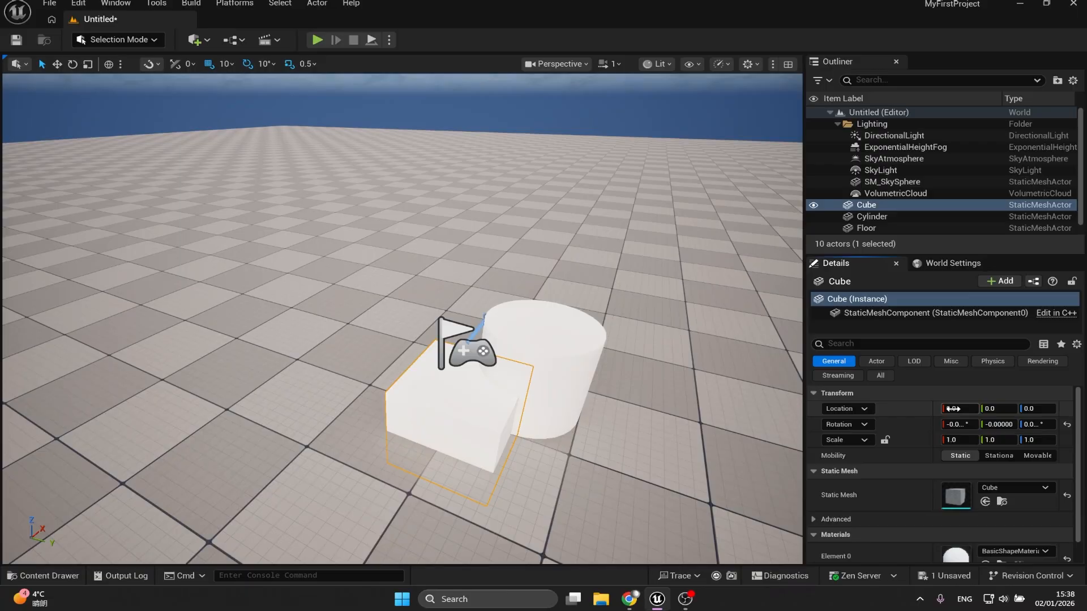
Raise the cube along the Z axis with the Move tool to Z 50 so it sits on the floor
{"action": "right_click_drag", "start_coordinate": [553, 356], "coordinate": [419, 340]}
{"action": "key", "text": "w"}
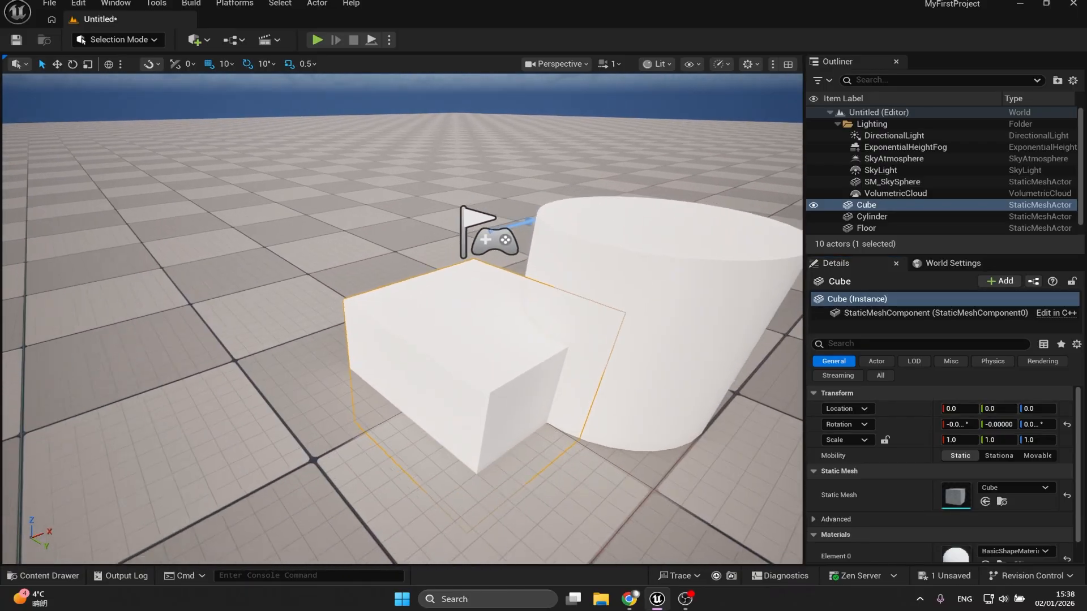
{"action": "right_click_drag", "start_coordinate": [507, 348], "coordinate": [511, 348]}
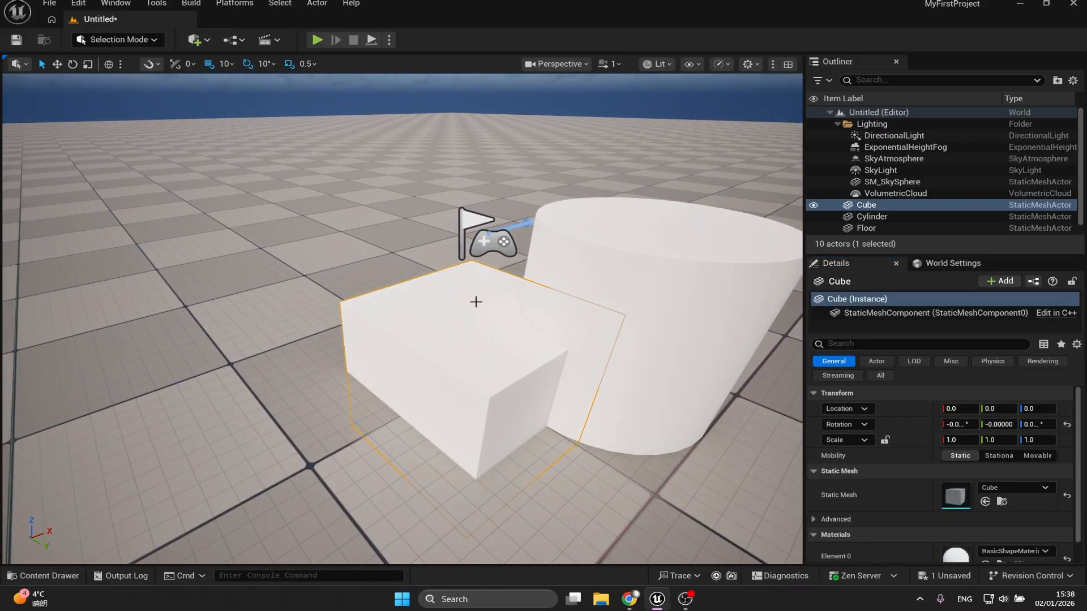
{"action": "key", "text": "s"}
{"action": "mouse_move", "coordinate": [451, 333]}
{"action": "right_mouse_down"}
{"action": "mouse_move", "coordinate": [452, 317]}
{"action": "mouse_move", "coordinate": [414, 312]}
{"action": "mouse_move", "coordinate": [453, 317]}
{"action": "mouse_move", "coordinate": [442, 320]}
{"action": "right_mouse_up"}
{"action": "key", "text": "w"}
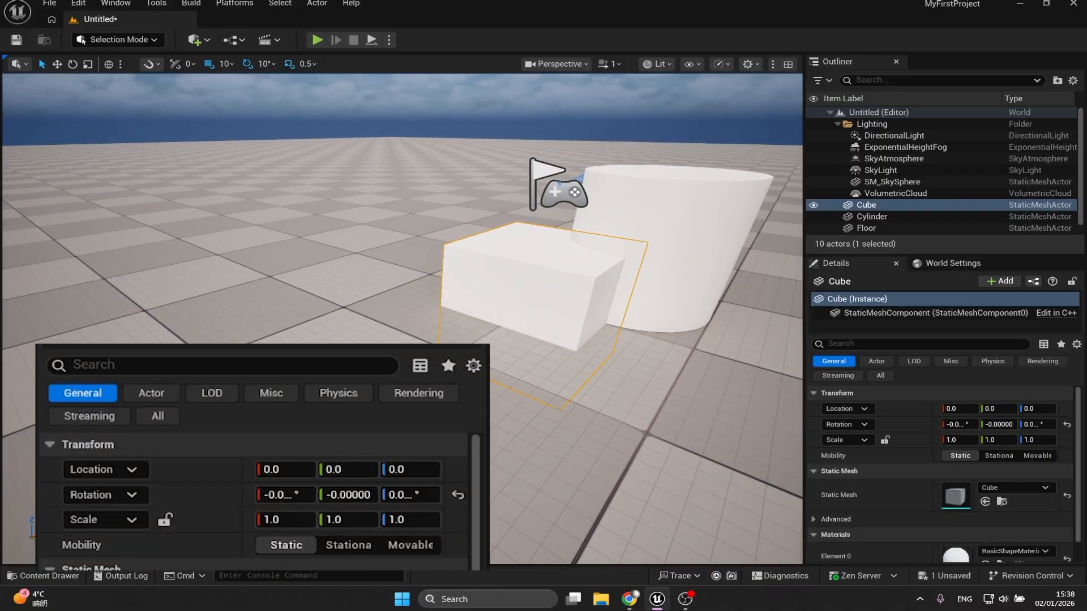
{"action": "key", "text": "w"}
{"action": "left_click_drag", "start_coordinate": [542, 281], "coordinate": [551, 219]}
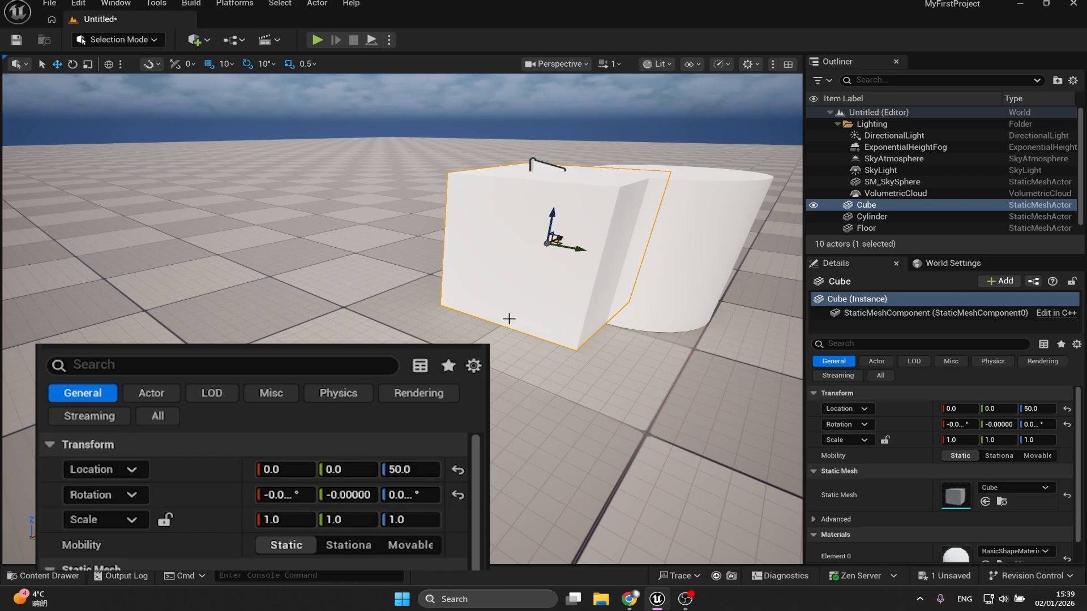
Rotate the cube to 50° about its X axis and return to the Move tool
{"action": "right_click_drag", "start_coordinate": [508, 319], "coordinate": [383, 321]}
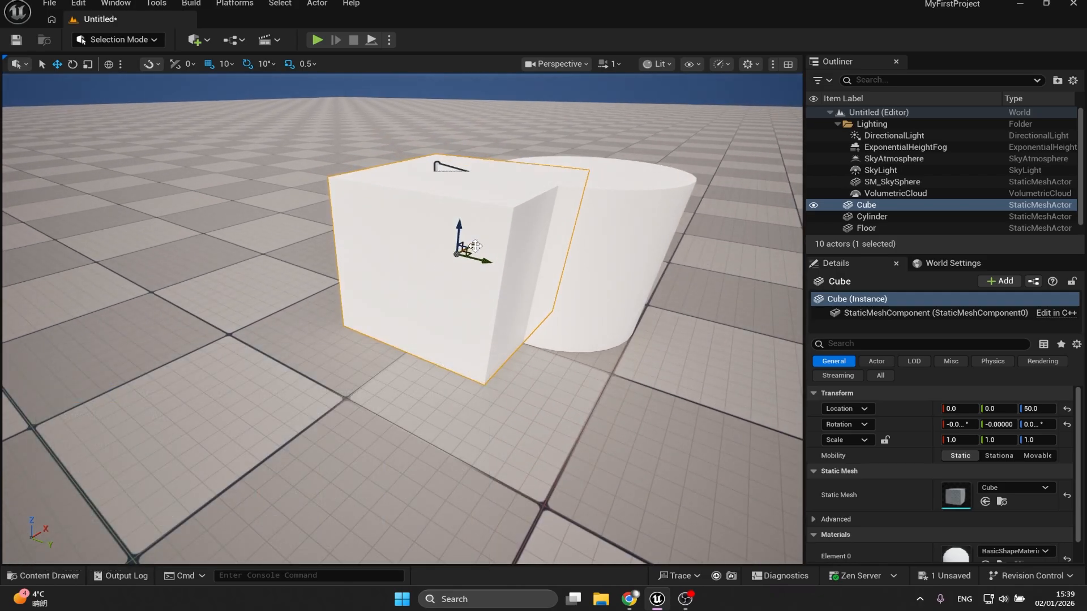
{"action": "key", "text": "e"}
{"action": "mouse_move", "coordinate": [474, 245]}
{"action": "left_mouse_down"}
{"action": "mouse_move", "coordinate": [496, 232]}
{"action": "mouse_move", "coordinate": [470, 232]}
{"action": "left_mouse_up"}
{"action": "key", "text": "w"}
{"action": "right_click_drag", "start_coordinate": [468, 253], "coordinate": [491, 253]}
{"action": "key", "text": "s"}
{"action": "key", "text": "r"}
{"action": "key", "text": "w"}
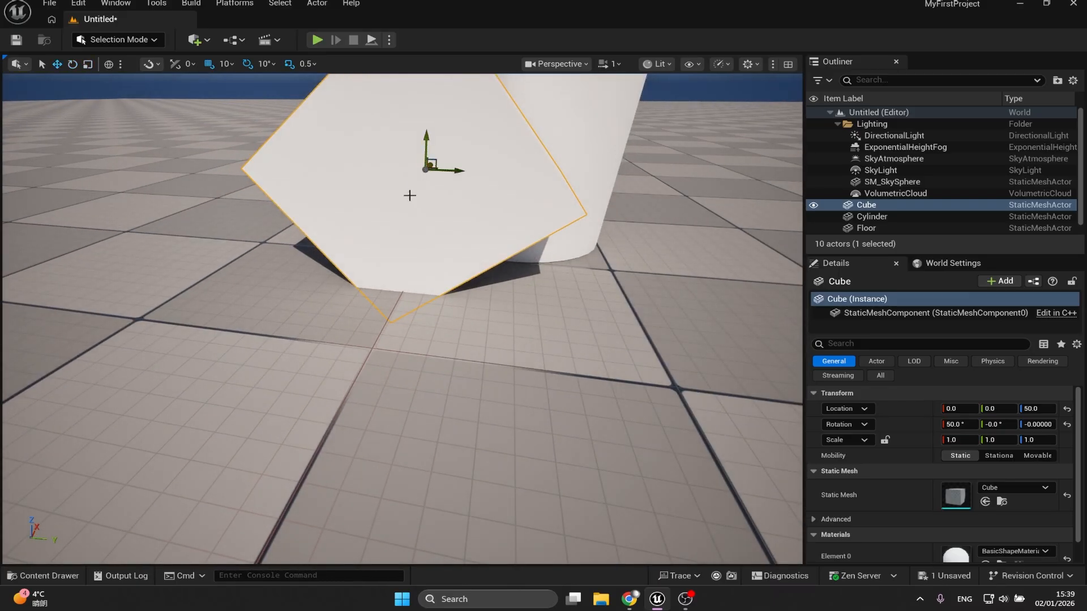
Move the tilted cube straight up along the world Z axis to Z 70
{"action": "right_click_drag", "start_coordinate": [410, 194], "coordinate": [423, 235]}
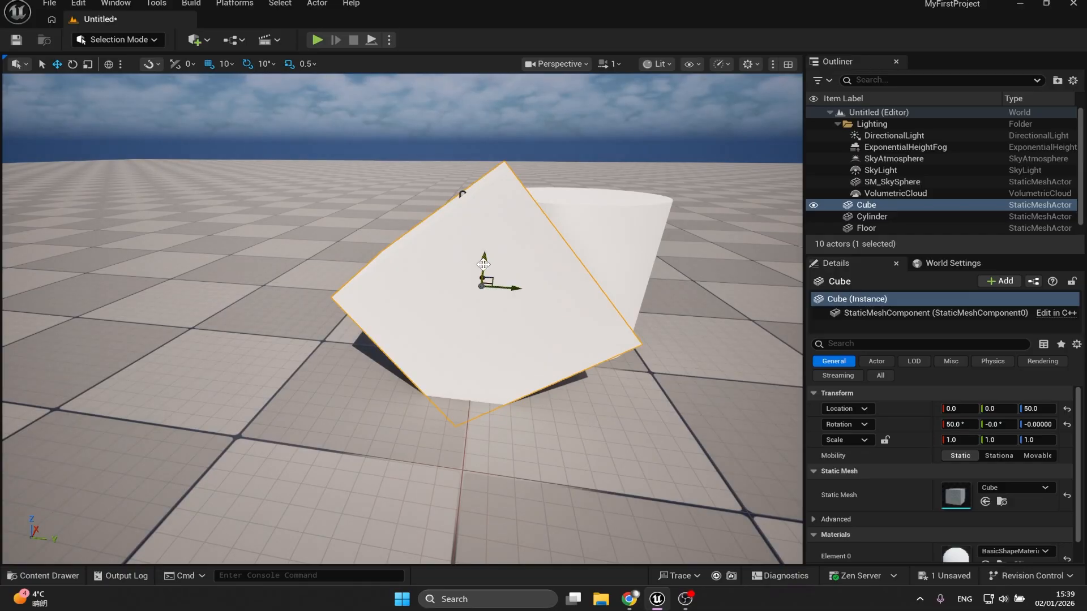
{"action": "left_click_drag", "start_coordinate": [484, 265], "coordinate": [439, 228]}
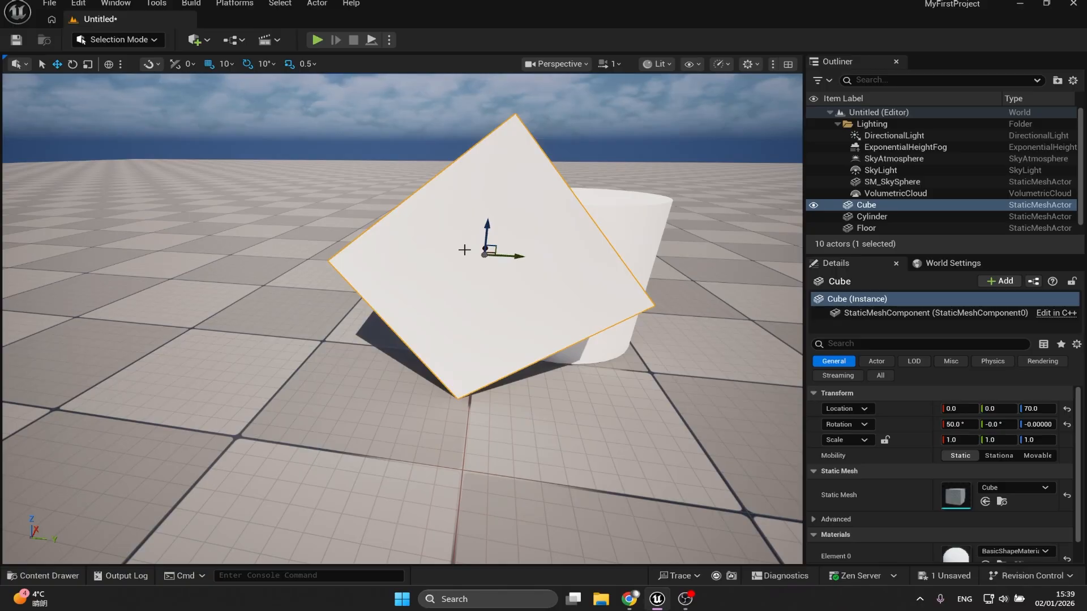
{"action": "right_click_drag", "start_coordinate": [557, 211], "coordinate": [588, 203]}
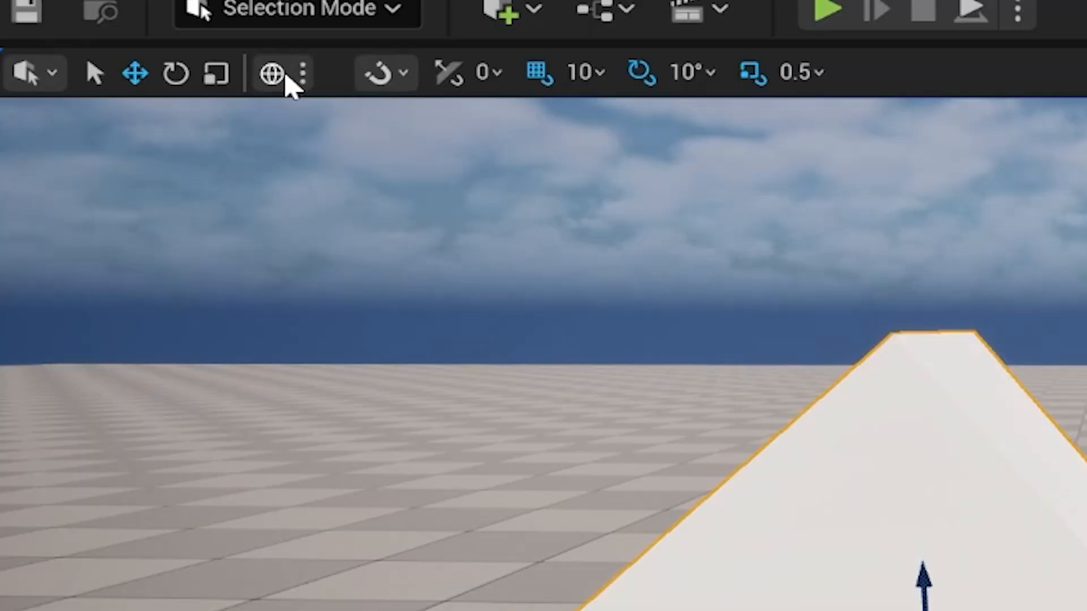
Switch the gizmo to local space, try sliding the cube along its own tilted Z axis and rotate it to 40° about X
{"action": "left_click", "coordinate": [110, 66]}
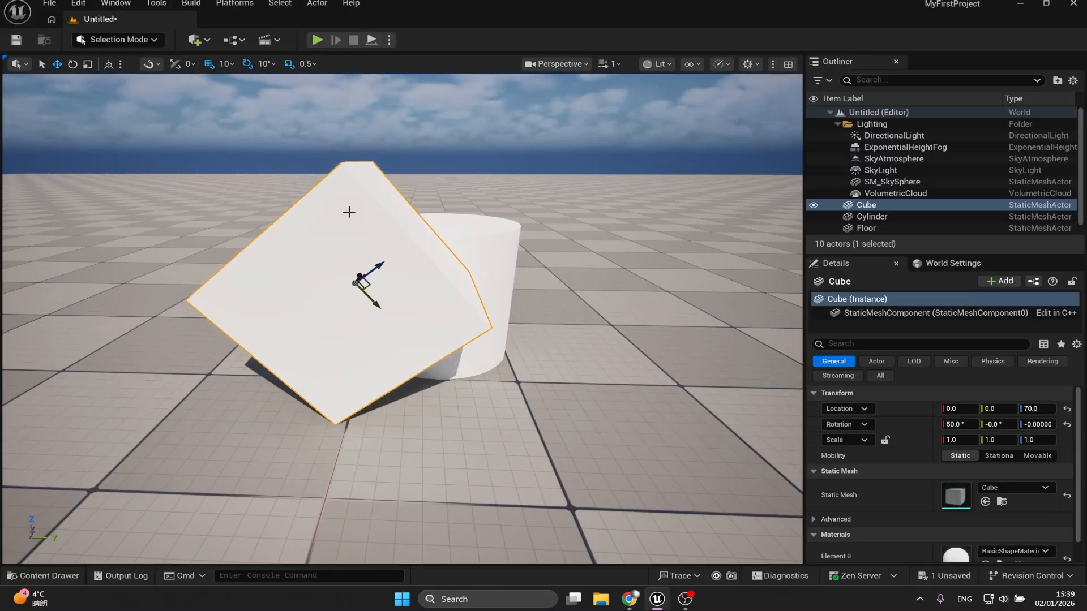
{"action": "left_click_drag", "start_coordinate": [372, 271], "coordinate": [475, 367]}
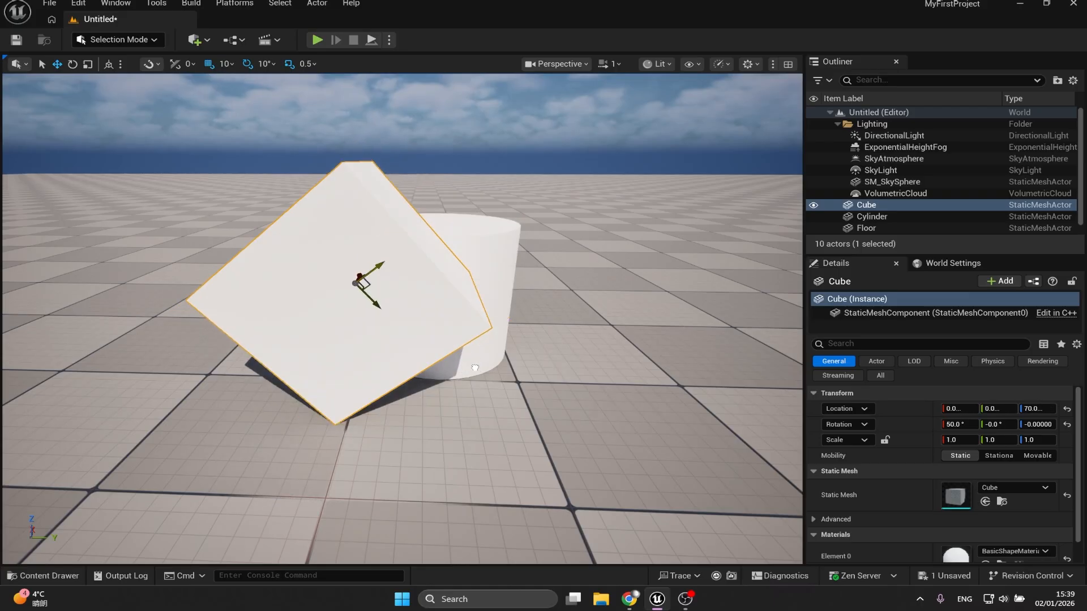
{"action": "key", "text": "e"}
{"action": "left_click_drag", "start_coordinate": [401, 262], "coordinate": [363, 269]}
{"action": "key", "text": "r"}
{"action": "key", "text": "w"}
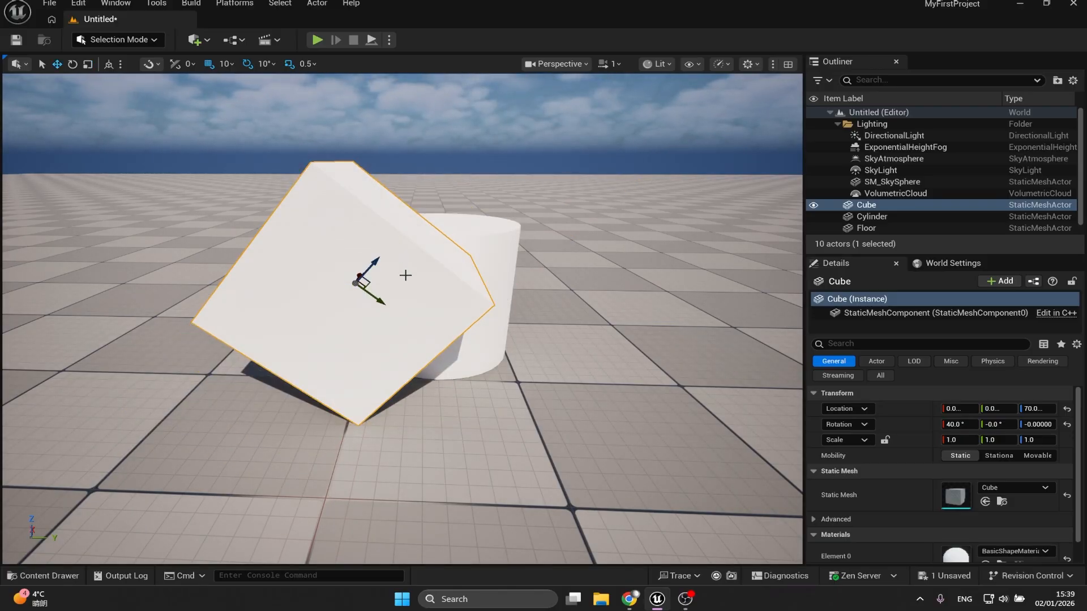
Switch the gizmo back to world space and reset the cube's rotation and location to their default values
{"action": "left_click", "coordinate": [109, 64]}
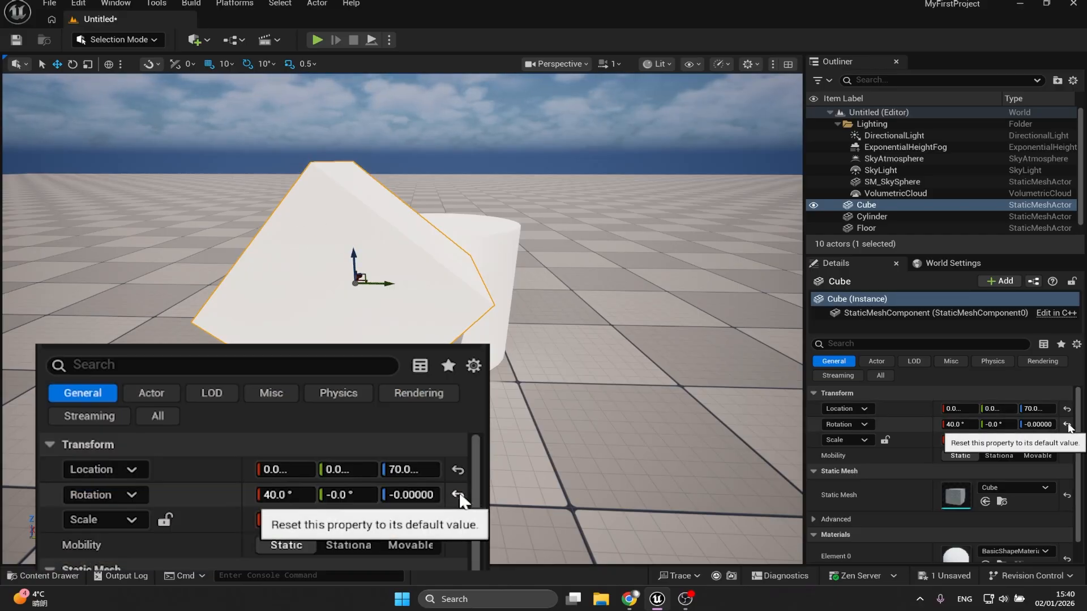
{"action": "left_click", "coordinate": [1067, 425]}
{"action": "left_click", "coordinate": [1067, 408]}
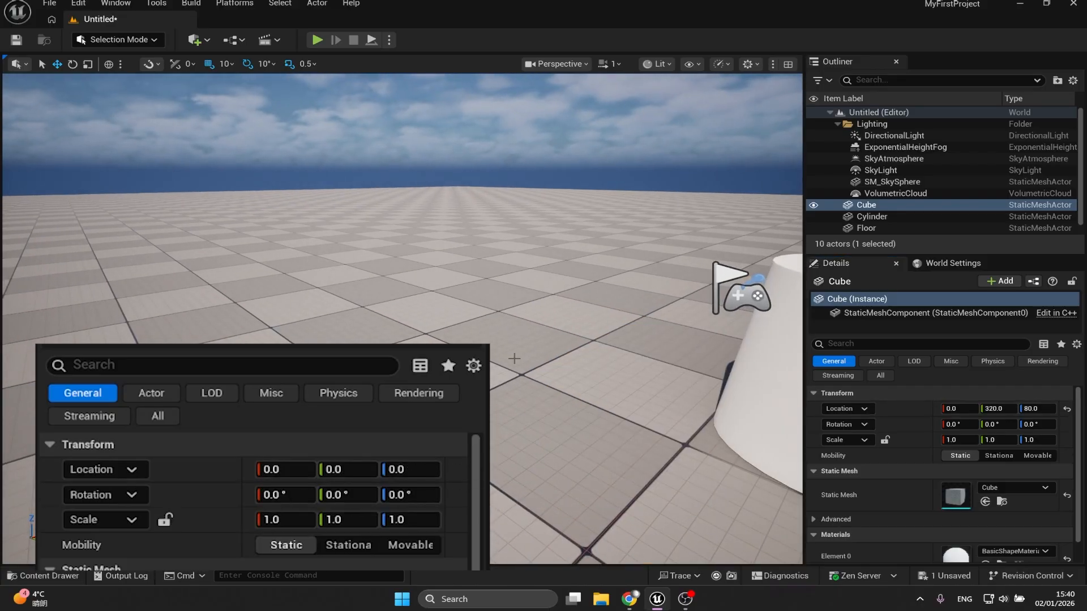
Undo the last move of the cube and raise it along the Z axis to Z 50
{"action": "key", "text": "ctrl+z"}
{"action": "right_click_drag", "start_coordinate": [514, 359], "coordinate": [651, 345]}
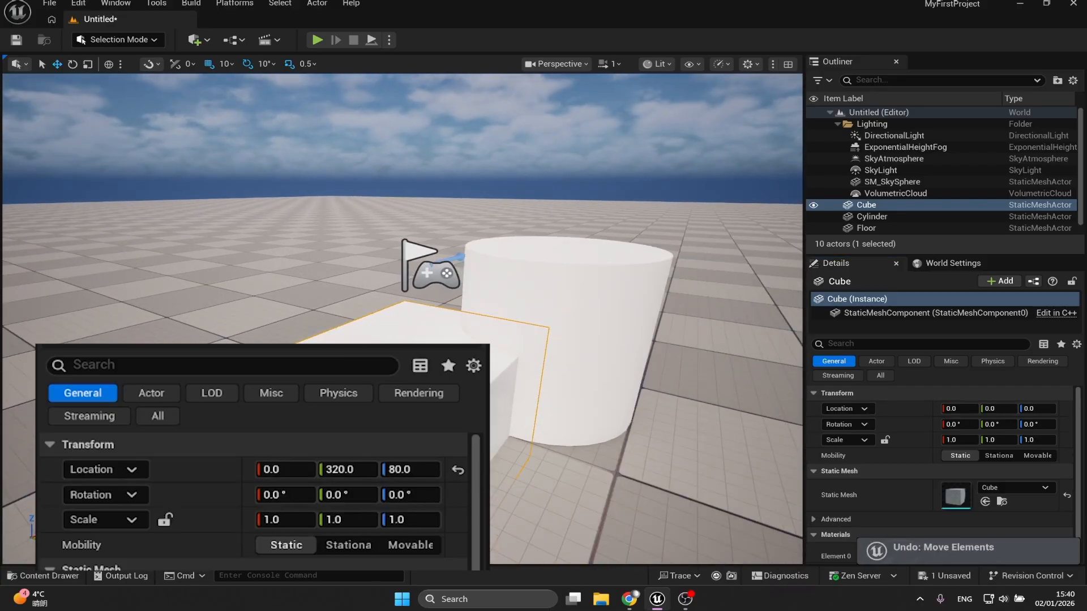
{"action": "left_click_drag", "start_coordinate": [422, 391], "coordinate": [417, 317]}
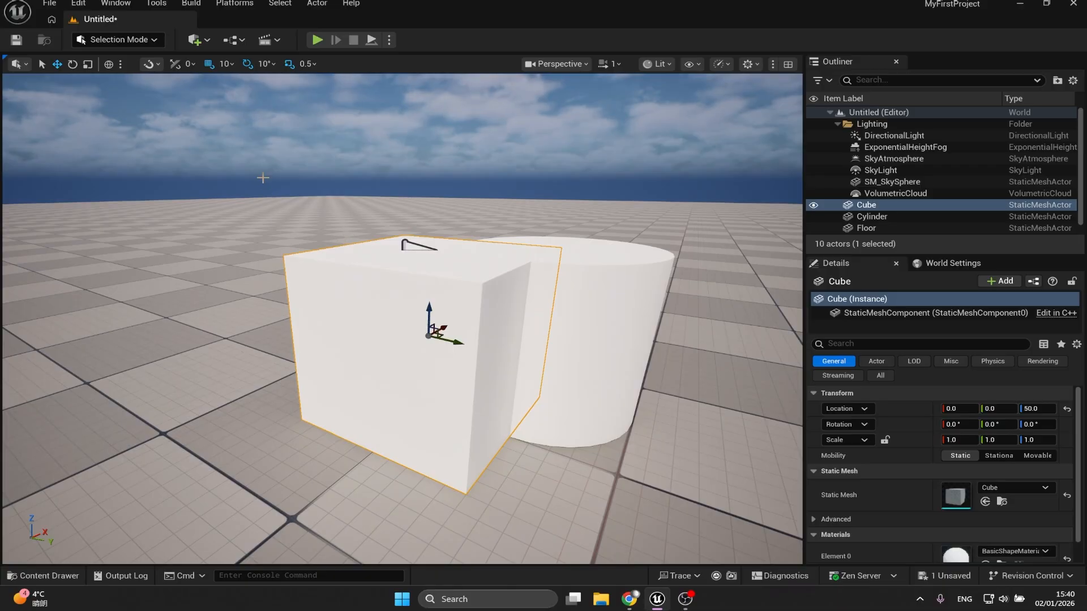
{"action": "right_click_drag", "start_coordinate": [187, 79], "coordinate": [260, 113]}
{"action": "right_click_drag", "start_coordinate": [193, 102], "coordinate": [144, 63]}
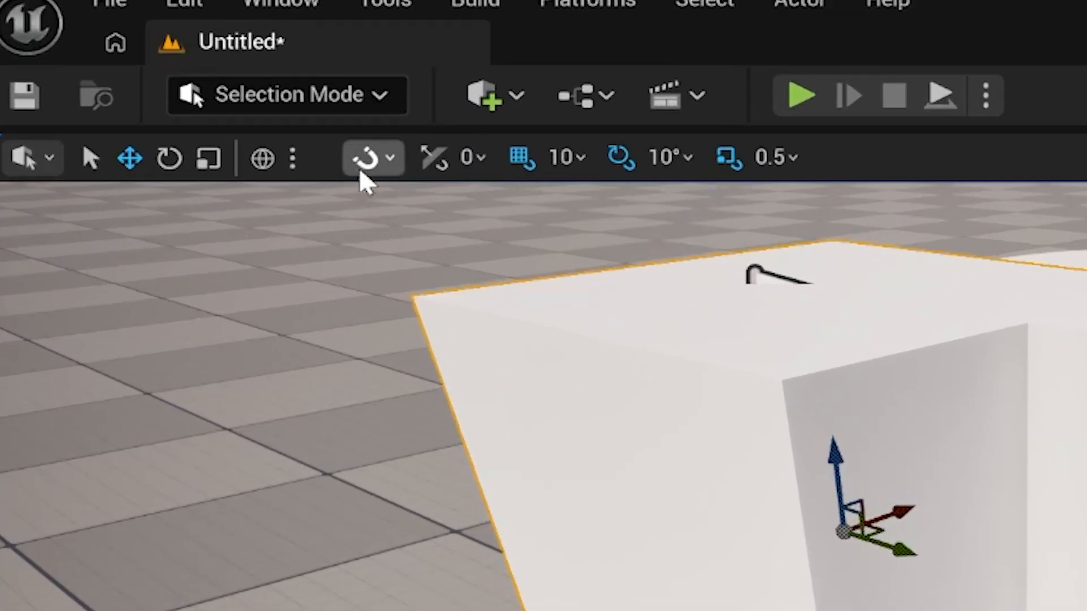
Examine the viewport snapping options for surface, location, rotation and scale, including their available snap sizes
{"action": "left_click", "coordinate": [393, 158]}
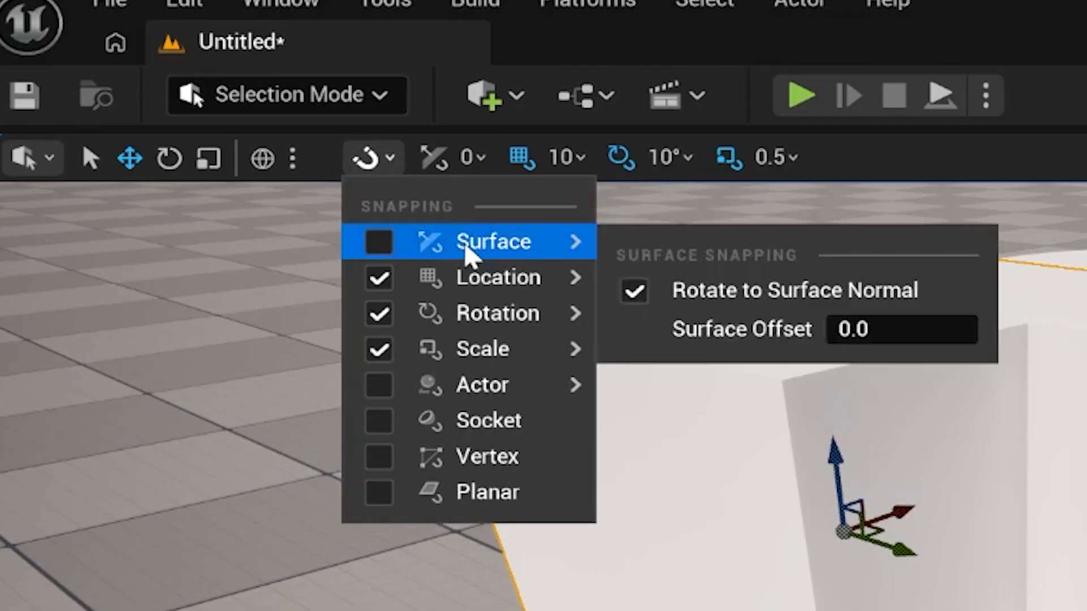
{"action": "mouse_move", "coordinate": [535, 293]}
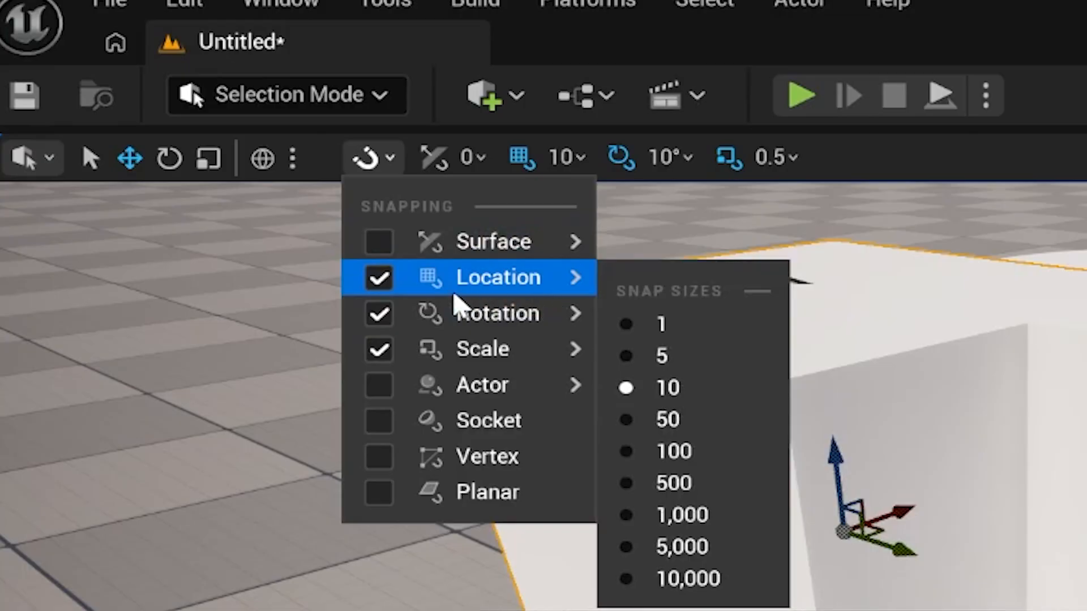
{"action": "mouse_move", "coordinate": [473, 356]}
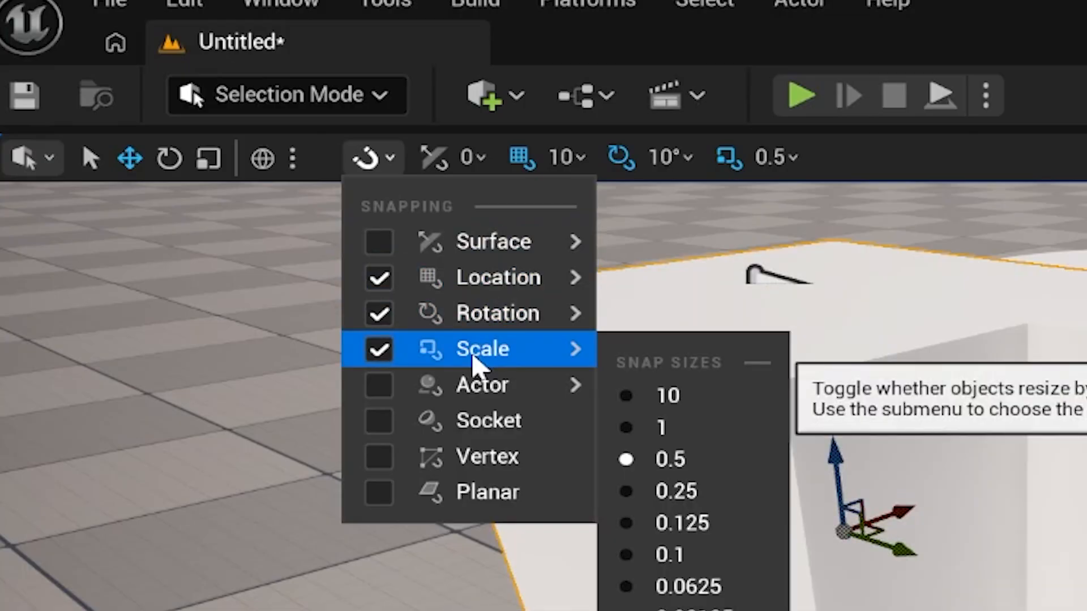
{"action": "mouse_move", "coordinate": [518, 246]}
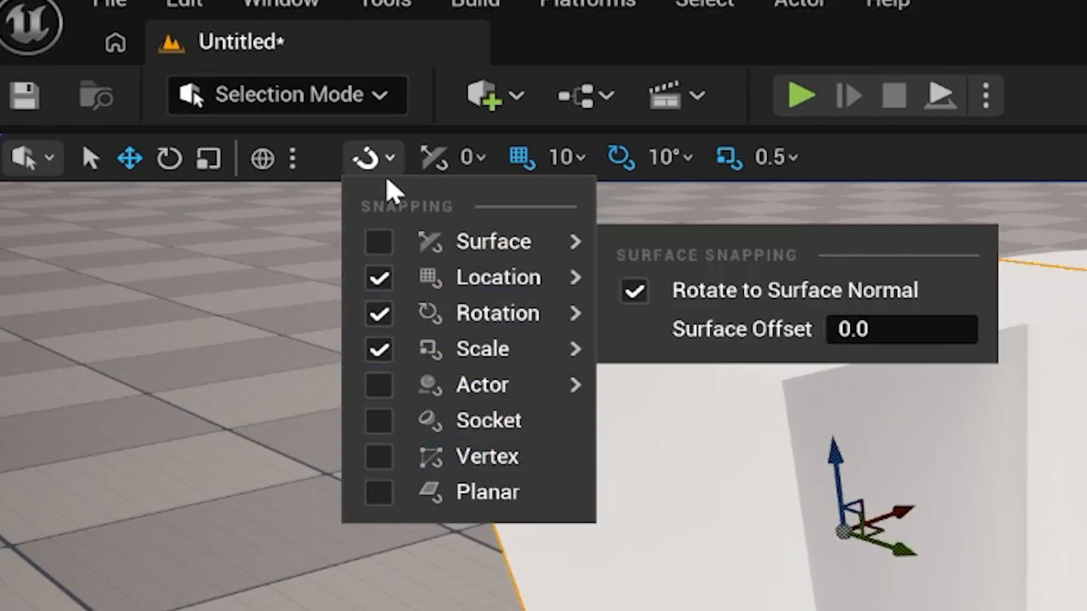
{"action": "left_click", "coordinate": [369, 151]}
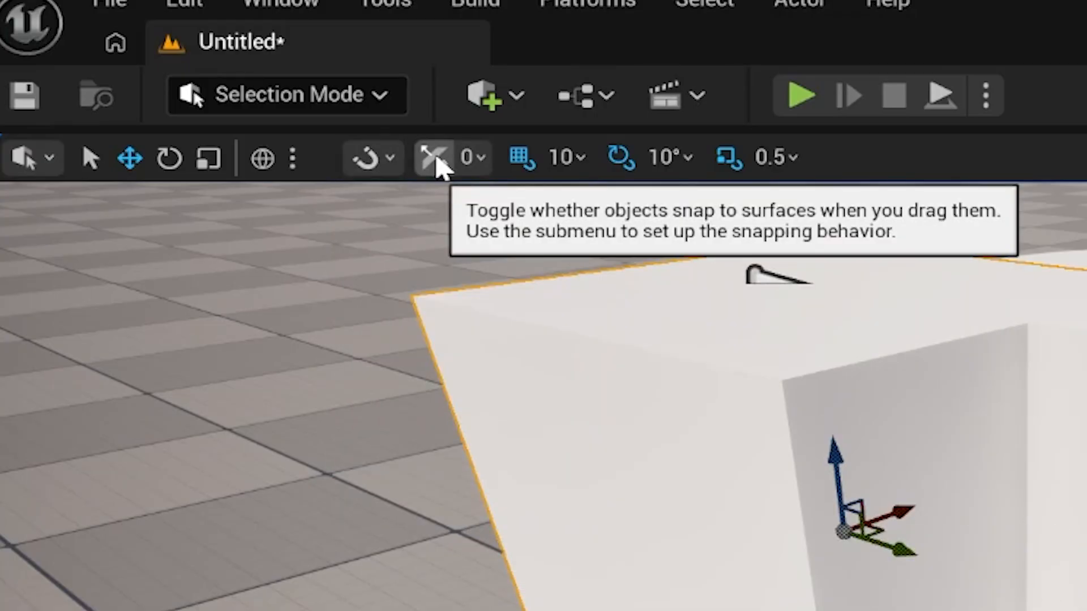
Turn on surface snapping, then select the cylinder and move it along the X axis to X 90
{"action": "left_click", "coordinate": [433, 157]}
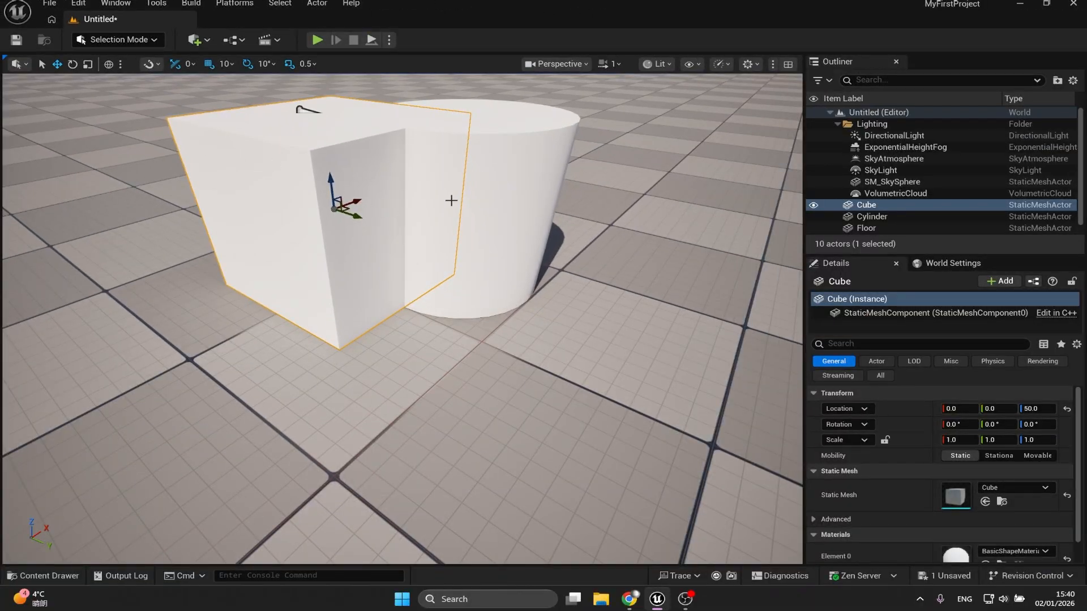
{"action": "left_click", "coordinate": [477, 247]}
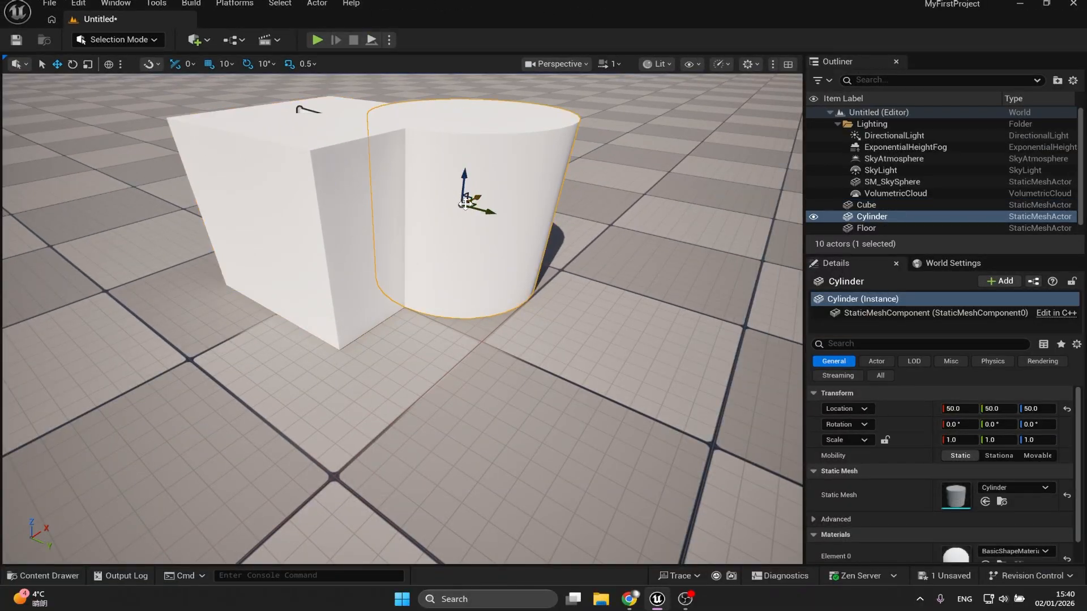
{"action": "left_click_drag", "start_coordinate": [466, 204], "coordinate": [499, 187]}
{"action": "right_click_drag", "start_coordinate": [344, 156], "coordinate": [397, 212]}
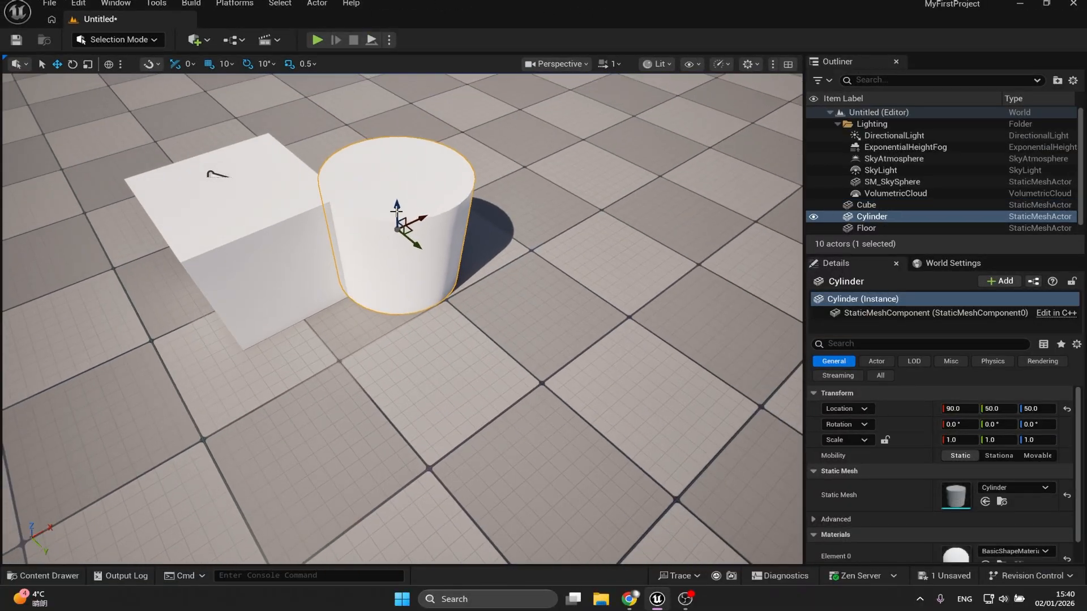
Snap the cylinder's pivot onto the cube's top surface, at about X 0, Y -10, Z 100
{"action": "left_click_drag", "start_coordinate": [411, 231], "coordinate": [272, 236]}
{"action": "right_click_drag", "start_coordinate": [275, 216], "coordinate": [326, 198]}
{"action": "key", "text": "a"}
{"action": "key", "text": "w"}
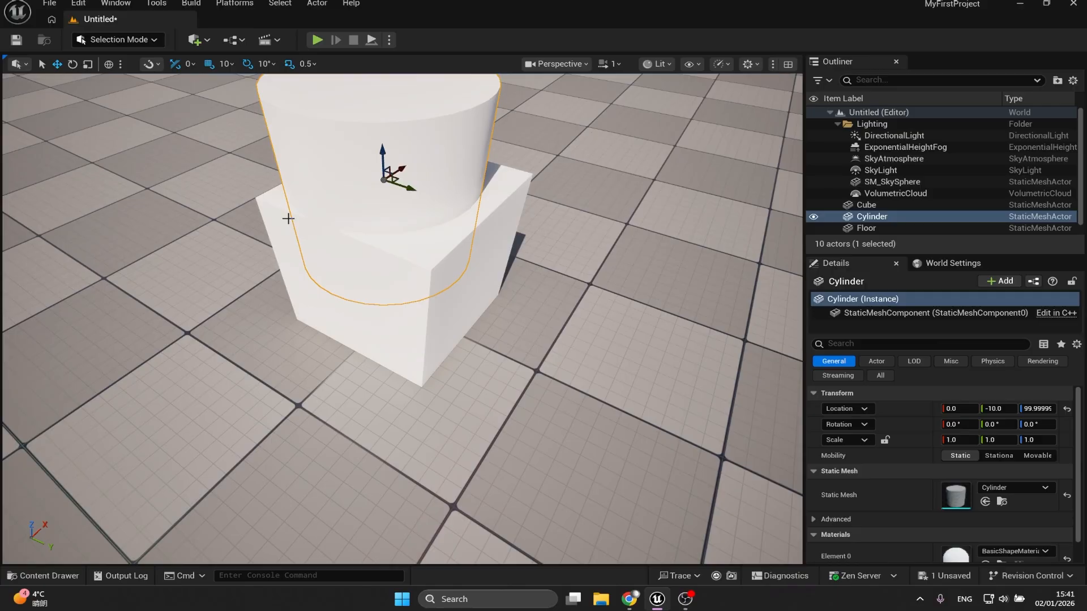
{"action": "left_click_drag", "start_coordinate": [396, 253], "coordinate": [309, 199], "text": "alt"}
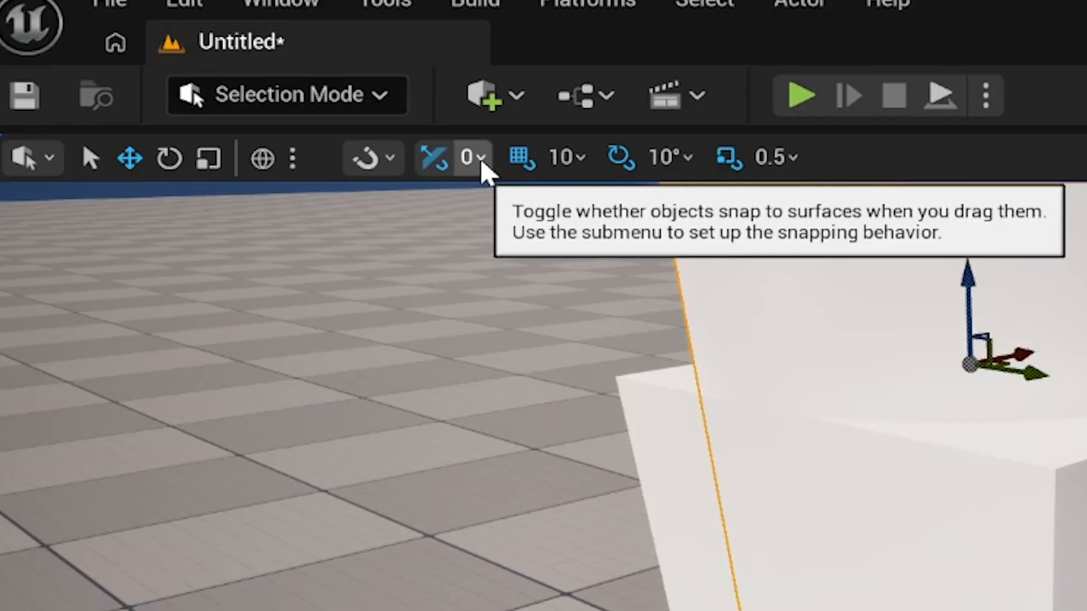
Set the surface snapping offset to 100 and snap the cylinder above the cube's top surface, to about Z 200
{"action": "left_click", "coordinate": [480, 158]}
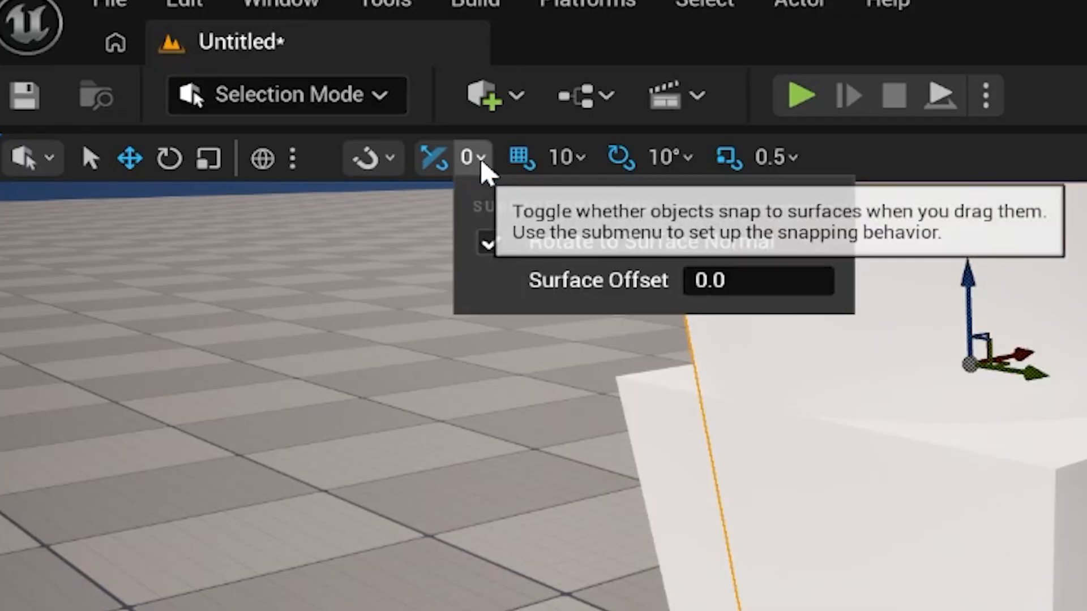
{"action": "left_click", "coordinate": [780, 281]}
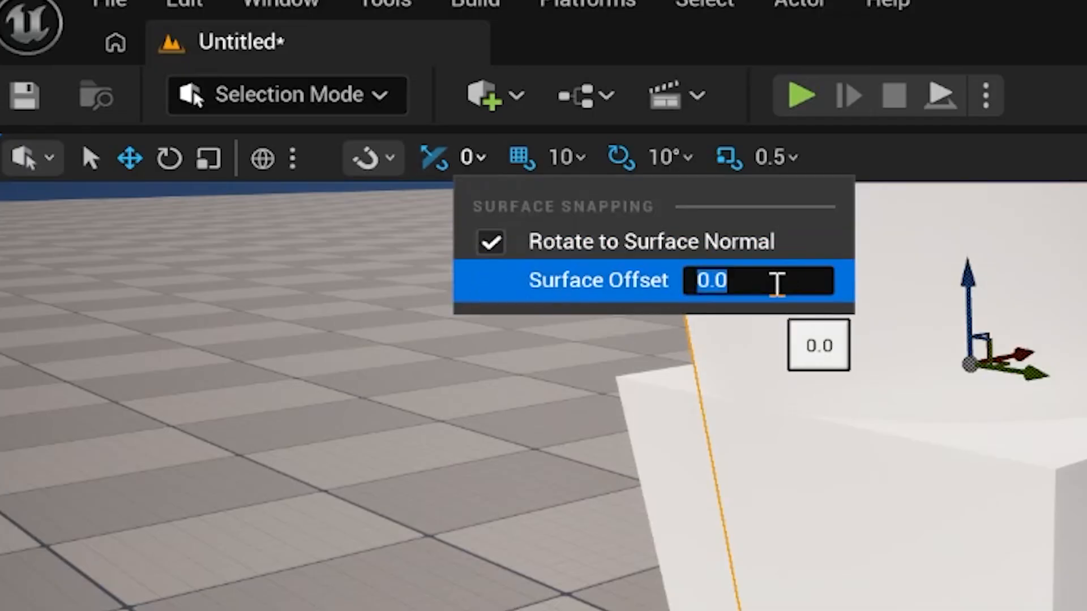
{"action": "type", "text": "100"}
{"action": "key", "text": "Return"}
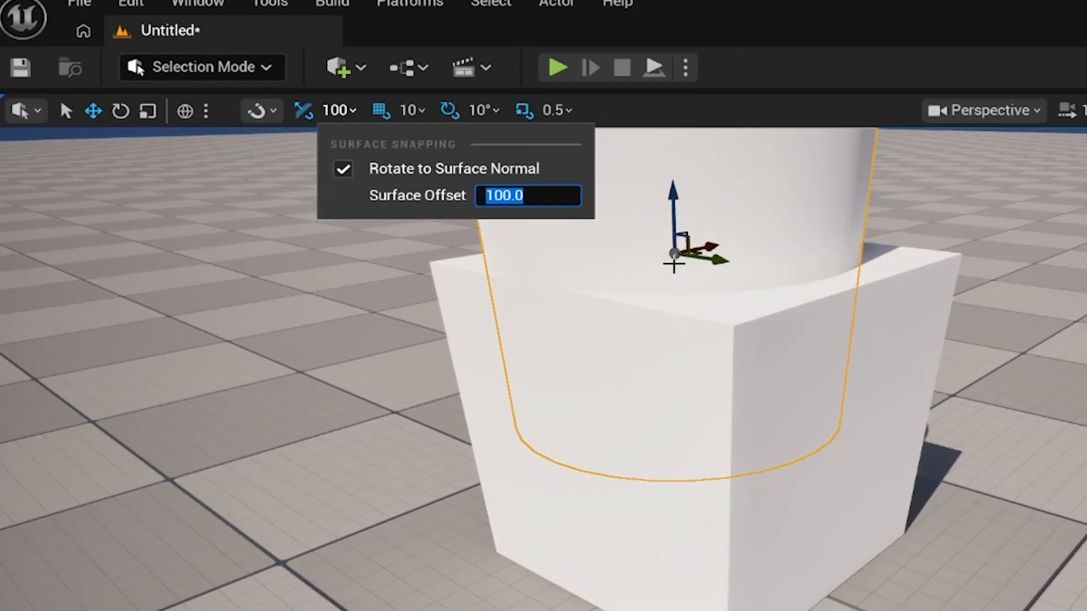
{"action": "mouse_move", "coordinate": [969, 364]}
{"action": "left_mouse_down"}
{"action": "mouse_move", "coordinate": [984, 368]}
{"action": "mouse_move", "coordinate": [975, 381]}
{"action": "left_mouse_up"}
{"action": "key", "text": "f"}
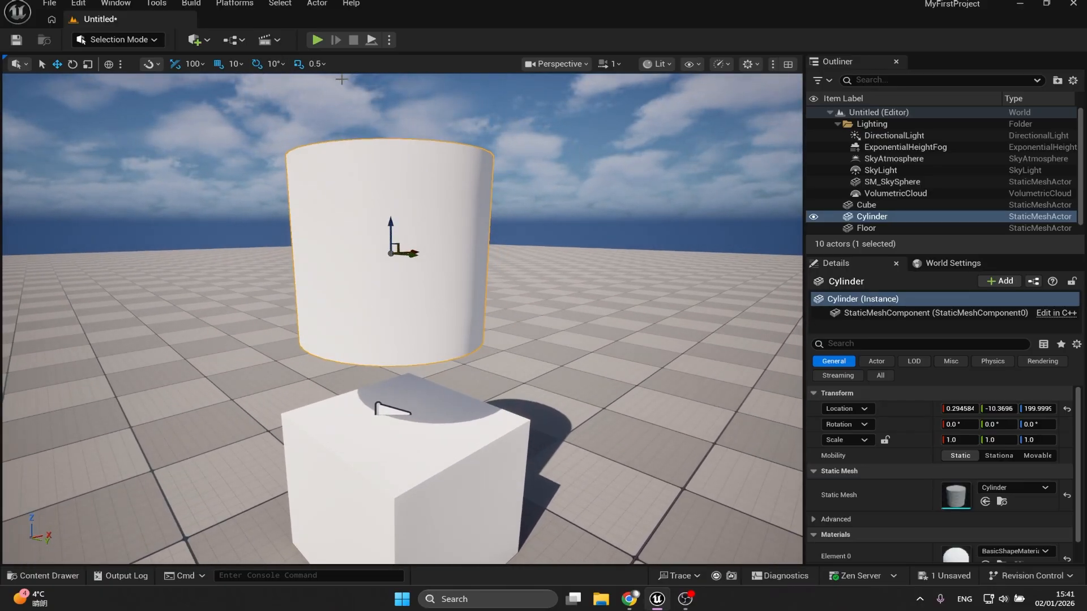
Set the surface snapping offset to 0 and reset the cylinder's location to its default
{"action": "left_click", "coordinate": [193, 64]}
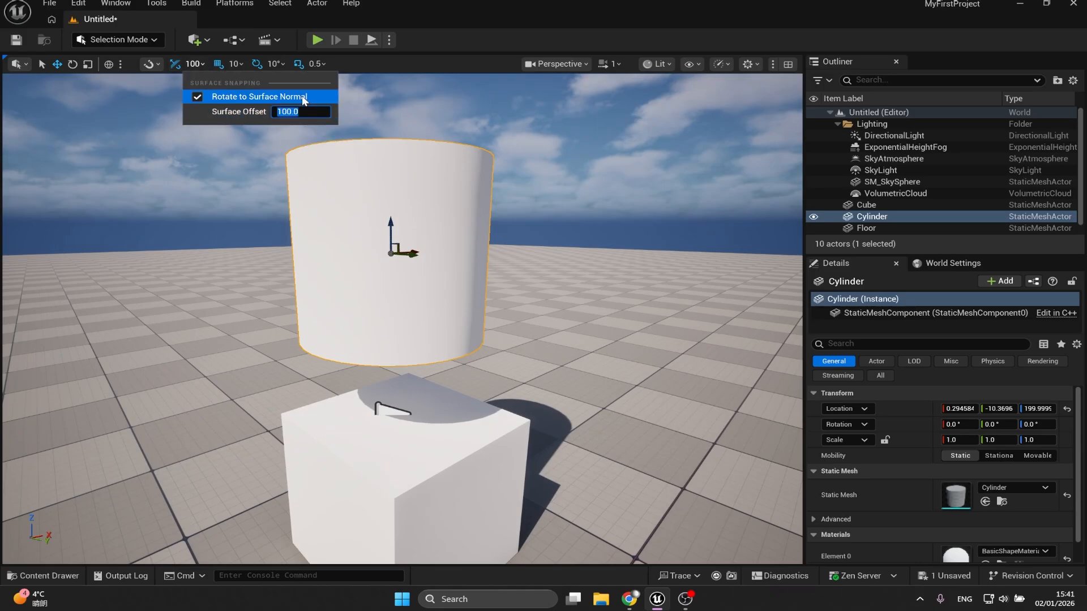
{"action": "type", "text": "0"}
{"action": "key", "text": "Return"}
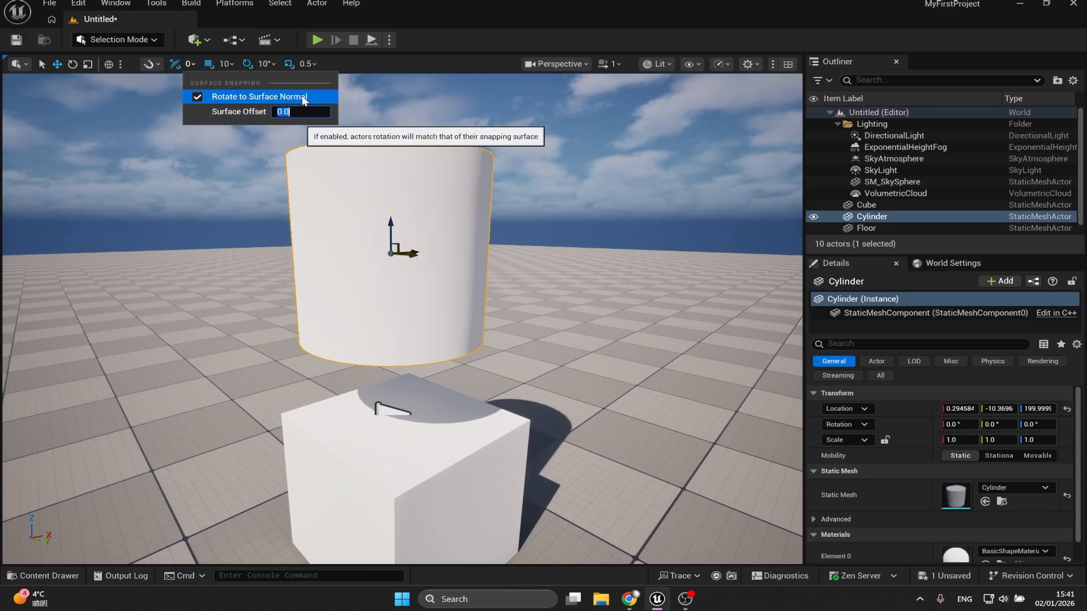
{"action": "left_click", "coordinate": [1067, 409]}
{"action": "right_click_drag", "start_coordinate": [487, 413], "coordinate": [572, 455]}
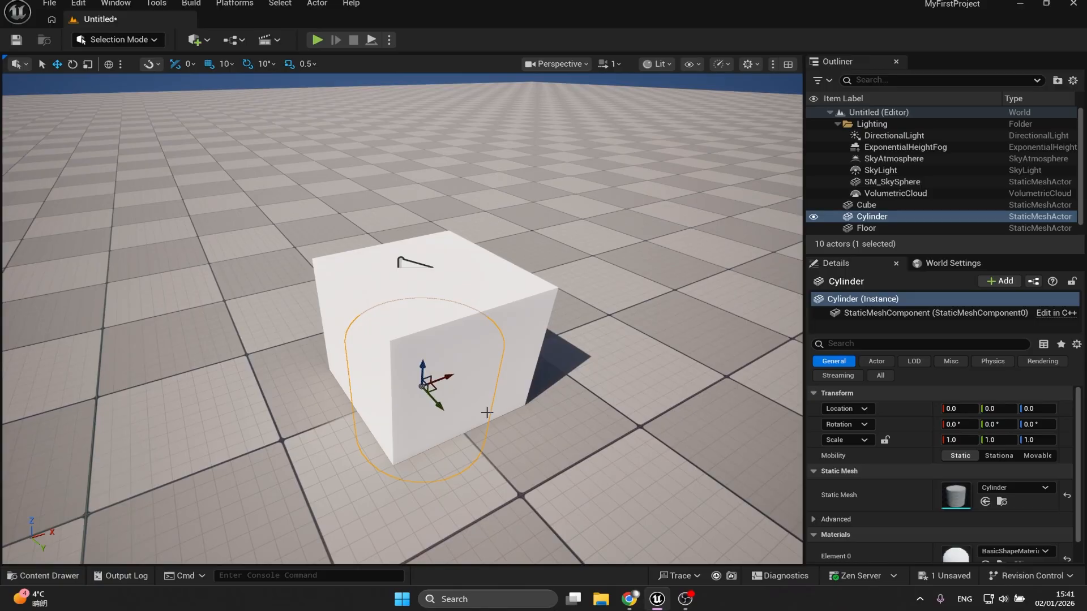
Move the cylinder out of the cube along X to 150 and raise it to Z 50
{"action": "left_click_drag", "start_coordinate": [428, 382], "coordinate": [572, 347]}
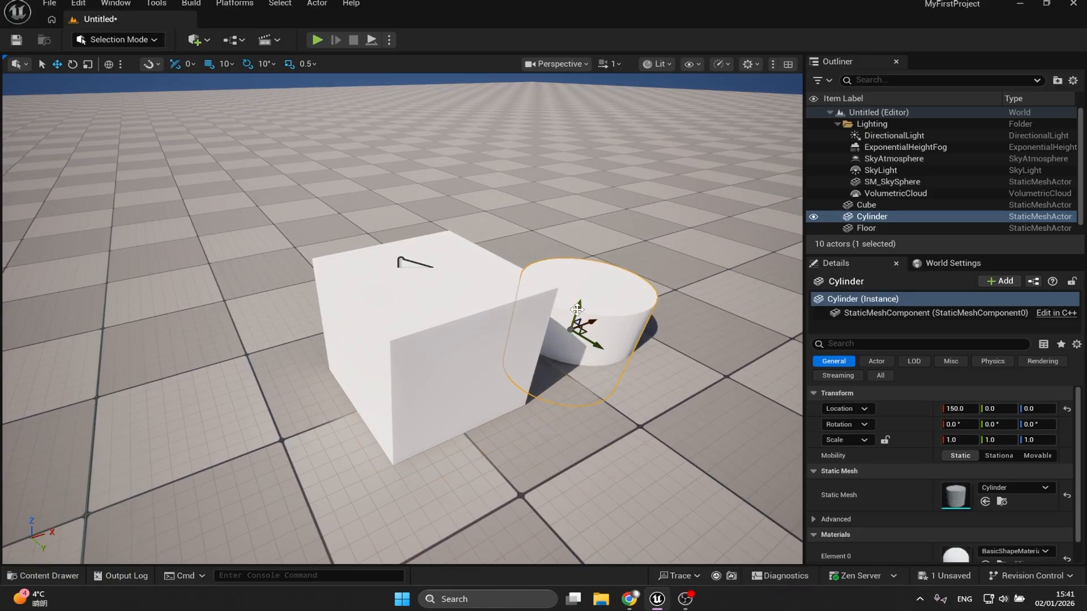
{"action": "left_click_drag", "start_coordinate": [576, 309], "coordinate": [594, 264]}
{"action": "right_click_drag", "start_coordinate": [593, 264], "coordinate": [175, 163]}
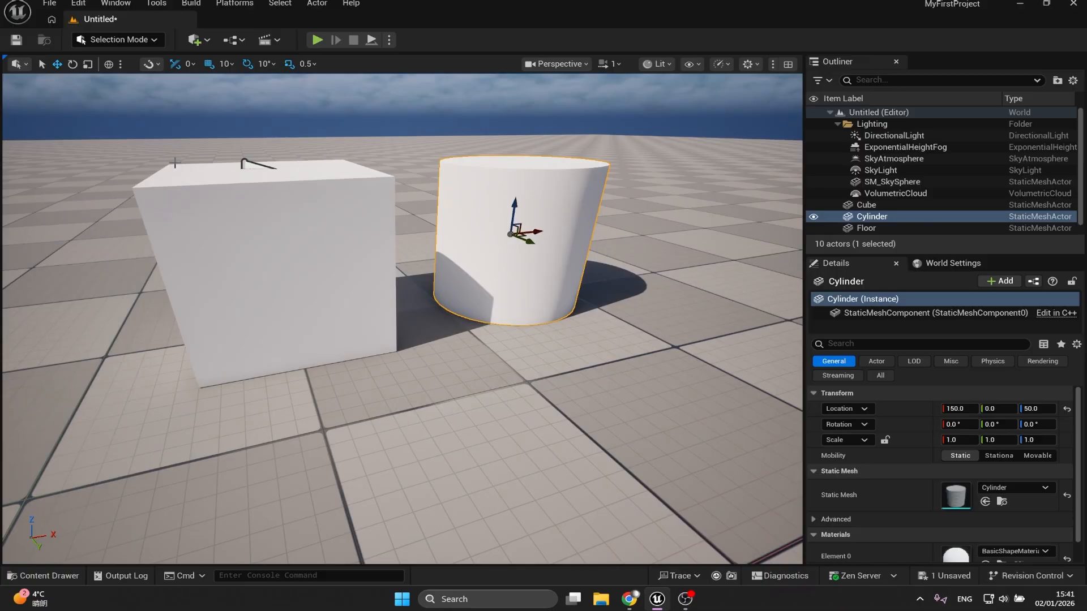
Turn off surface snapping, keeping location, rotation and scale snapping enabled
{"action": "left_click", "coordinate": [159, 65]}
{"action": "left_click", "coordinate": [154, 97]}
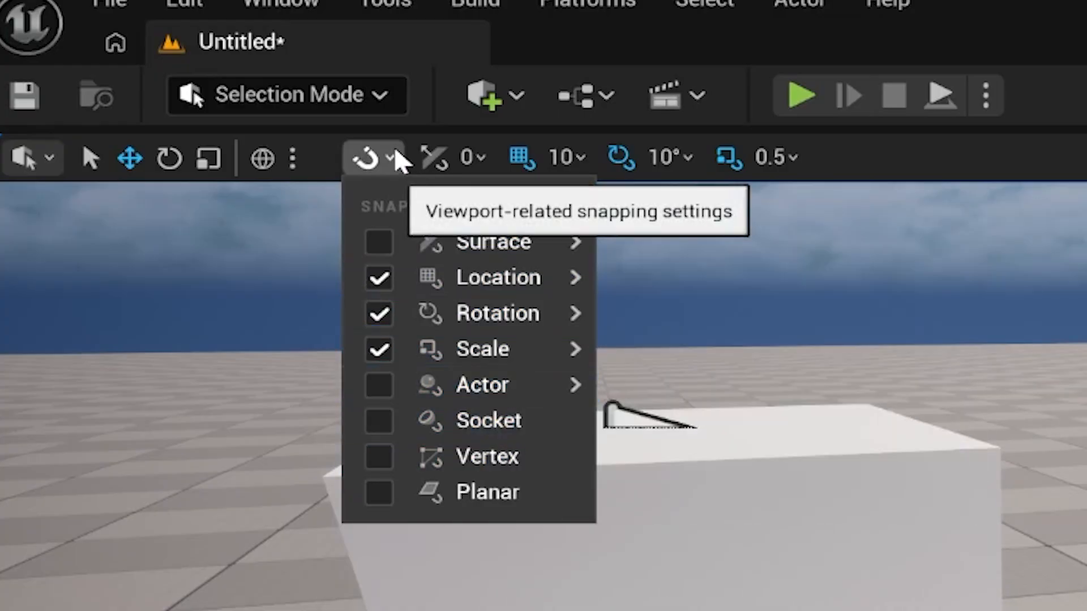
{"action": "left_click", "coordinate": [912, 163]}
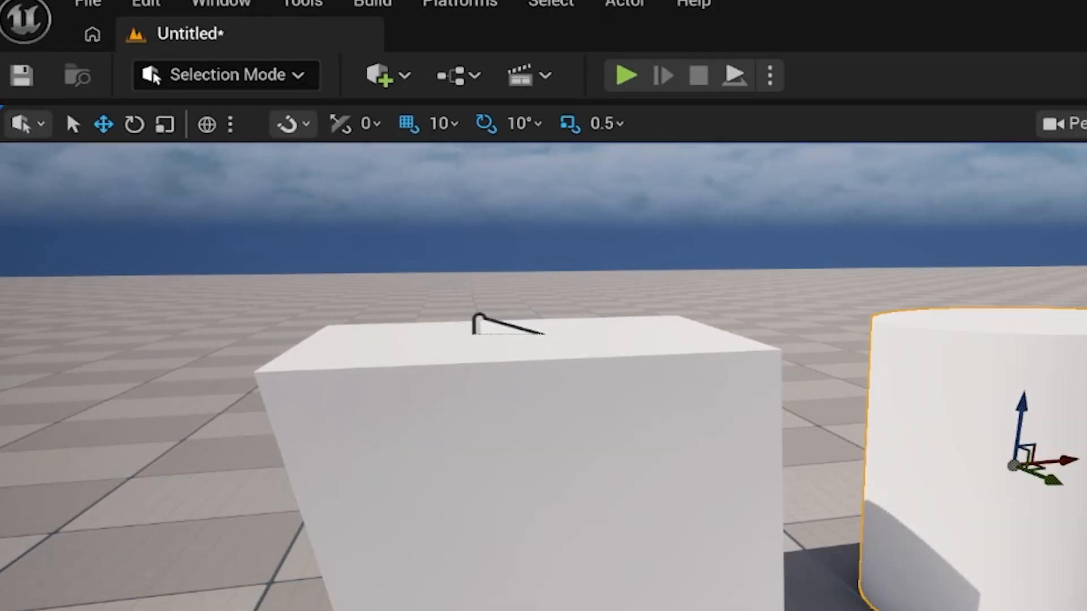
Select the cube and try sliding it across the floor with the location snap size of 10
{"action": "right_click_drag", "start_coordinate": [402, 317], "coordinate": [402, 317]}
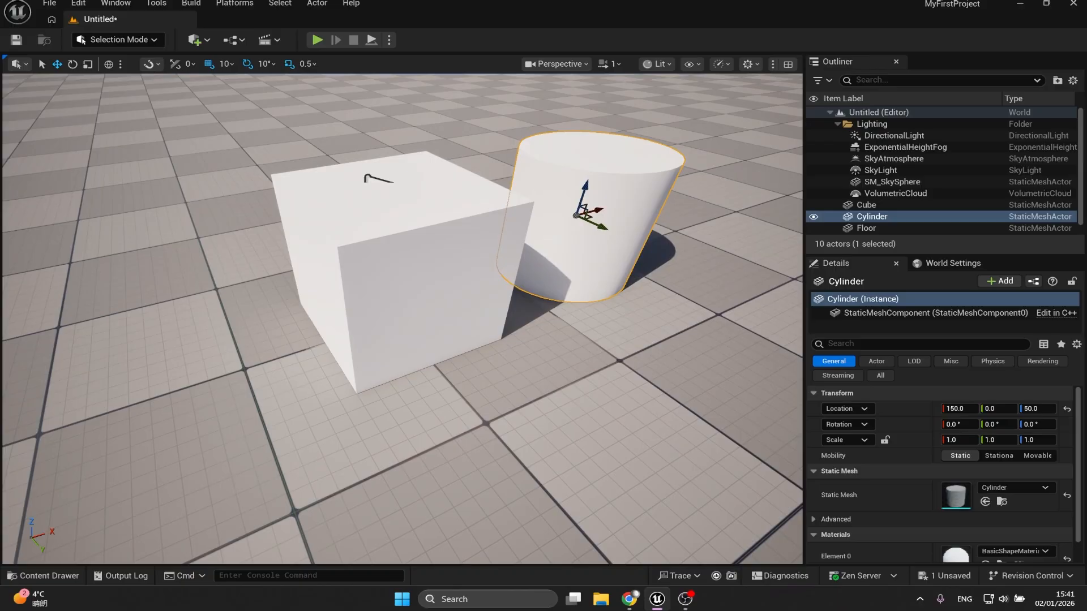
{"action": "scroll", "coordinate": [342, 375], "scroll_direction": "up", "scroll_amount": 10}
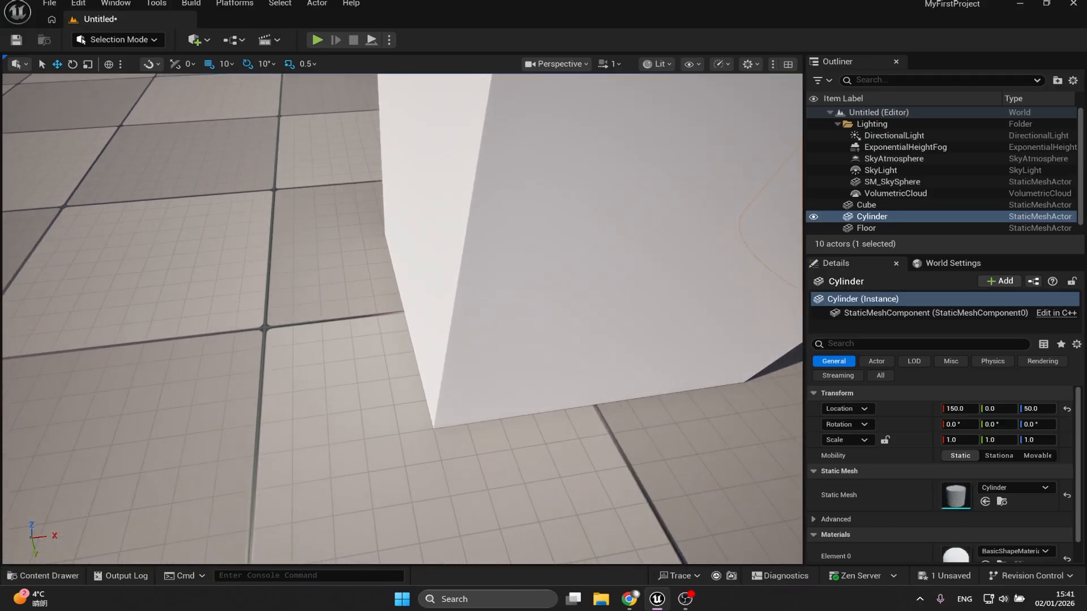
{"action": "left_click", "coordinate": [529, 364]}
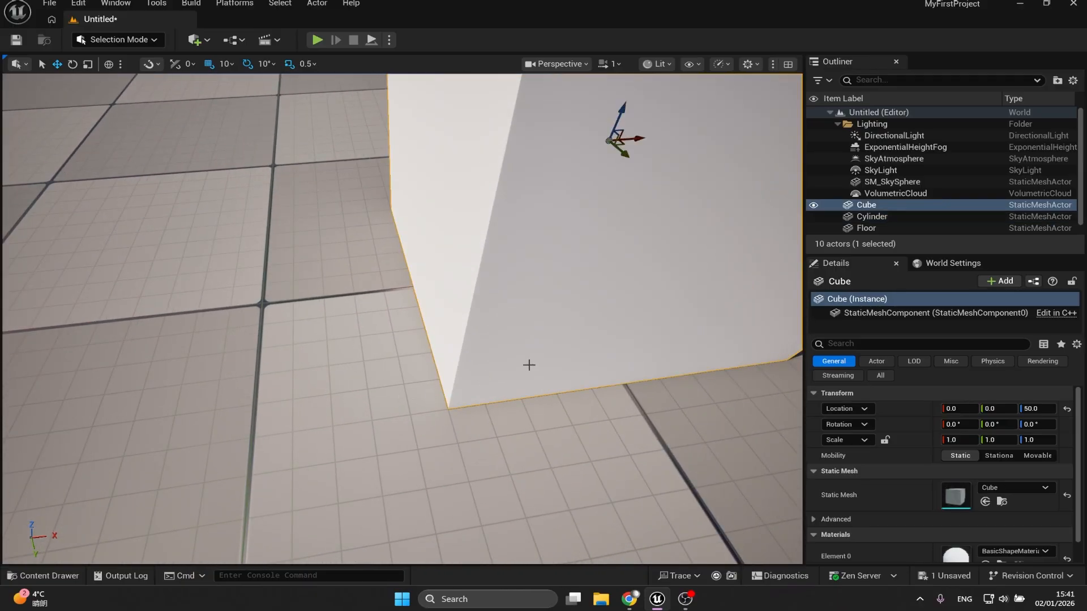
{"action": "scroll", "coordinate": [583, 164], "scroll_direction": "up", "scroll_amount": 2}
{"action": "left_click_drag", "start_coordinate": [594, 170], "coordinate": [618, 173]}
{"action": "right_click_drag", "start_coordinate": [452, 271], "coordinate": [353, 306]}
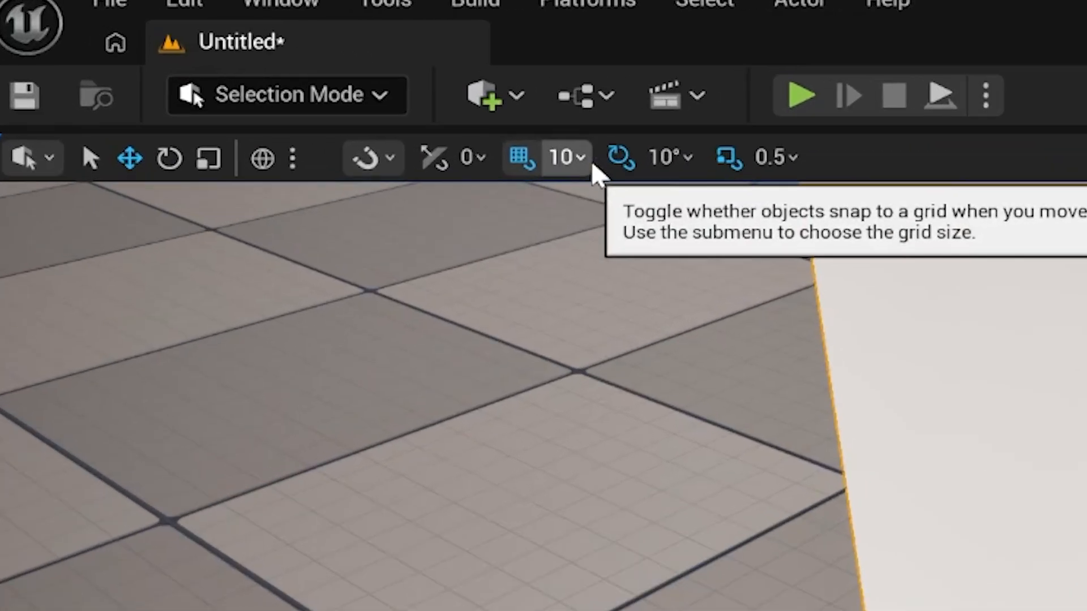
Set the location snap size to 1 and move the cube along the Y axis to Y -4
{"action": "left_click", "coordinate": [237, 65]}
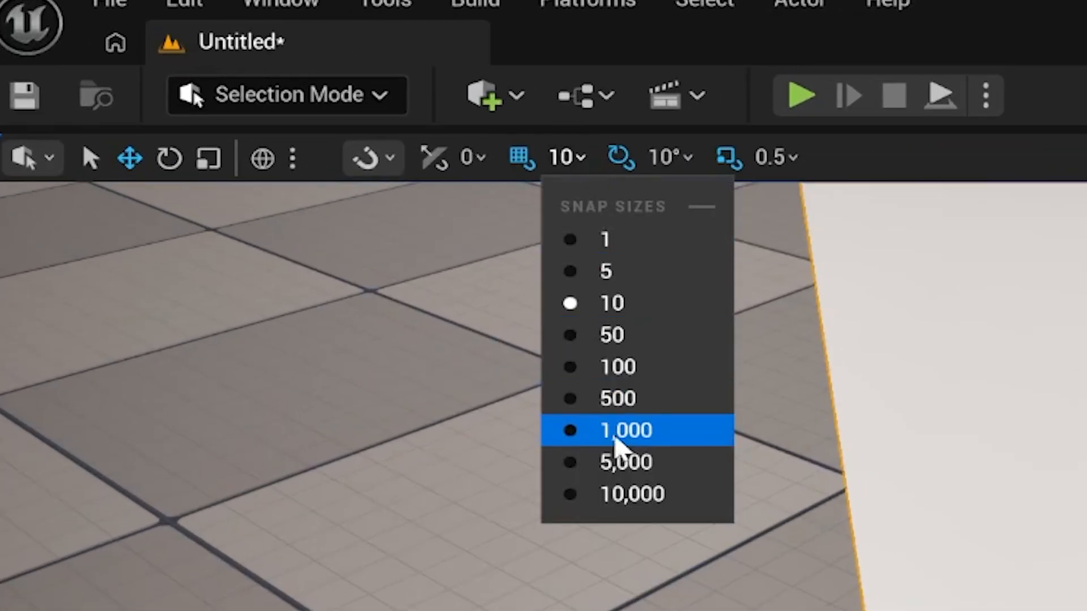
{"action": "left_click", "coordinate": [614, 240]}
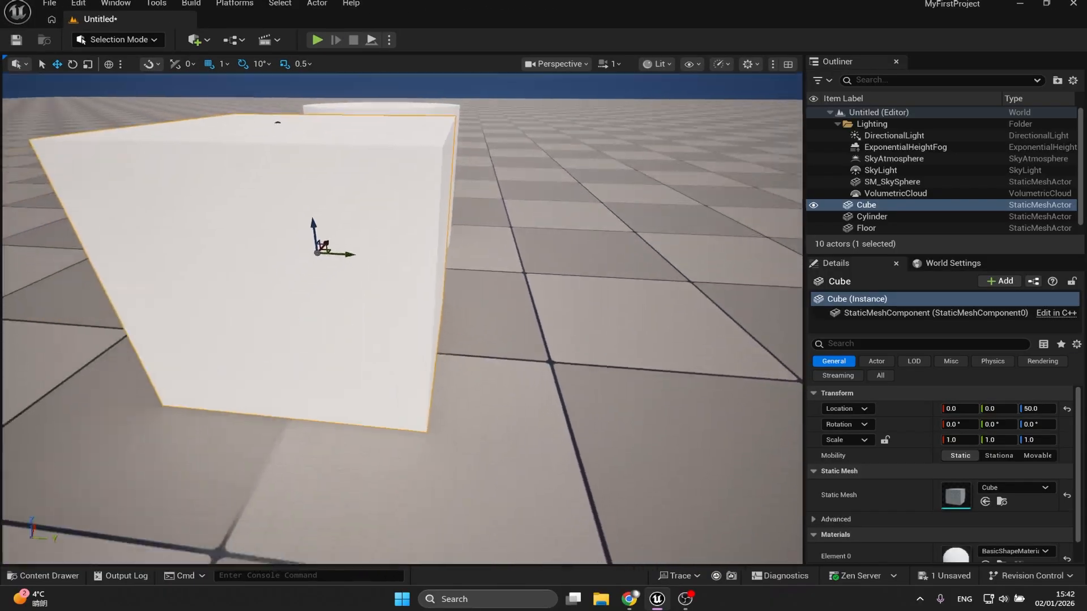
{"action": "right_click_drag", "start_coordinate": [402, 319], "coordinate": [402, 368]}
{"action": "mouse_move", "coordinate": [395, 116]}
{"action": "left_mouse_down"}
{"action": "mouse_move", "coordinate": [351, 117]}
{"action": "mouse_move", "coordinate": [378, 125]}
{"action": "left_mouse_up"}
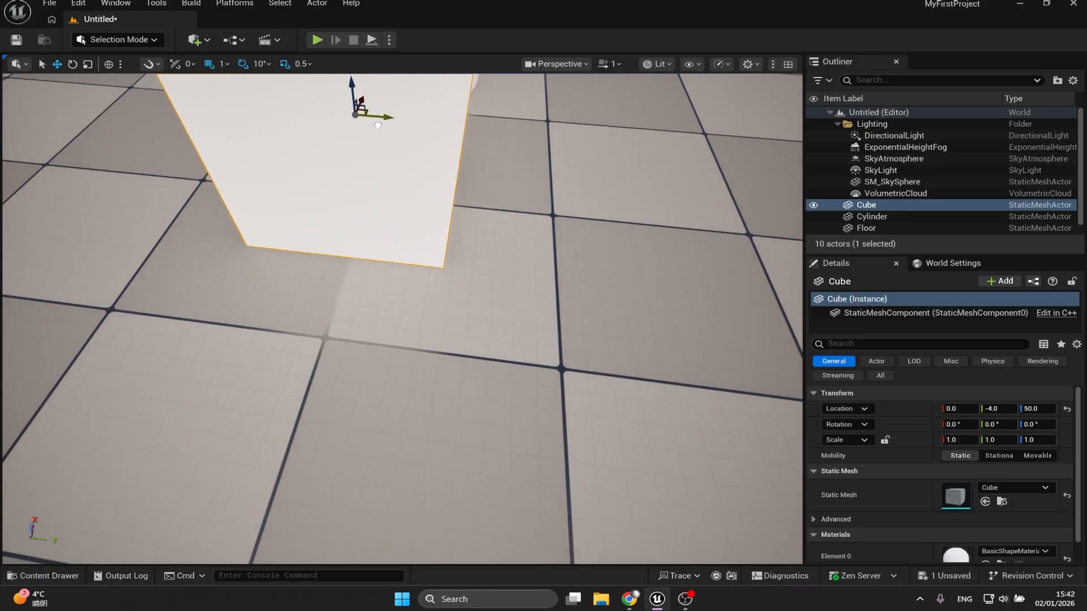
Try sliding the cube along the Y axis with a location snap size of 50, and set the size back to 10
{"action": "left_click", "coordinate": [222, 63]}
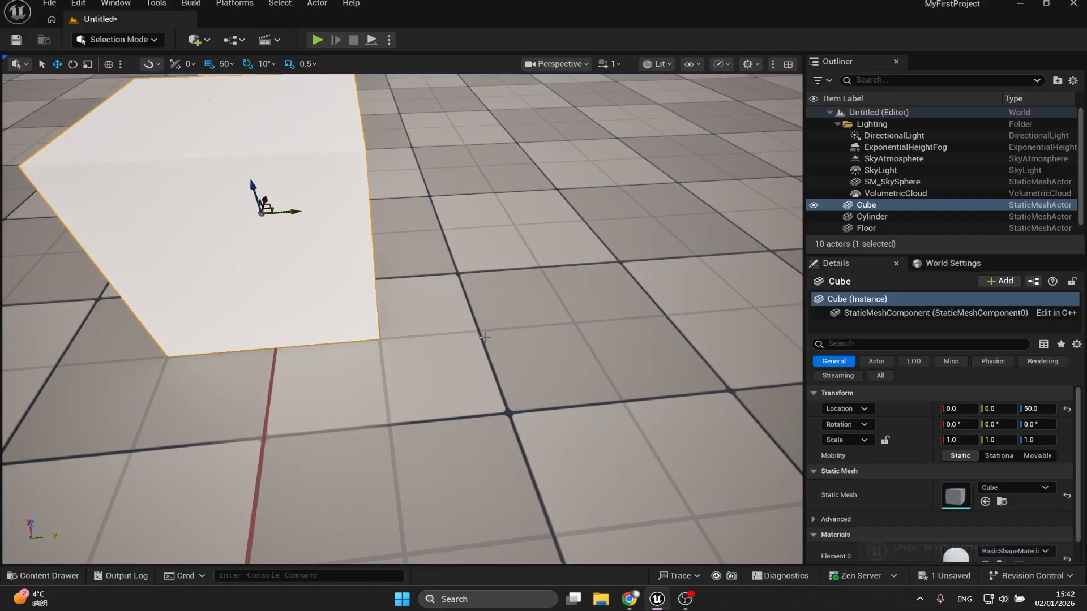
{"action": "mouse_move", "coordinate": [290, 211]}
{"action": "left_mouse_down"}
{"action": "mouse_move", "coordinate": [396, 208]}
{"action": "mouse_move", "coordinate": [289, 215]}
{"action": "left_mouse_up"}
{"action": "left_click", "coordinate": [229, 63]}
{"action": "left_click", "coordinate": [245, 120]}
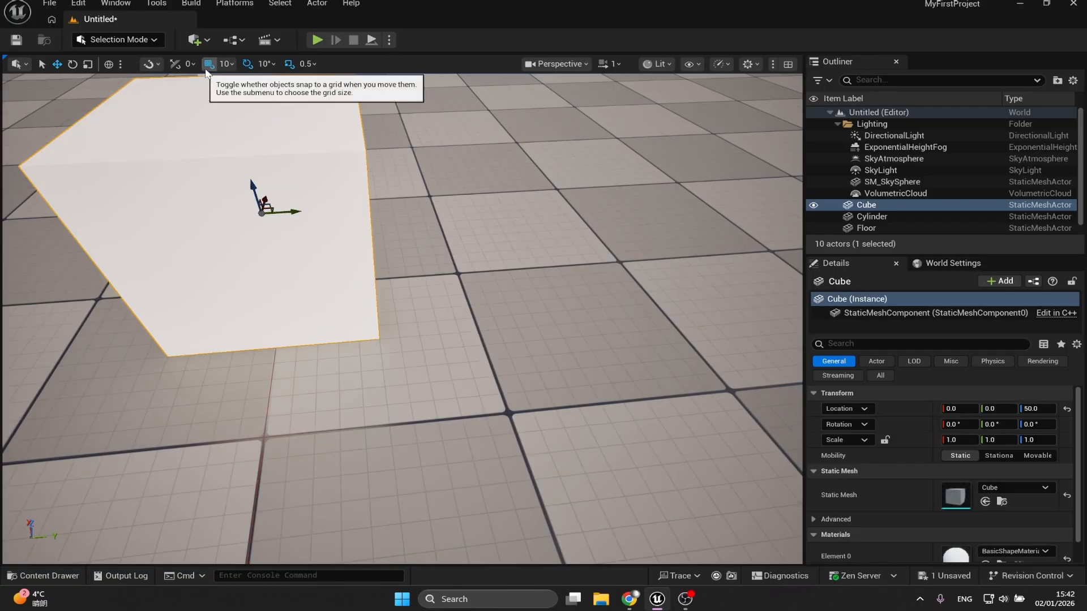
Turn off location snapping, slide the cube freely along Y to about -28.9, and undo the move
{"action": "left_click", "coordinate": [209, 64]}
{"action": "mouse_move", "coordinate": [275, 213]}
{"action": "left_mouse_down"}
{"action": "mouse_move", "coordinate": [359, 209]}
{"action": "mouse_move", "coordinate": [191, 207]}
{"action": "mouse_move", "coordinate": [464, 192]}
{"action": "mouse_move", "coordinate": [256, 215]}
{"action": "left_mouse_up"}
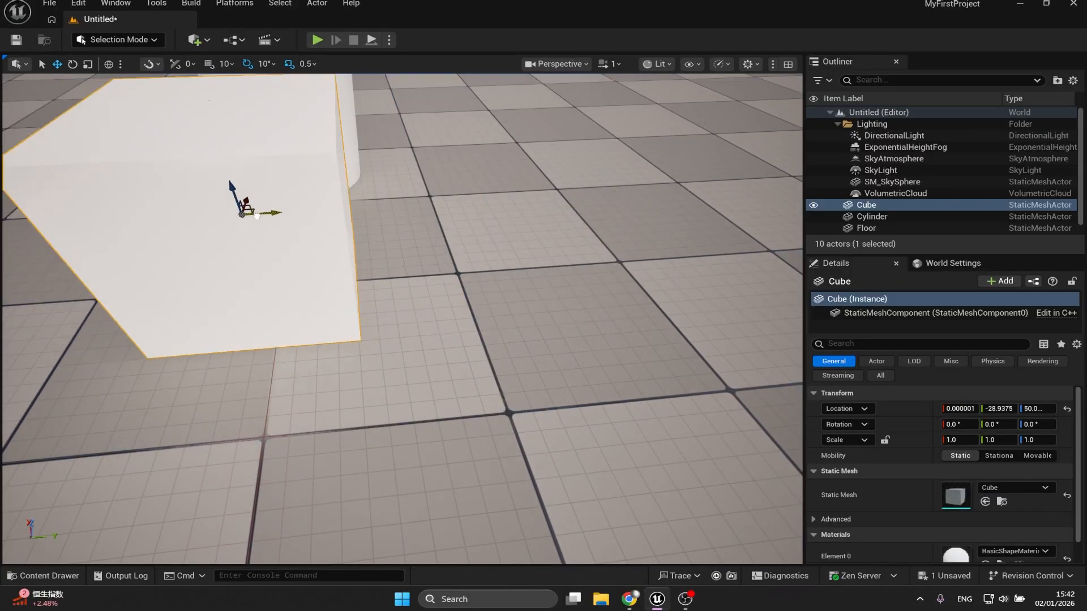
{"action": "key", "text": "ctrl+z"}
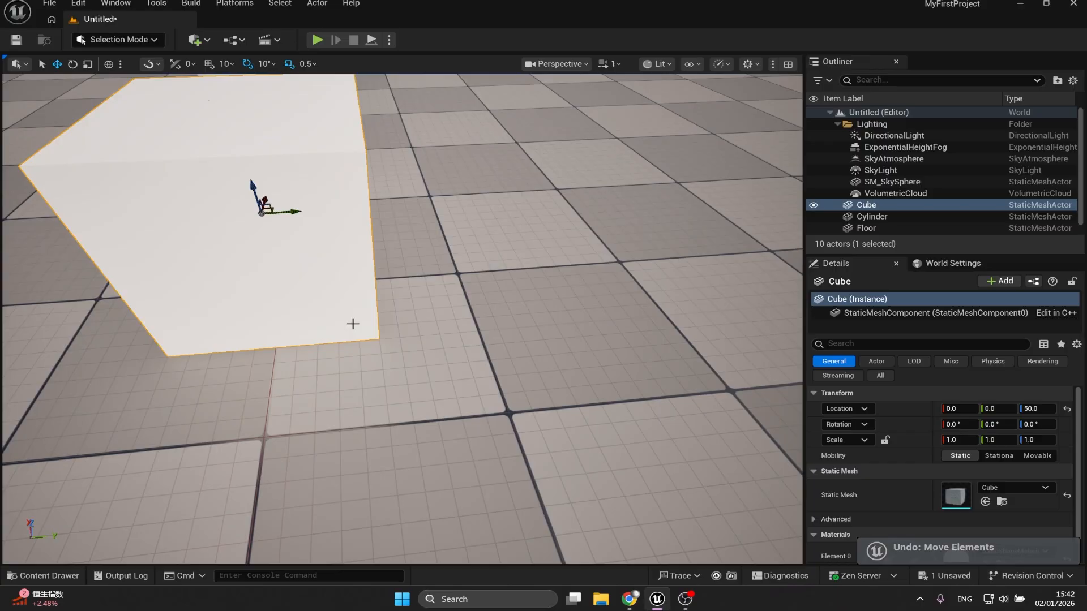
Switch the viewport to game view and view the cube and cylinder together from farther away
{"action": "key", "text": "g"}
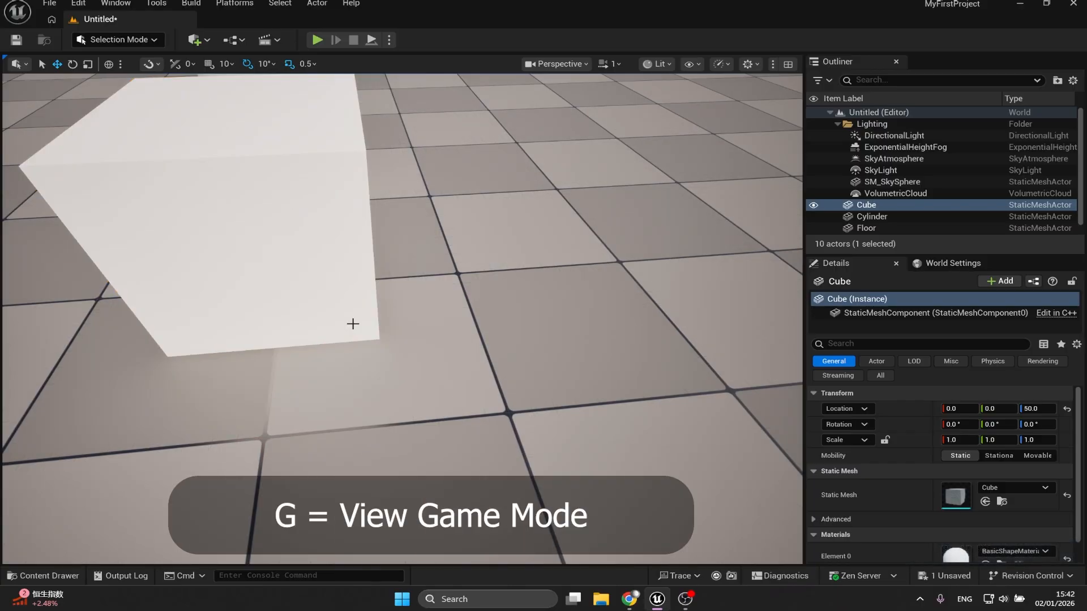
{"action": "key", "text": "g"}
{"action": "key", "text": "g"}
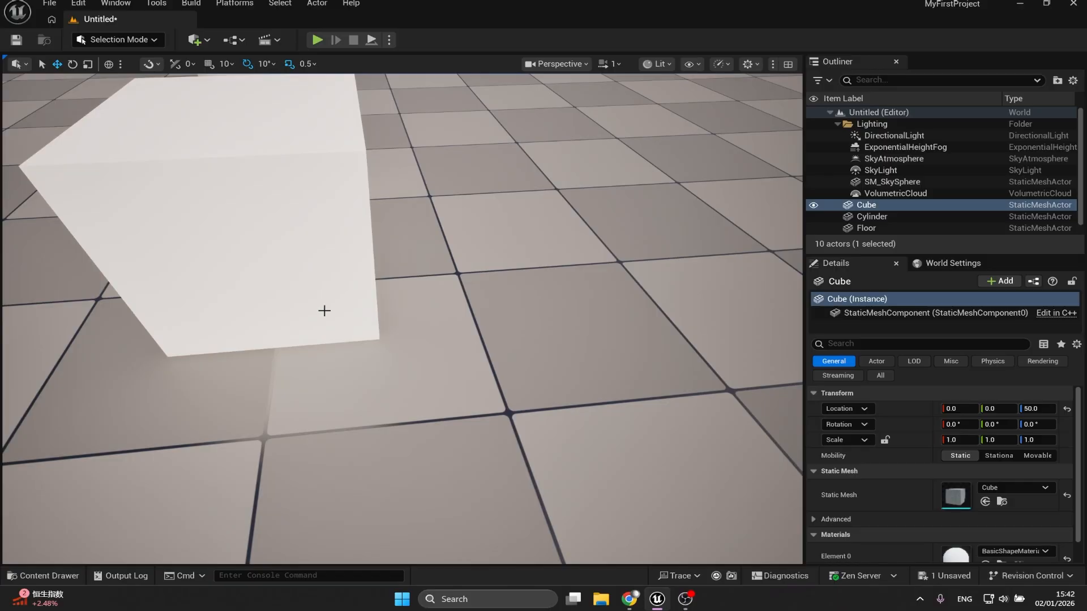
{"action": "key", "text": "s"}
{"action": "right_click_drag", "start_coordinate": [325, 311], "coordinate": [334, 246]}
{"action": "key", "text": "w"}
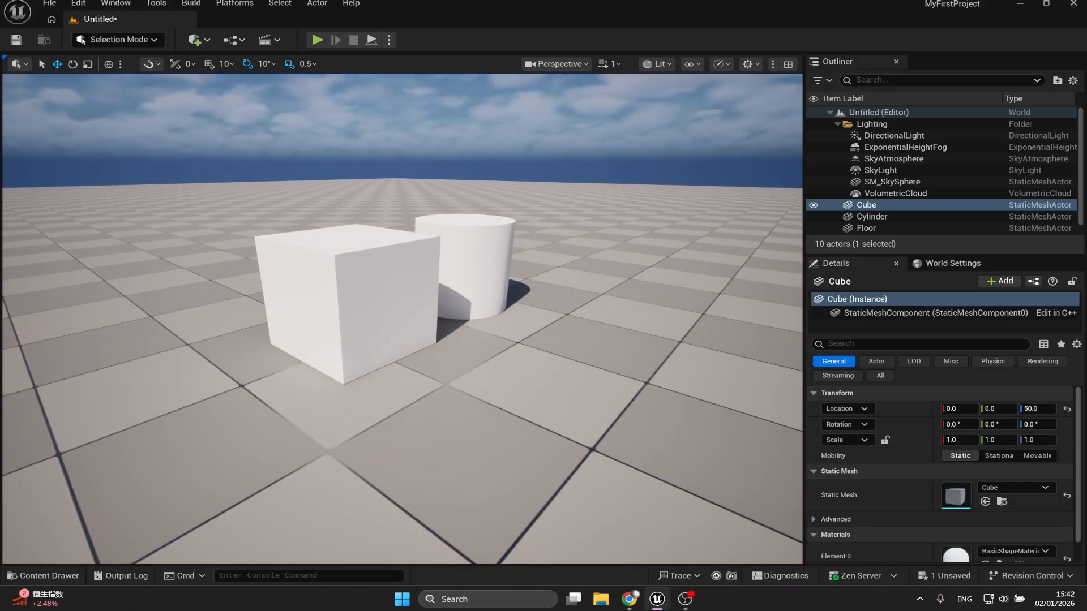
Toggle game view off, on and off again so the viewport shows the editor grid and gizmos
{"action": "key", "text": "g"}
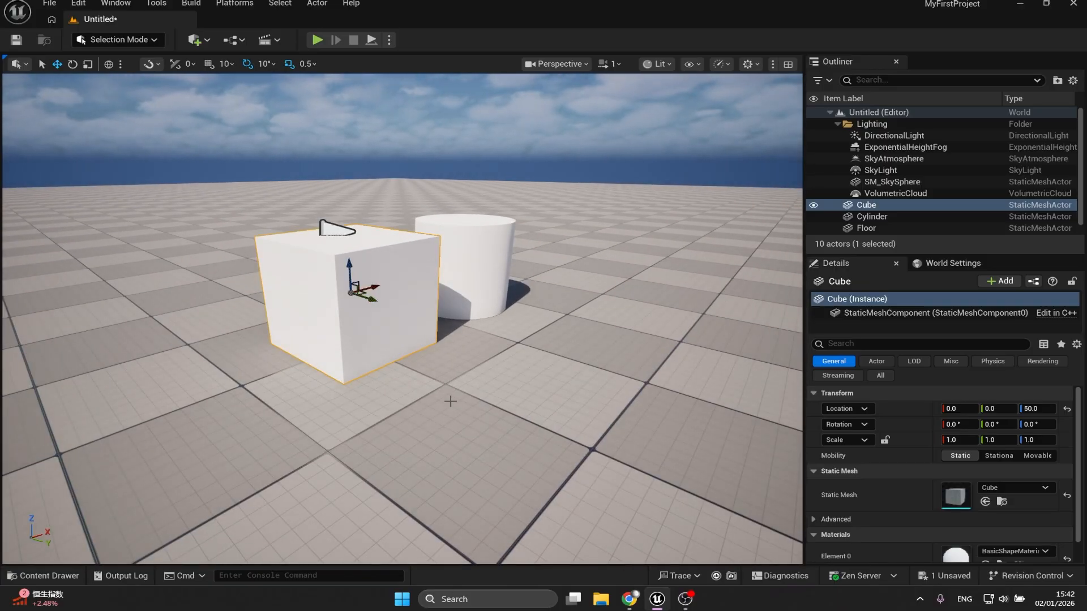
{"action": "key", "text": "g"}
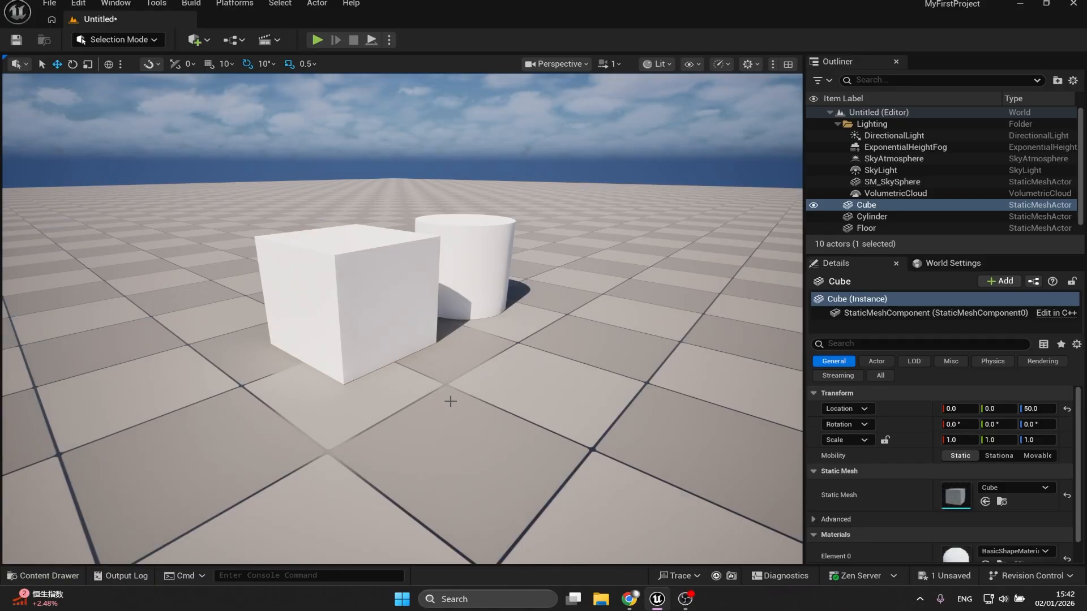
{"action": "key", "text": "g"}
Try rotating the cube about the X axis with the rotation snap of 10°
{"action": "right_click_drag", "start_coordinate": [361, 379], "coordinate": [414, 425]}
{"action": "key", "text": "w"}
{"action": "key", "text": "a"}
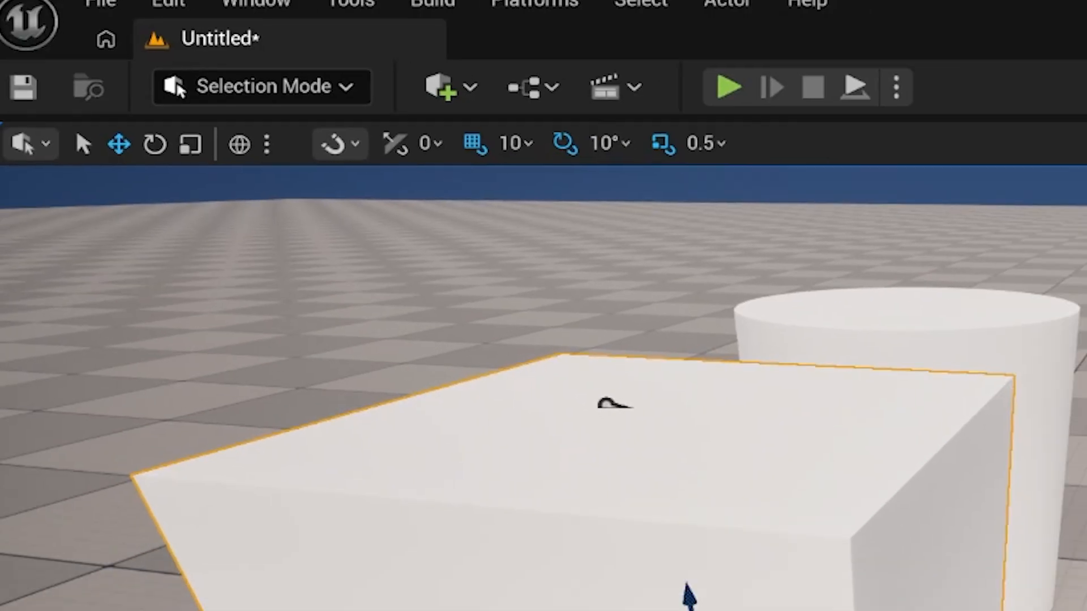
{"action": "key", "text": "e"}
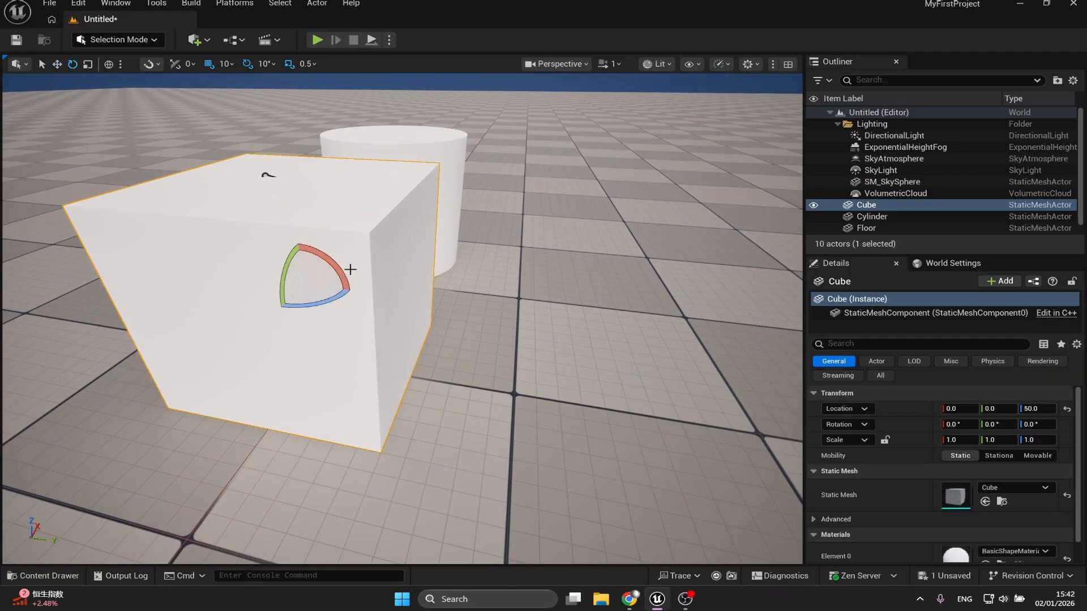
{"action": "mouse_move", "coordinate": [339, 266]}
{"action": "left_mouse_down"}
{"action": "mouse_move", "coordinate": [354, 232]}
{"action": "mouse_move", "coordinate": [254, 174]}
{"action": "mouse_move", "coordinate": [385, 162]}
{"action": "mouse_move", "coordinate": [306, 170]}
{"action": "mouse_move", "coordinate": [334, 259]}
{"action": "mouse_move", "coordinate": [324, 253]}
{"action": "left_mouse_up"}
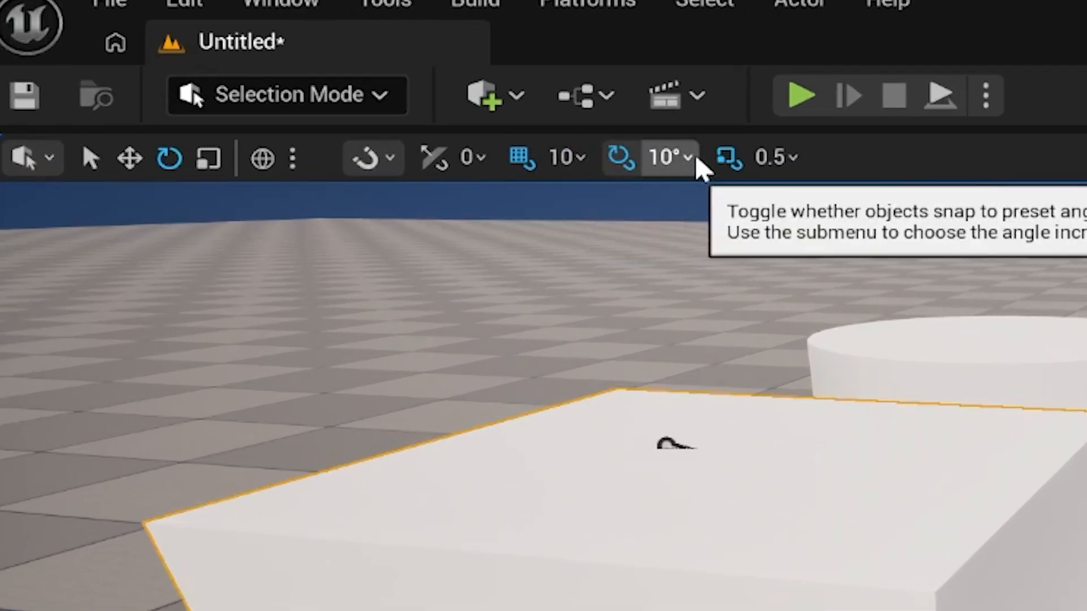
Set the rotation snap to 45°, rotate the cube 45° about the X axis and turn it back
{"action": "left_click", "coordinate": [275, 66]}
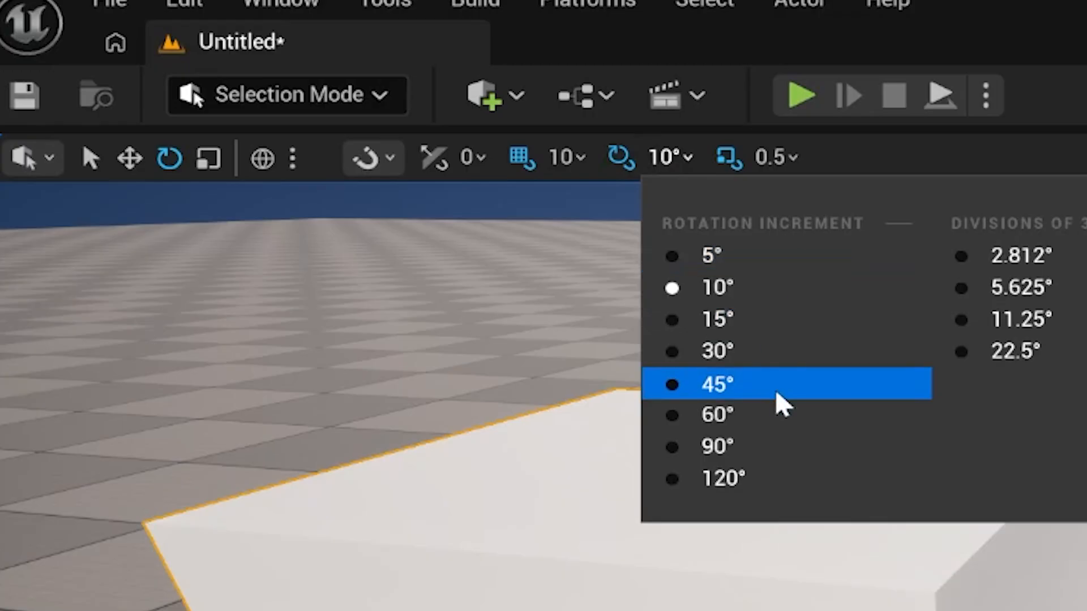
{"action": "left_click", "coordinate": [783, 404]}
{"action": "left_click_drag", "start_coordinate": [760, 610], "coordinate": [848, 610]}
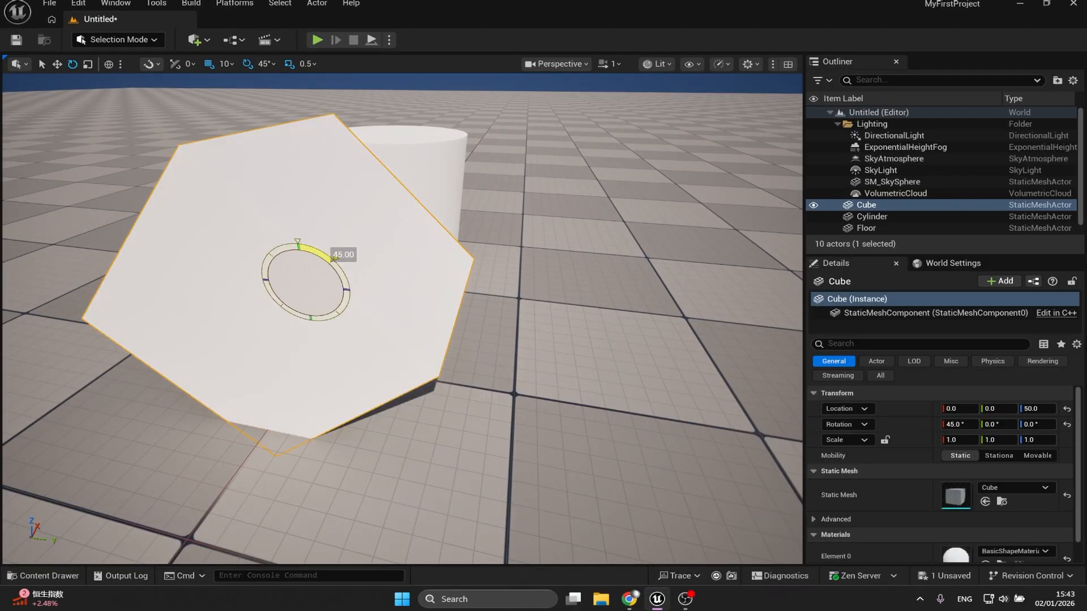
{"action": "left_click_drag", "start_coordinate": [334, 259], "coordinate": [297, 244]}
Set the rotation snap back to 10°, try rotating the cube about the X axis and undo the rotation
{"action": "left_click", "coordinate": [273, 65]}
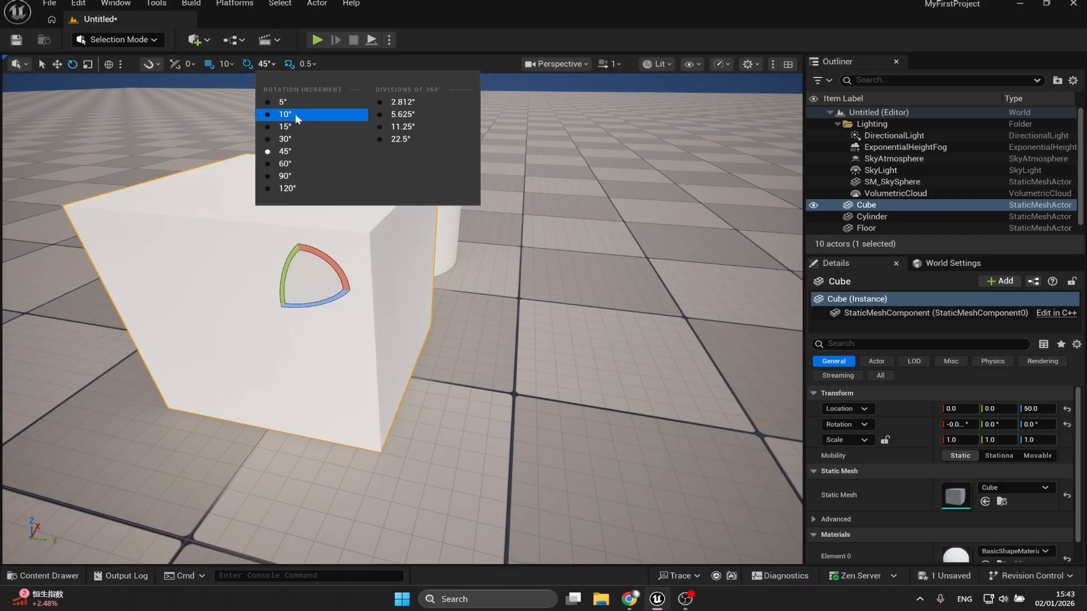
{"action": "left_click", "coordinate": [295, 113]}
{"action": "left_click_drag", "start_coordinate": [334, 269], "coordinate": [302, 266]}
{"action": "key", "text": "ctrl+z"}
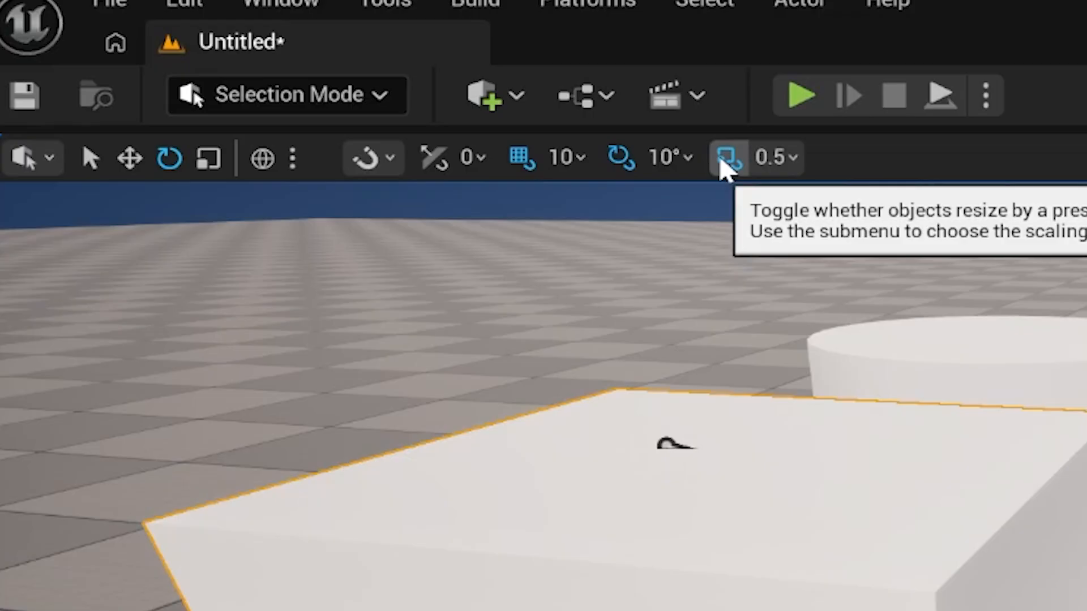
Activate the Scale tool and try scaling the cube along the Y axis with a scale snap of 0.5
{"action": "right_click_drag", "start_coordinate": [846, 352], "coordinate": [920, 377]}
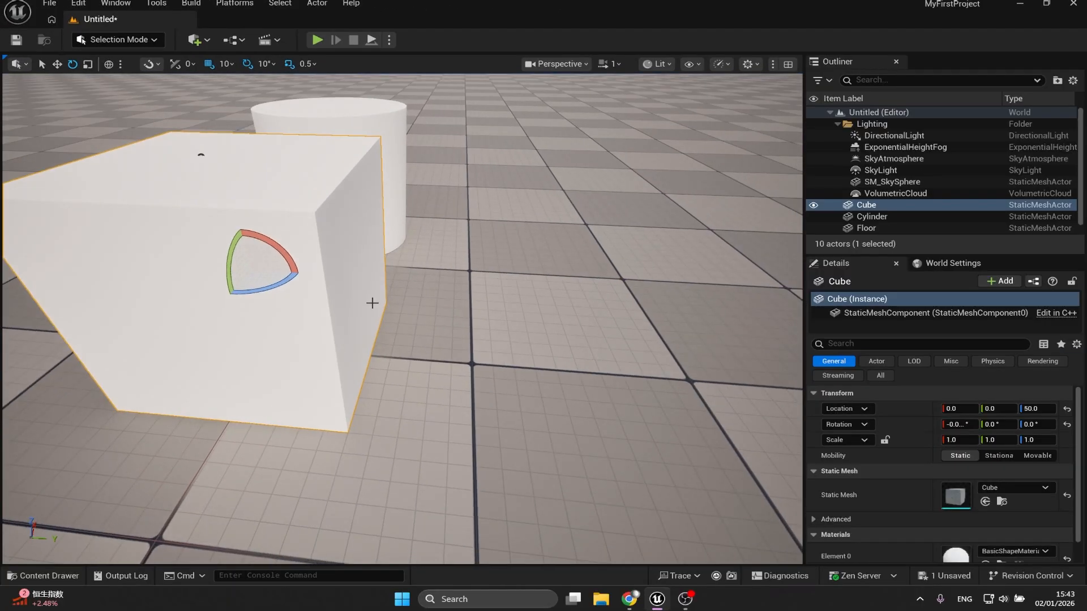
{"action": "key", "text": "r"}
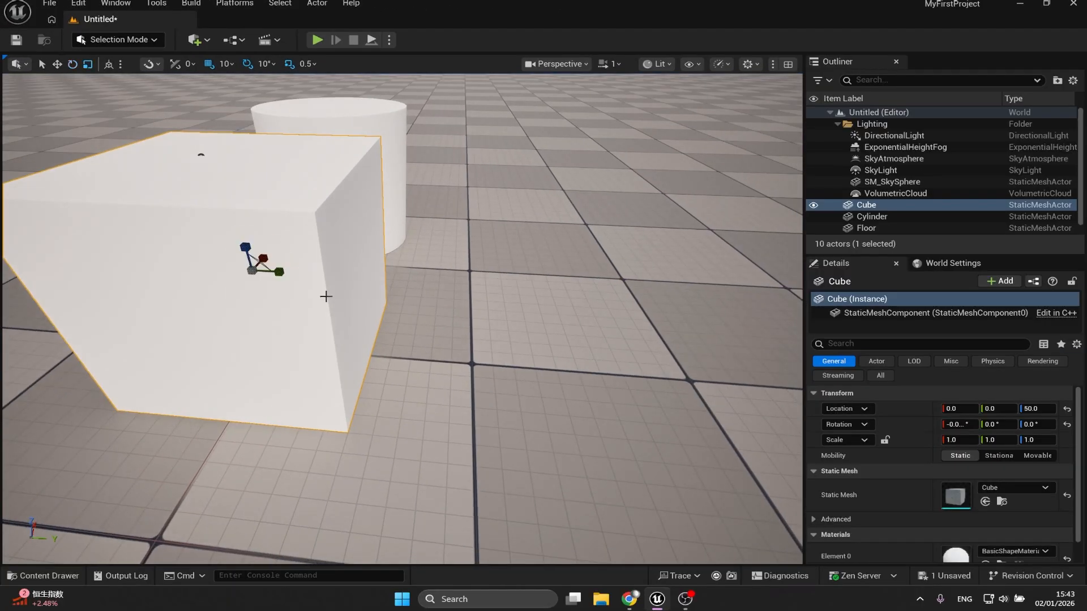
{"action": "right_click_drag", "start_coordinate": [321, 295], "coordinate": [242, 265]}
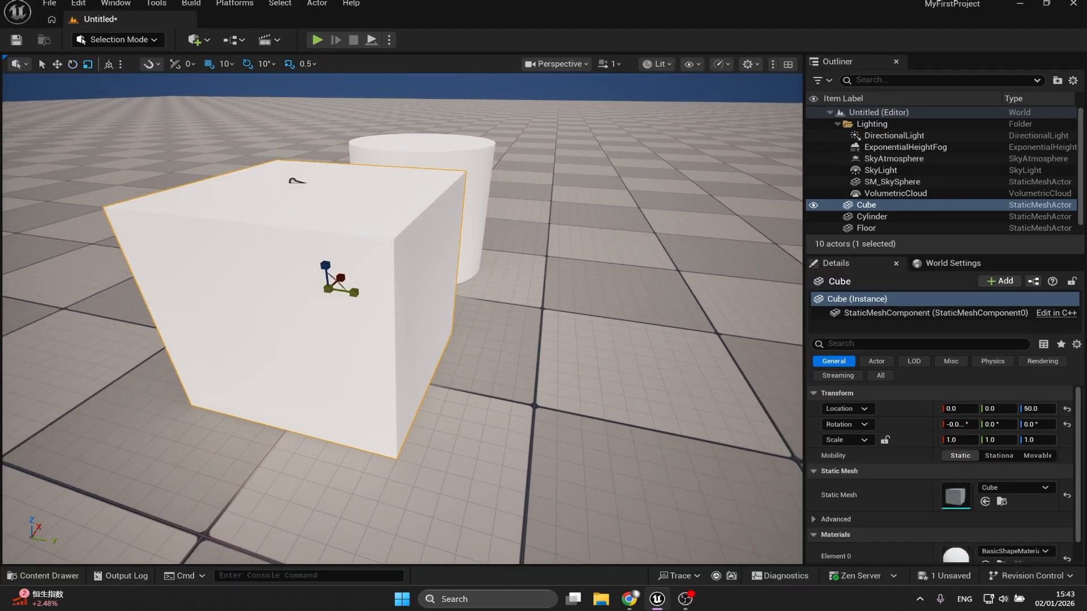
{"action": "mouse_move", "coordinate": [353, 293]}
{"action": "left_mouse_down"}
{"action": "mouse_move", "coordinate": [421, 301]}
{"action": "mouse_move", "coordinate": [354, 292]}
{"action": "left_mouse_up"}
{"action": "mouse_move", "coordinate": [351, 292]}
{"action": "left_mouse_down"}
{"action": "mouse_move", "coordinate": [422, 302]}
{"action": "mouse_move", "coordinate": [353, 293]}
{"action": "left_mouse_up"}
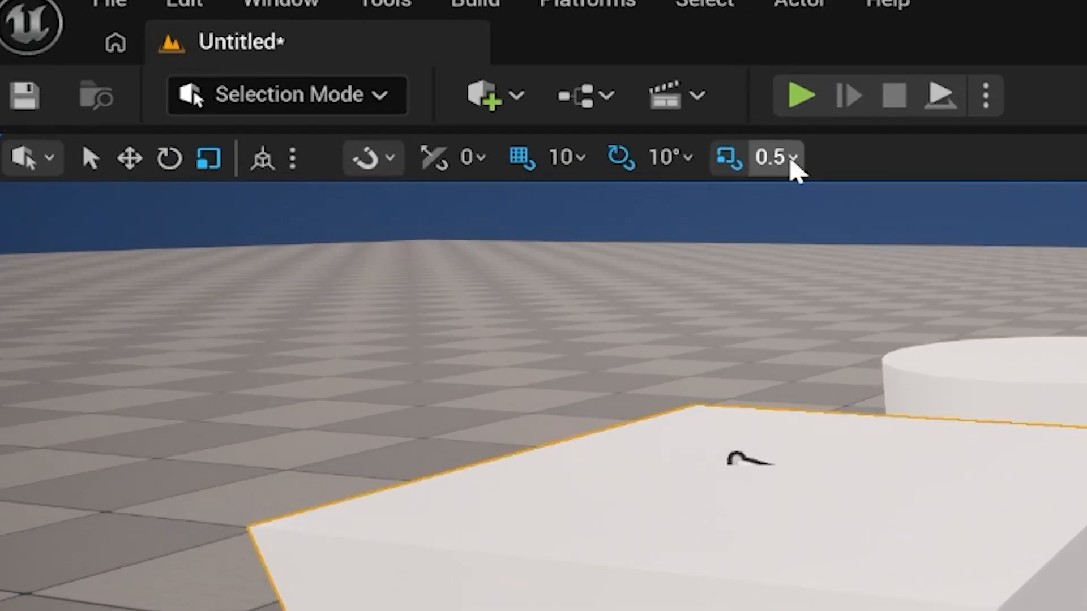
Set the scale snap size to 1, scale the cube to 2.0 along Y and undo the scaling
{"action": "left_click", "coordinate": [312, 65]}
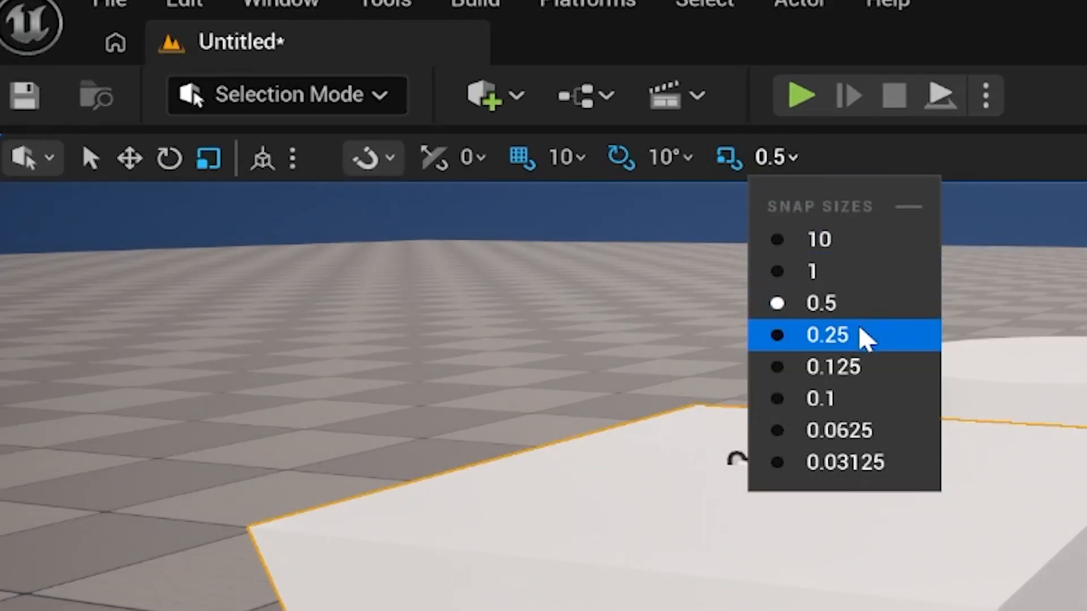
{"action": "left_click", "coordinate": [869, 275]}
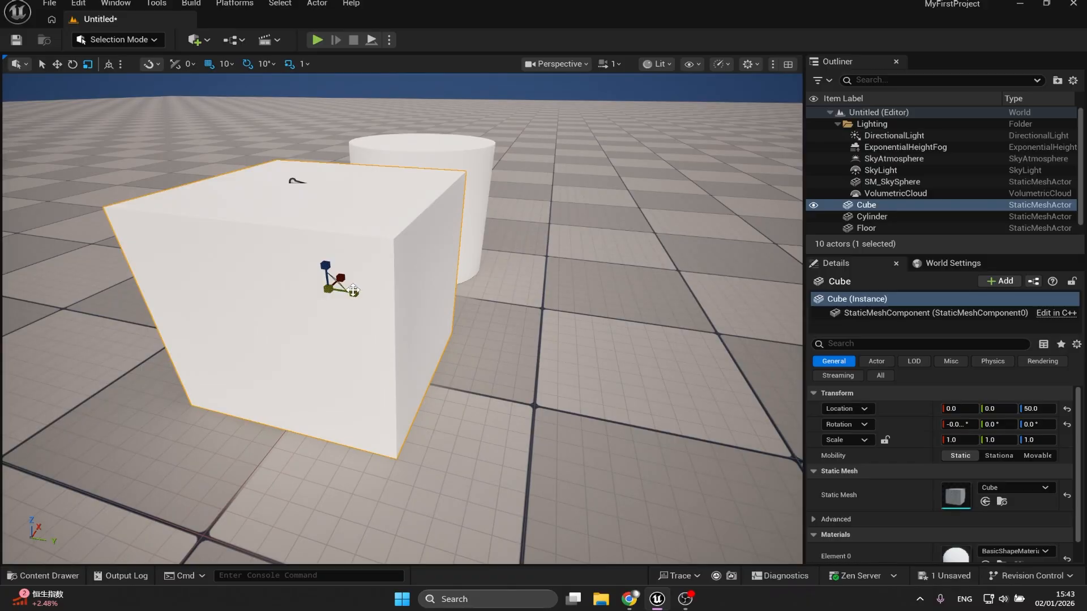
{"action": "left_click_drag", "start_coordinate": [353, 290], "coordinate": [391, 306]}
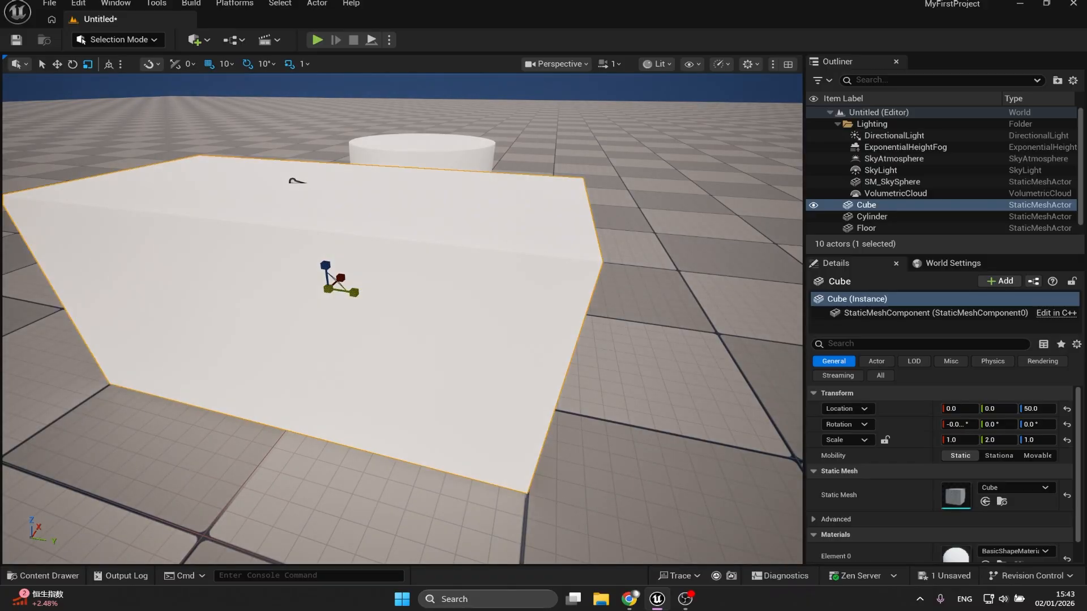
{"action": "key", "text": "ctrl+z"}
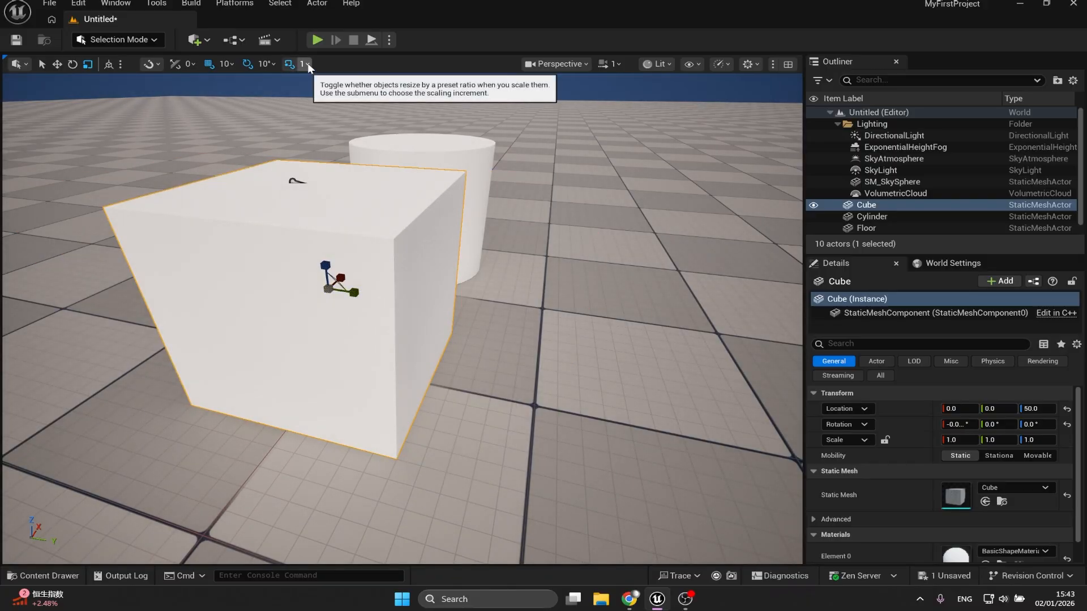
Set the scale snap size to 10 and stretch the cube to a Y scale of 10
{"action": "left_click", "coordinate": [304, 64]}
{"action": "left_click", "coordinate": [881, 241]}
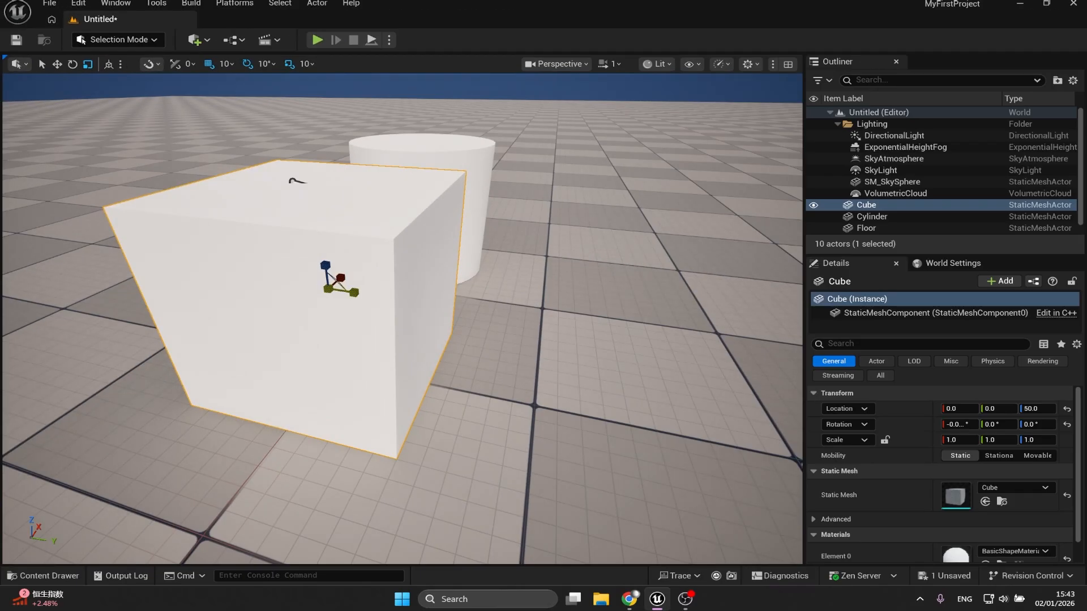
{"action": "left_click_drag", "start_coordinate": [354, 293], "coordinate": [391, 298]}
{"action": "right_click_drag", "start_coordinate": [390, 298], "coordinate": [351, 272]}
{"action": "left_click_drag", "start_coordinate": [252, 299], "coordinate": [272, 362]}
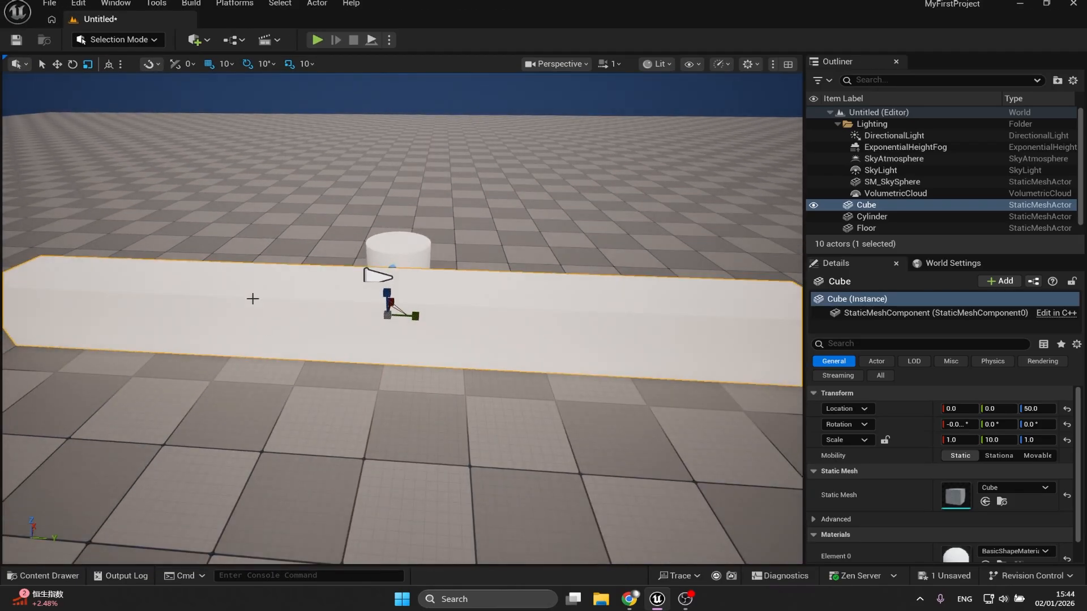
Set the scale snap size to 0.1, try shrinking the cube along Y and undo both scale changes
{"action": "left_click", "coordinate": [306, 64]}
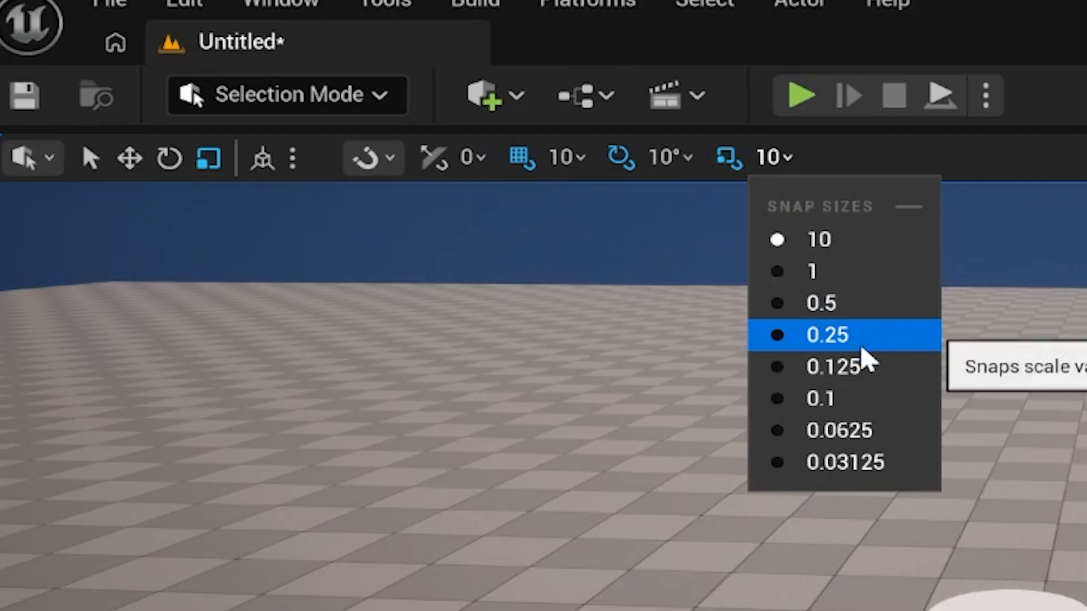
{"action": "left_click", "coordinate": [865, 401]}
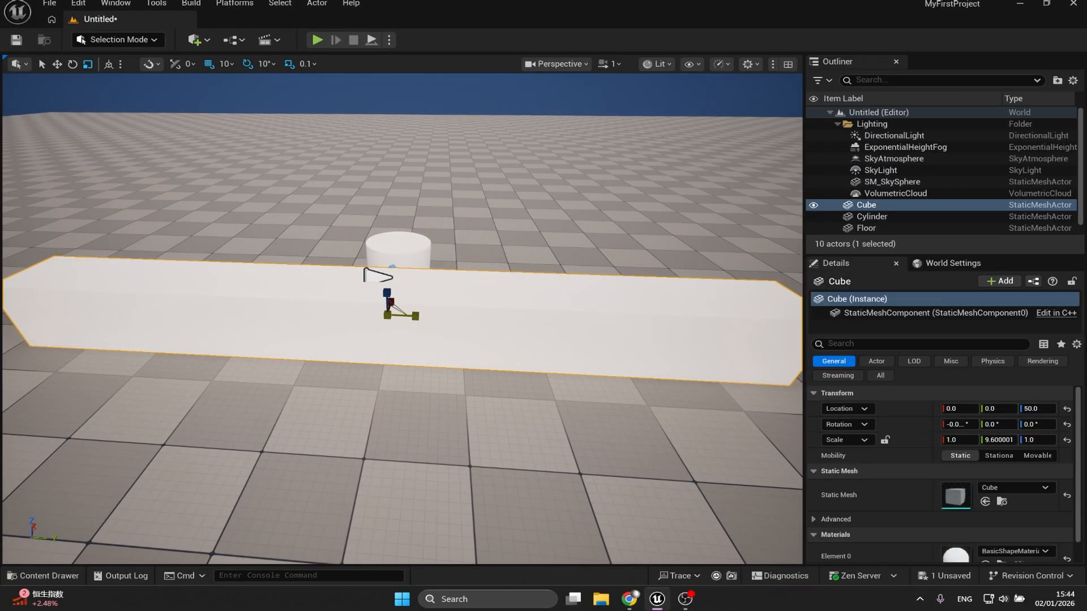
{"action": "left_click_drag", "start_coordinate": [415, 316], "coordinate": [172, 315]}
{"action": "key", "text": "ctrl+z"}
{"action": "key", "text": "ctrl+z"}
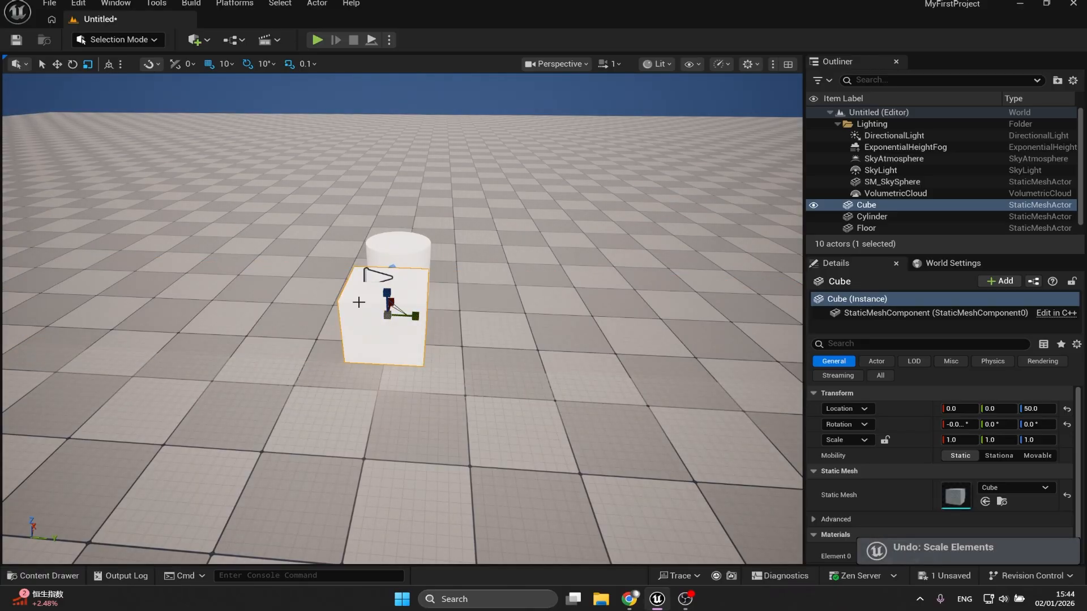
Set the scale snap size to 0.25
{"action": "right_click_drag", "start_coordinate": [359, 301], "coordinate": [266, 283]}
{"action": "left_click", "coordinate": [314, 63]}
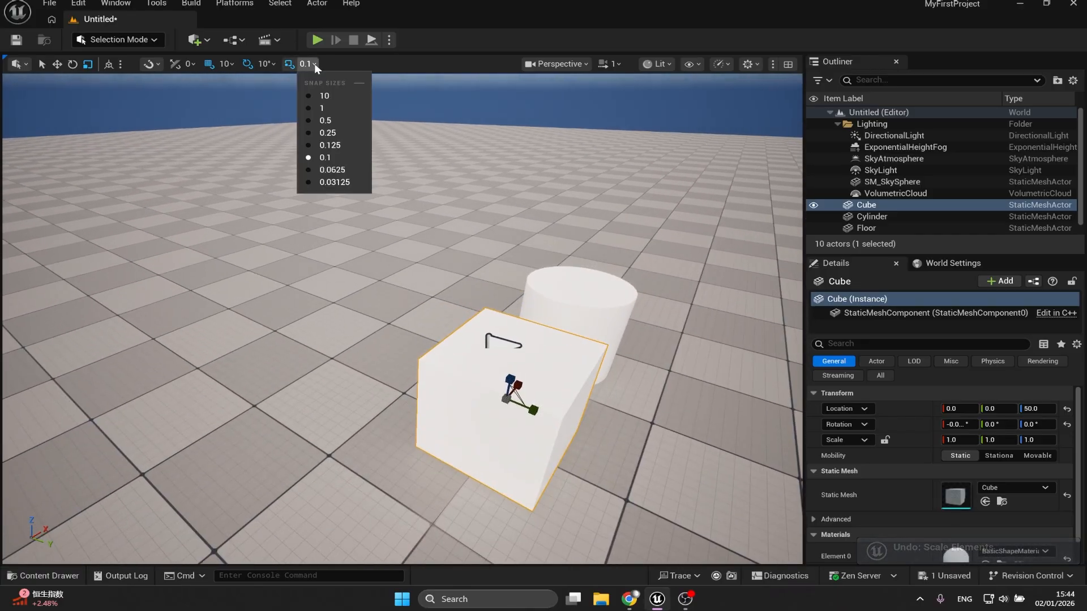
{"action": "left_click", "coordinate": [344, 138]}
Try moving the cube along the Y axis and undo the move
{"action": "right_click_drag", "start_coordinate": [362, 226], "coordinate": [385, 266]}
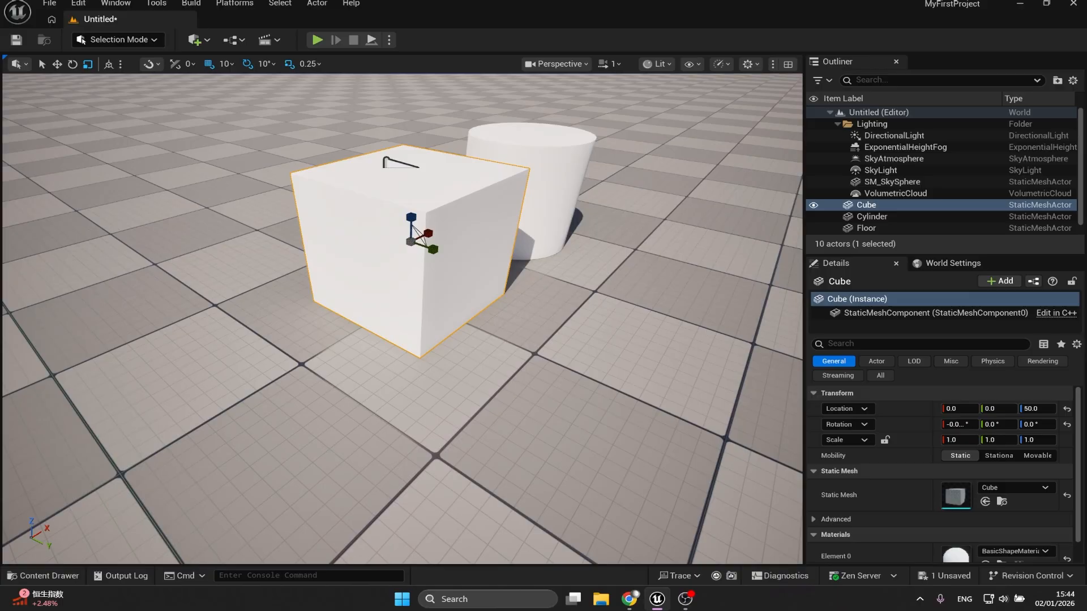
{"action": "right_click_drag", "start_coordinate": [385, 266], "coordinate": [444, 268]}
{"action": "key", "text": "w"}
{"action": "left_click_drag", "start_coordinate": [473, 262], "coordinate": [476, 306]}
{"action": "key", "text": "ctrl+z"}
Try scaling the cube with 0.25 snapping, toggle scale snapping, and undo the scale changes
{"action": "key", "text": "r"}
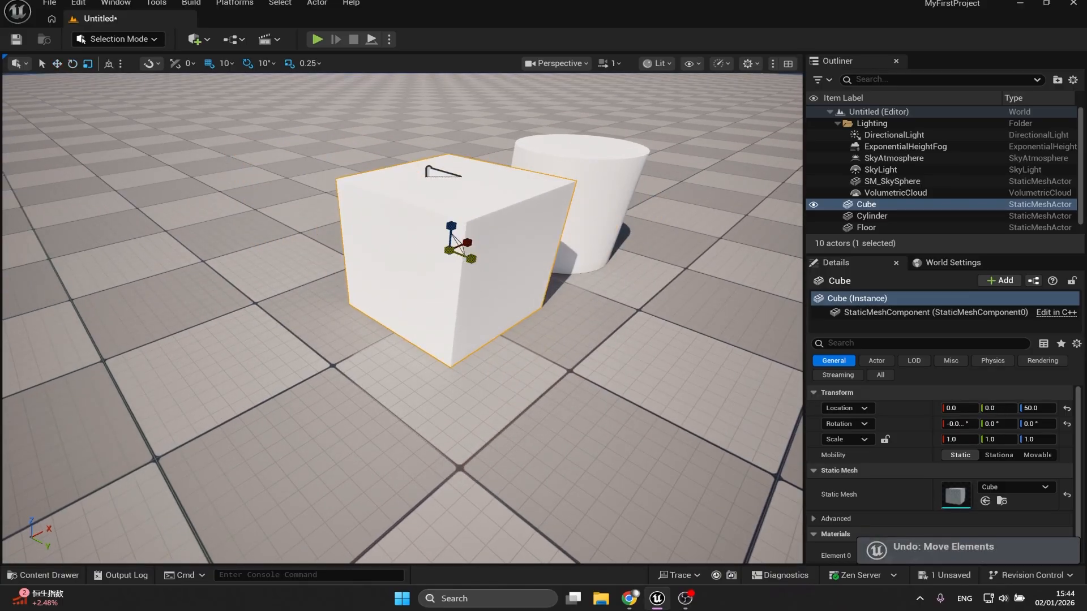
{"action": "left_click_drag", "start_coordinate": [471, 259], "coordinate": [454, 245]}
{"action": "key", "text": "ctrl+z"}
{"action": "left_click", "coordinate": [290, 63]}
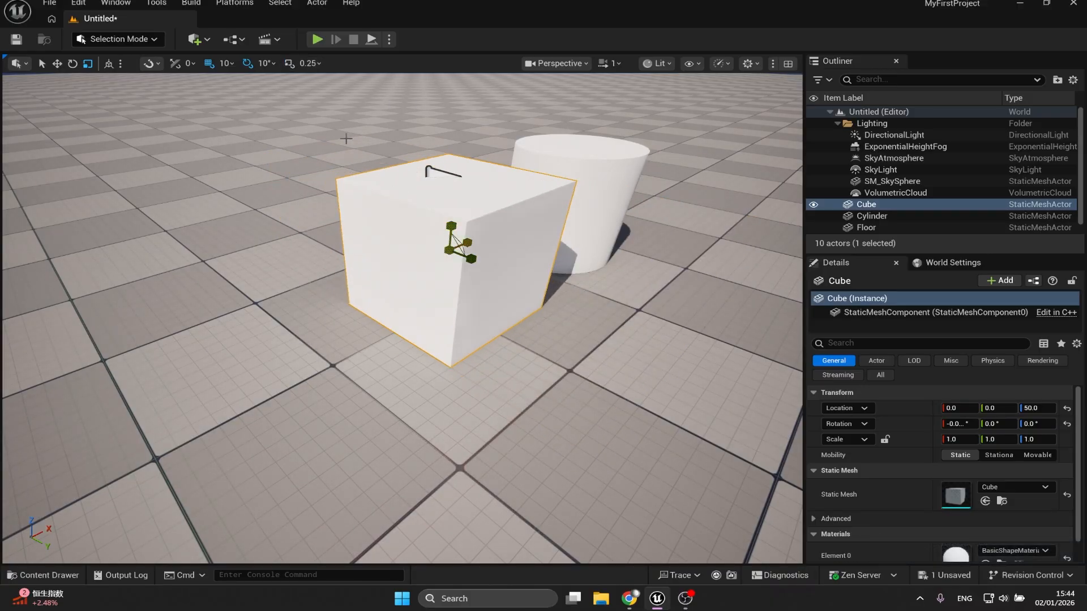
{"action": "key", "text": "ctrl+z"}
Add a point light to the level
{"action": "mouse_move", "coordinate": [304, 271]}
{"action": "left_mouse_down"}
{"action": "mouse_move", "coordinate": [396, 275]}
{"action": "mouse_move", "coordinate": [283, 249]}
{"action": "mouse_move", "coordinate": [304, 271]}
{"action": "left_mouse_up"}
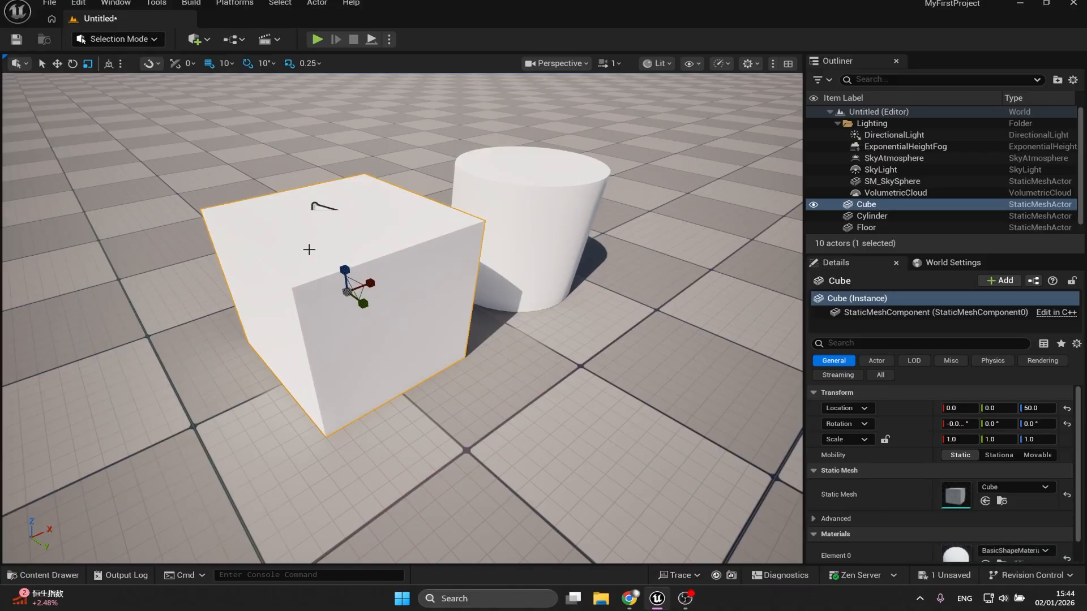
{"action": "left_click", "coordinate": [195, 39]}
{"action": "mouse_move", "coordinate": [259, 134]}
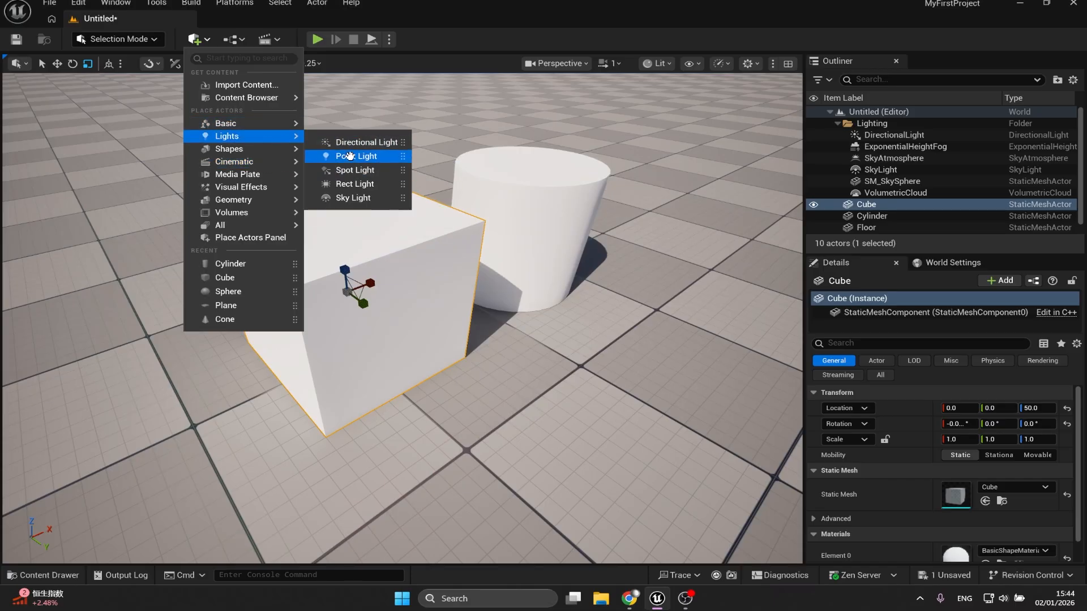
{"action": "left_click", "coordinate": [356, 157]}
Move the point light up near the cube, to X 20, Y -50, Z 130
{"action": "key", "text": "w"}
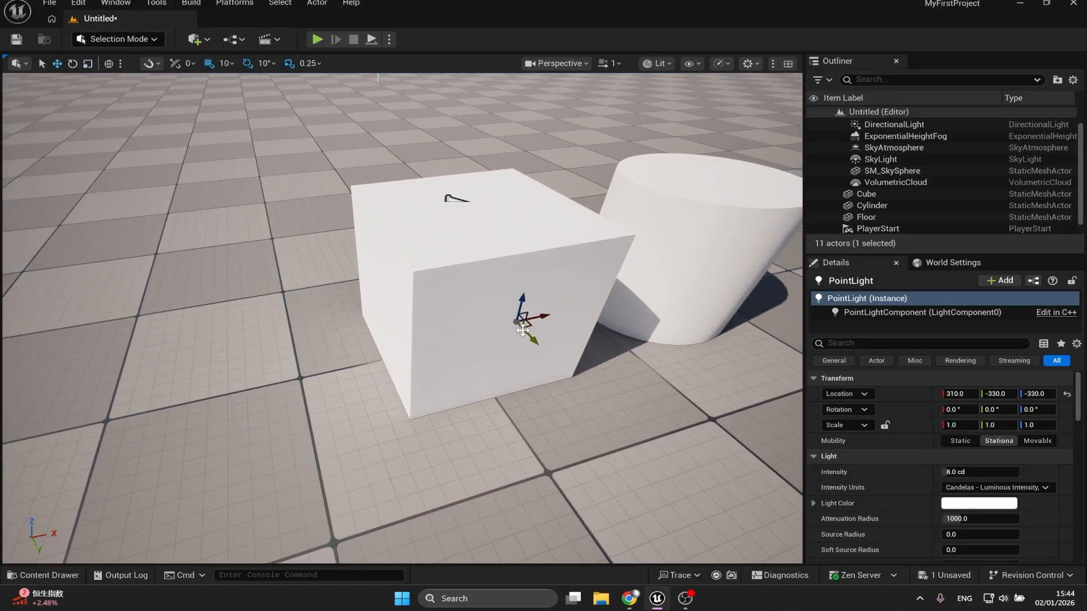
{"action": "left_click_drag", "start_coordinate": [520, 304], "coordinate": [725, 265]}
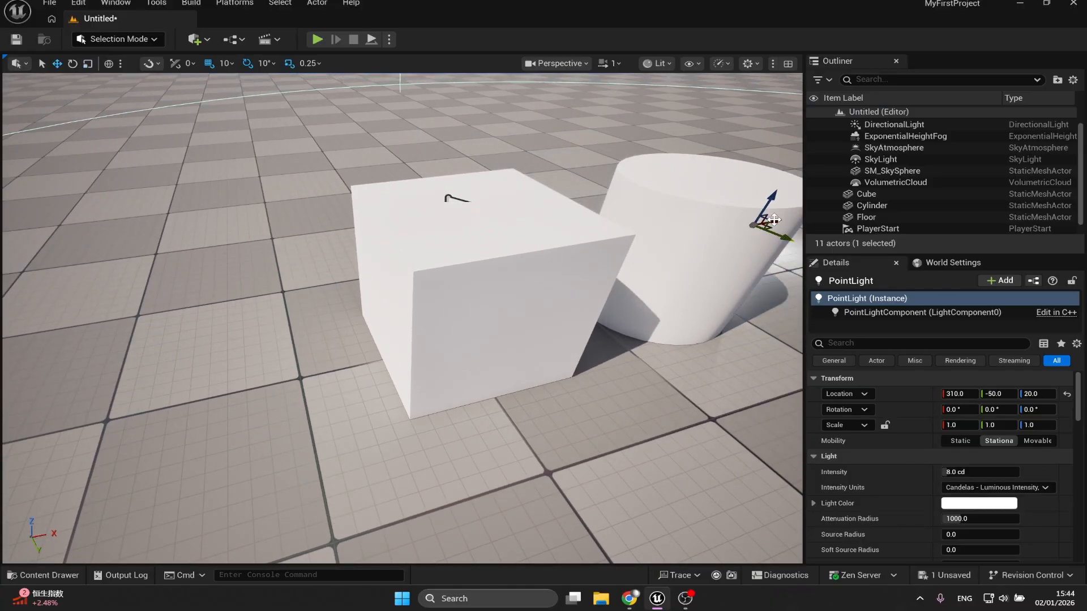
{"action": "left_click_drag", "start_coordinate": [765, 222], "coordinate": [473, 99]}
{"action": "key", "text": "a"}
{"action": "right_click_drag", "start_coordinate": [472, 99], "coordinate": [676, 108]}
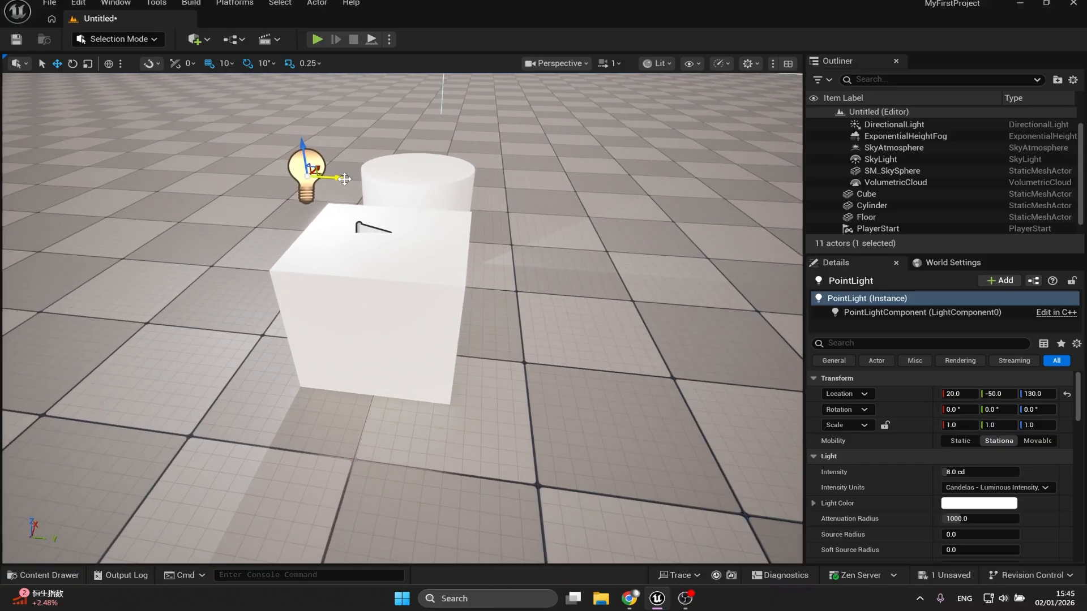
Centre the point light above the cube by moving it to Y 0 and X 0
{"action": "left_click_drag", "start_coordinate": [335, 178], "coordinate": [416, 181]}
{"action": "key", "text": "d"}
{"action": "right_click_drag", "start_coordinate": [444, 170], "coordinate": [271, 175]}
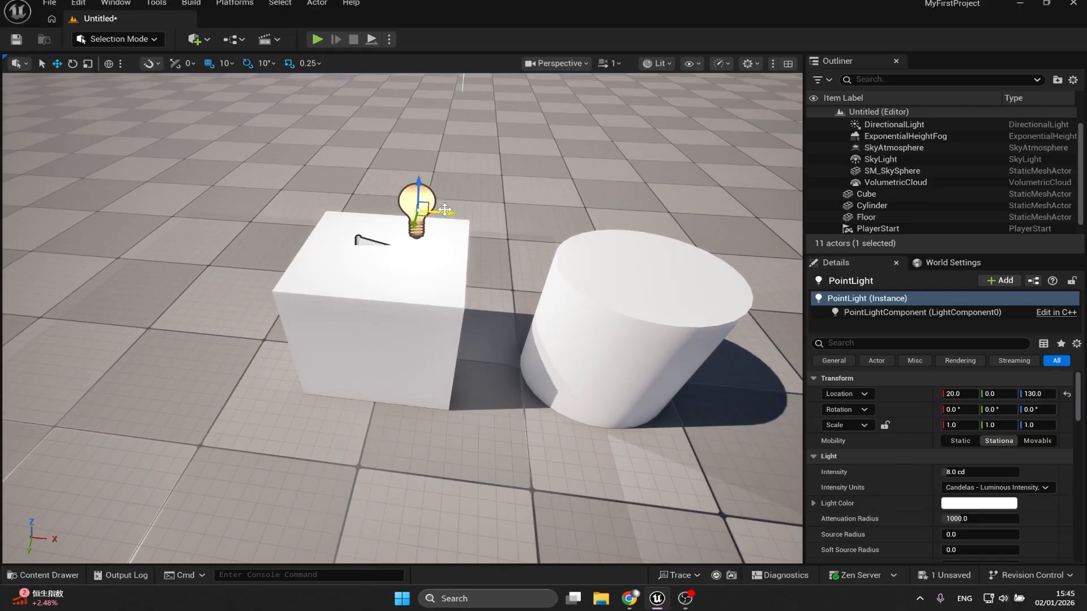
{"action": "left_click_drag", "start_coordinate": [445, 212], "coordinate": [410, 209]}
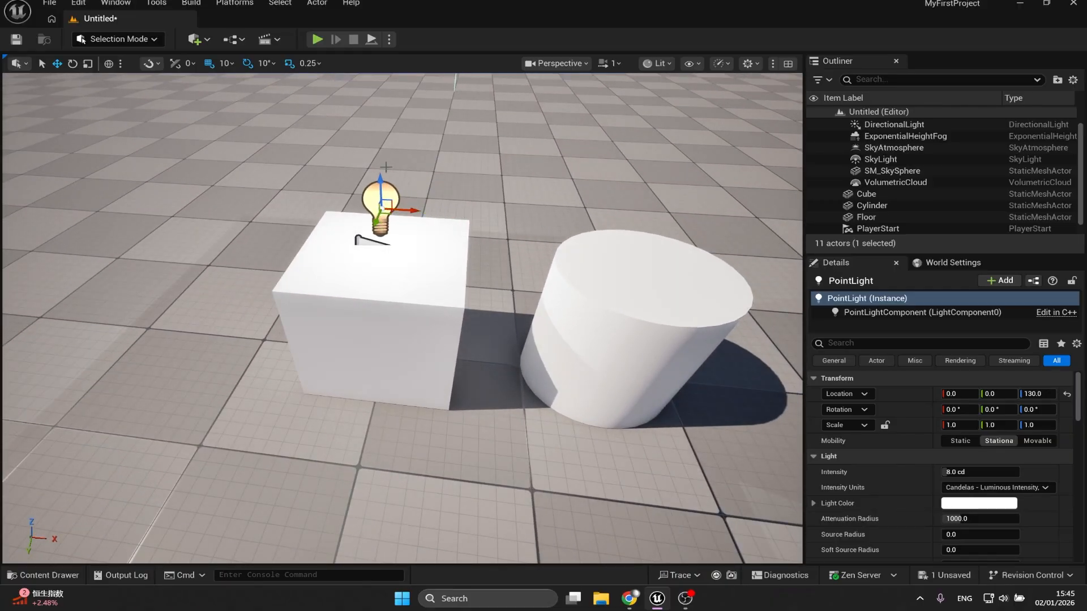